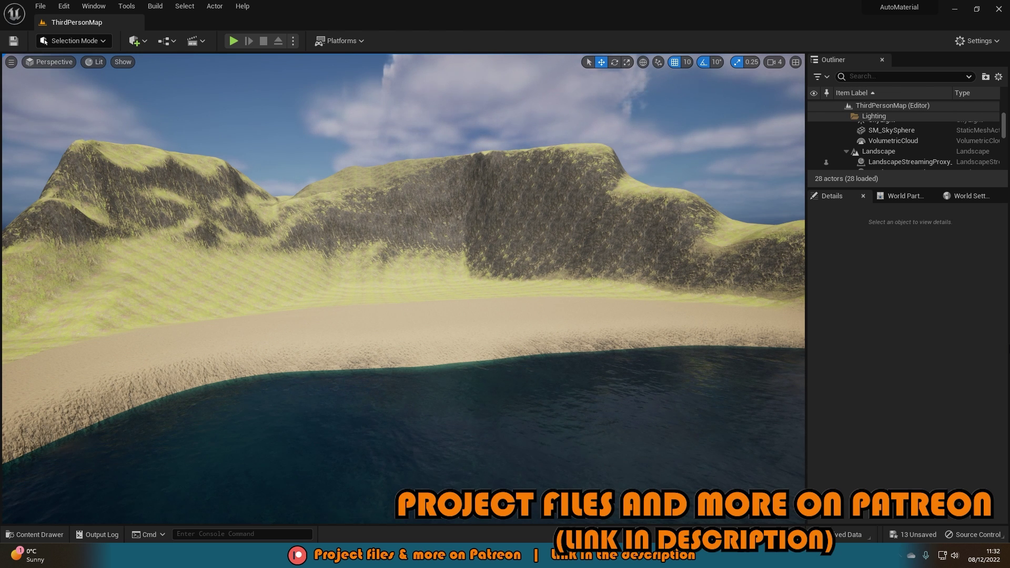
right_click_drag(710, 305, 734, 345)
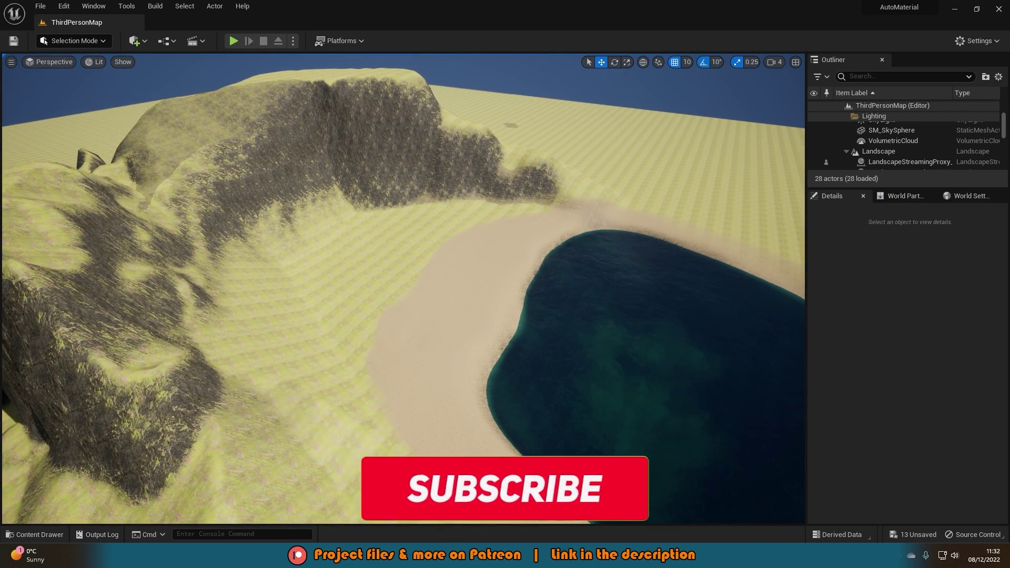
right_click_drag(325, 213, 416, 262)
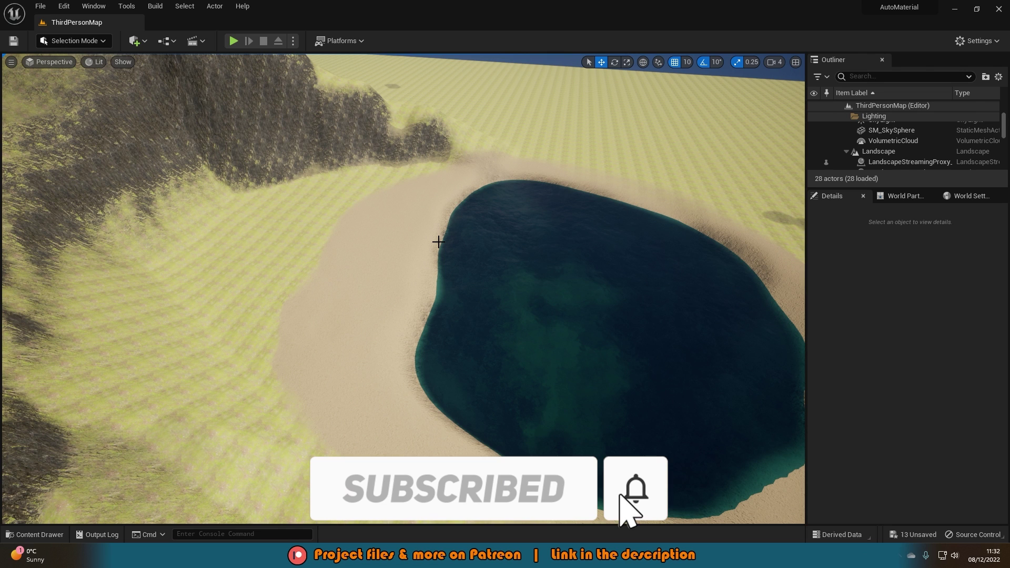
right_click_drag(438, 242, 169, 194)
right_click_drag(395, 182, 446, 266)
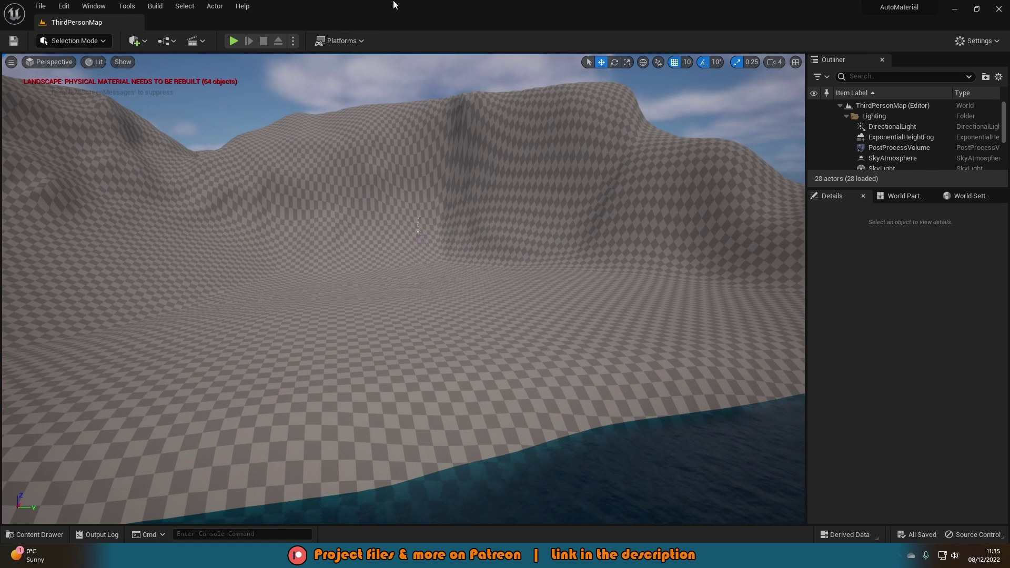
- Create a new material named AutoLandscapeMAT1 in the Content folder and open it for editing
key("ctrl+space")
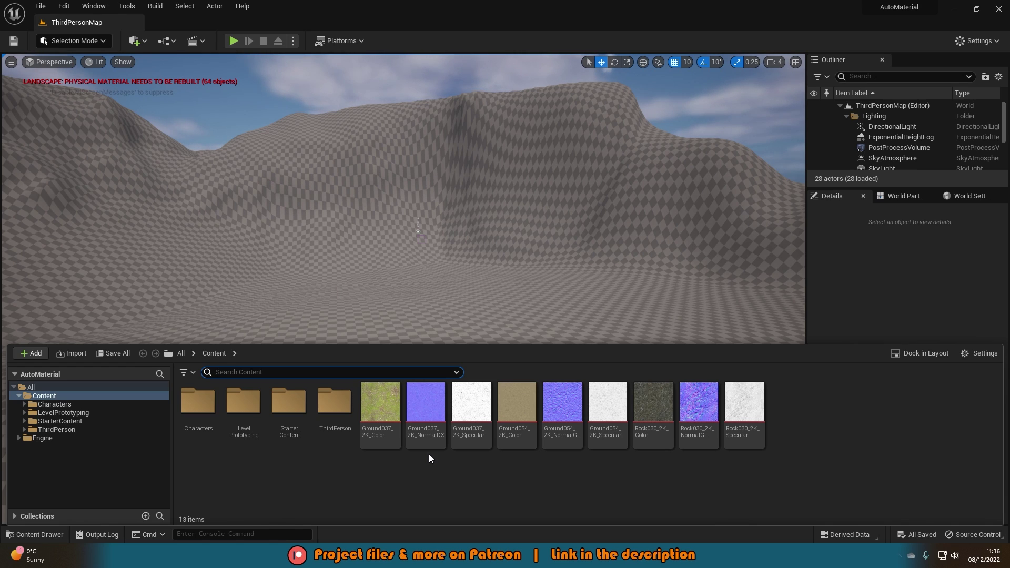
right_click(396, 475)
left_click(467, 232)
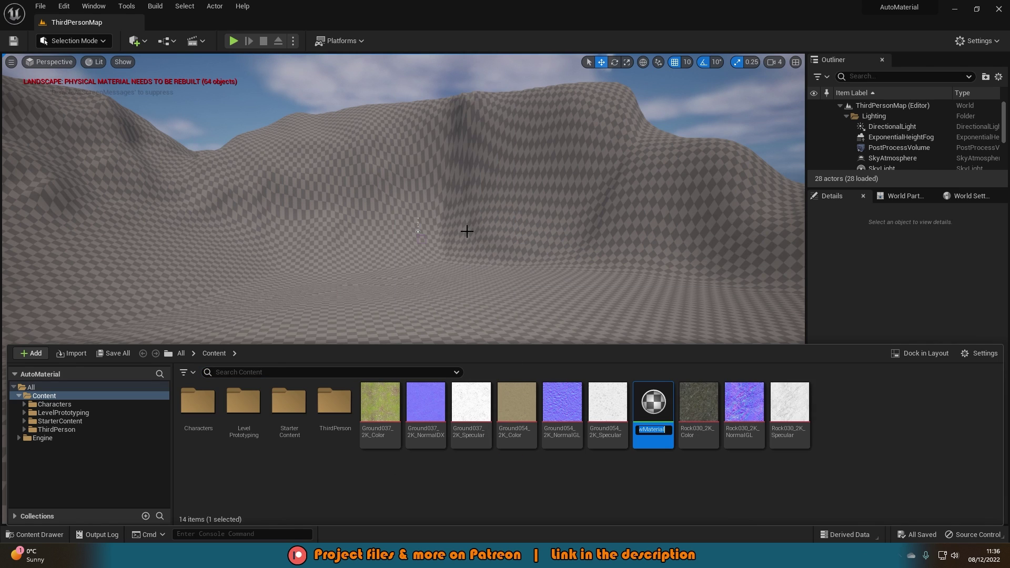
type("AutoLandscapeMAT")
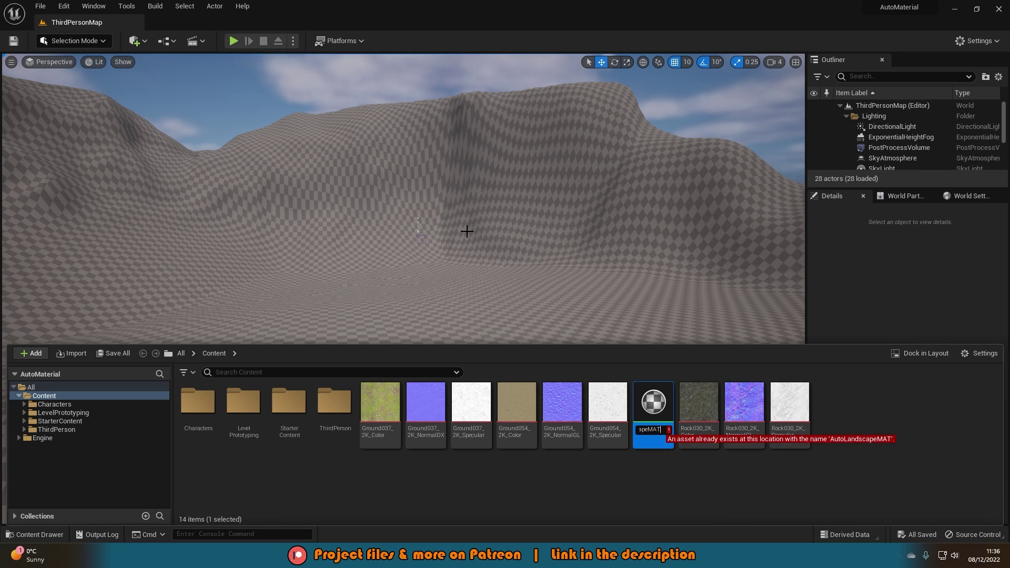
type("1")
key("Return")
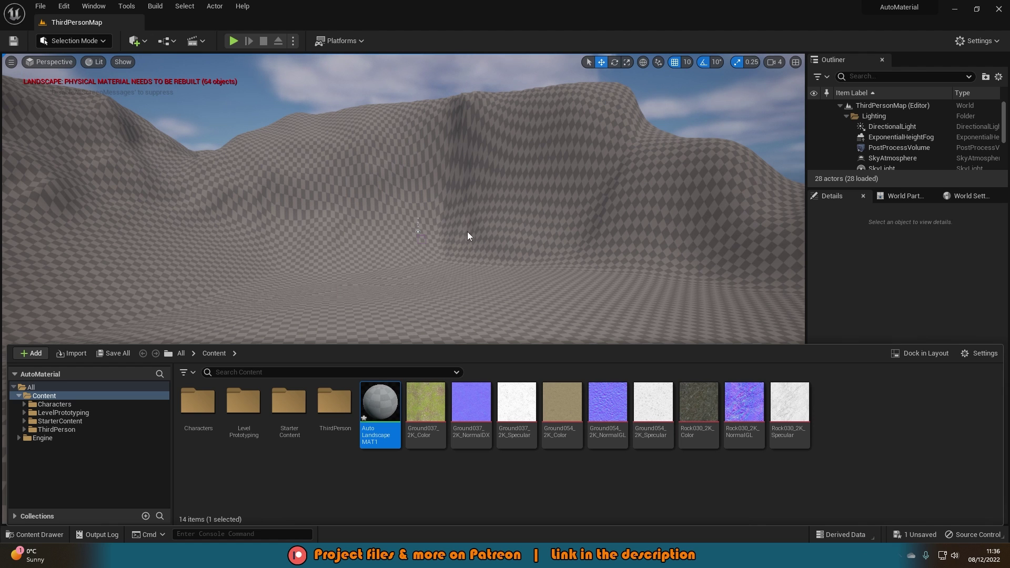
key("Return")
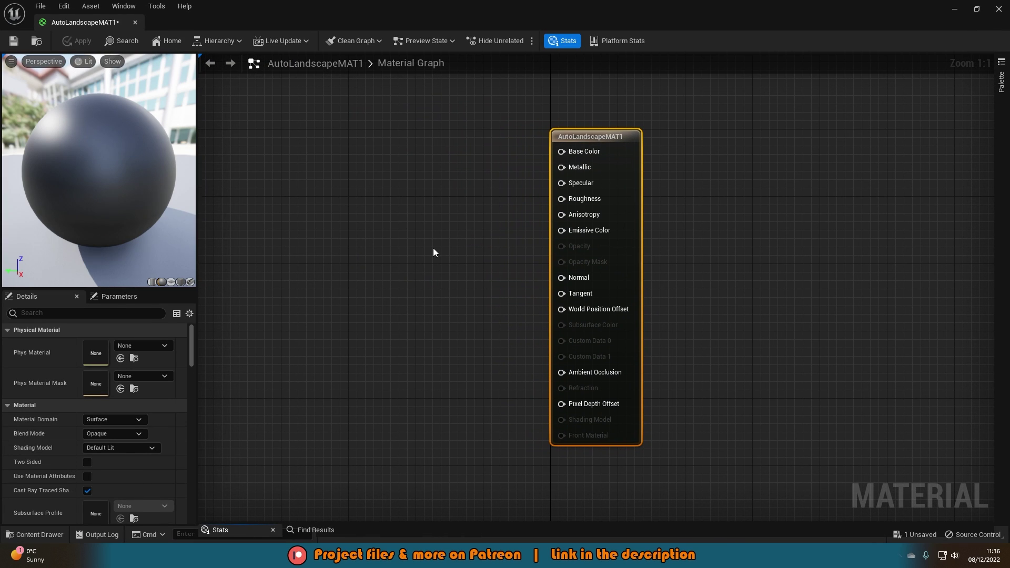
- Add three Texture Sample nodes in an empty area of the material graph and align them in a vertical column
scroll(433, 247, "down", 6)
right_click_drag(346, 243, 715, 249)
scroll(428, 227, "up", 4)
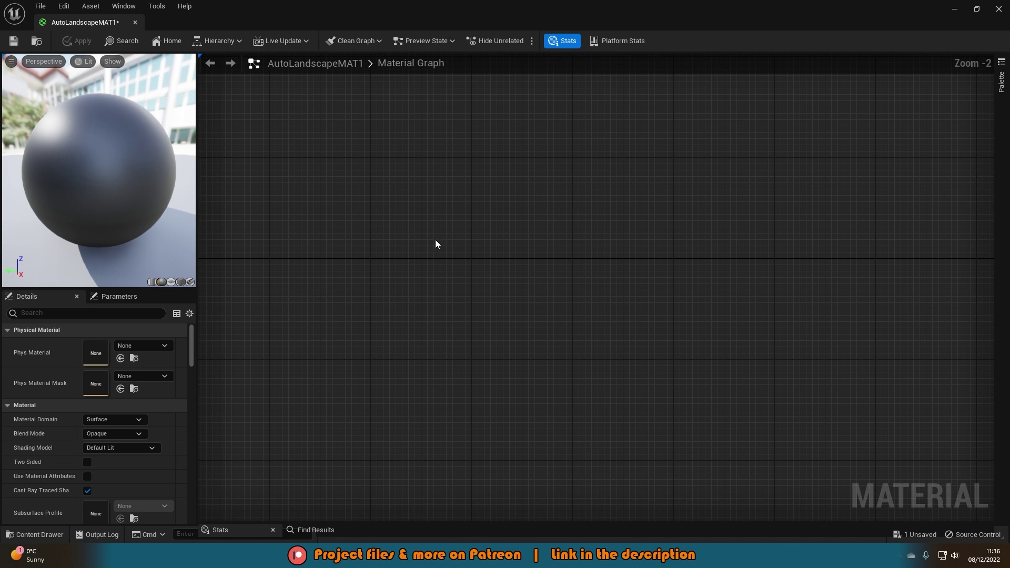
key("t")
left_click(378, 146)
left_click(381, 258)
left_click(389, 384)
left_click_drag(414, 189, 410, 152)
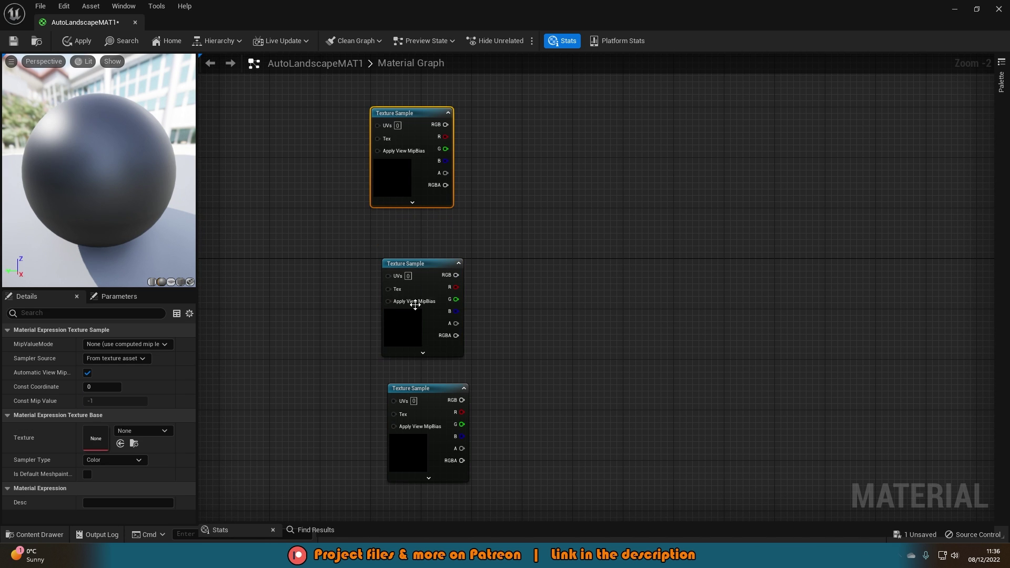
left_click_drag(414, 305, 403, 263)
left_click_drag(434, 458, 418, 397)
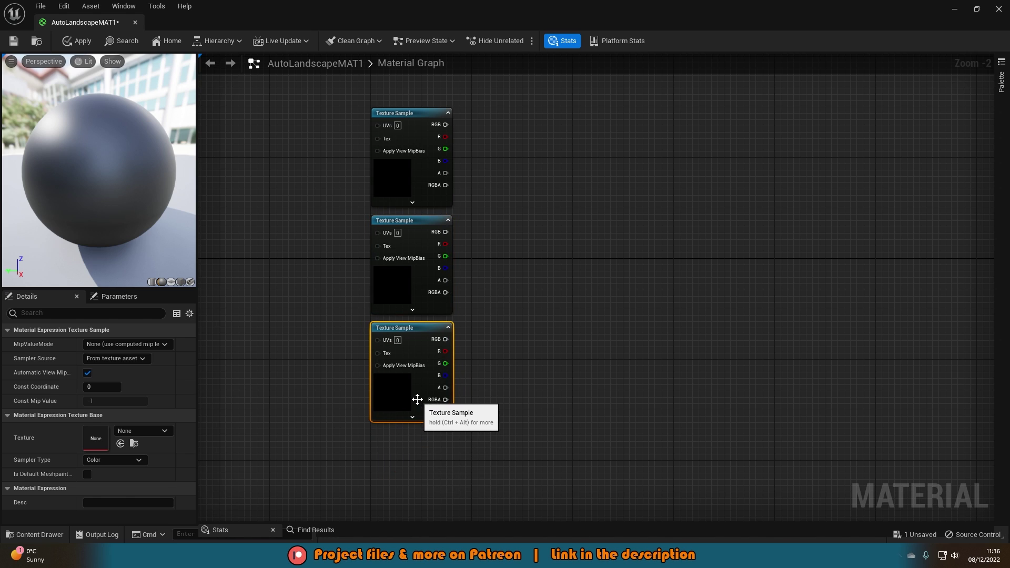
left_click(514, 345)
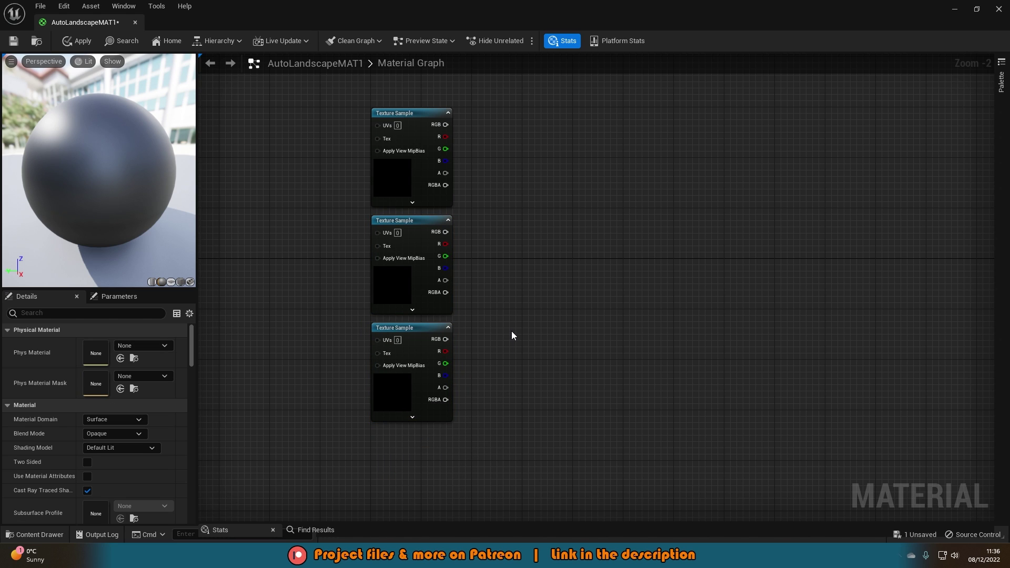
- Assign the Ground037_2K_Color texture to the top Texture Sample node
key("ctrl+space")
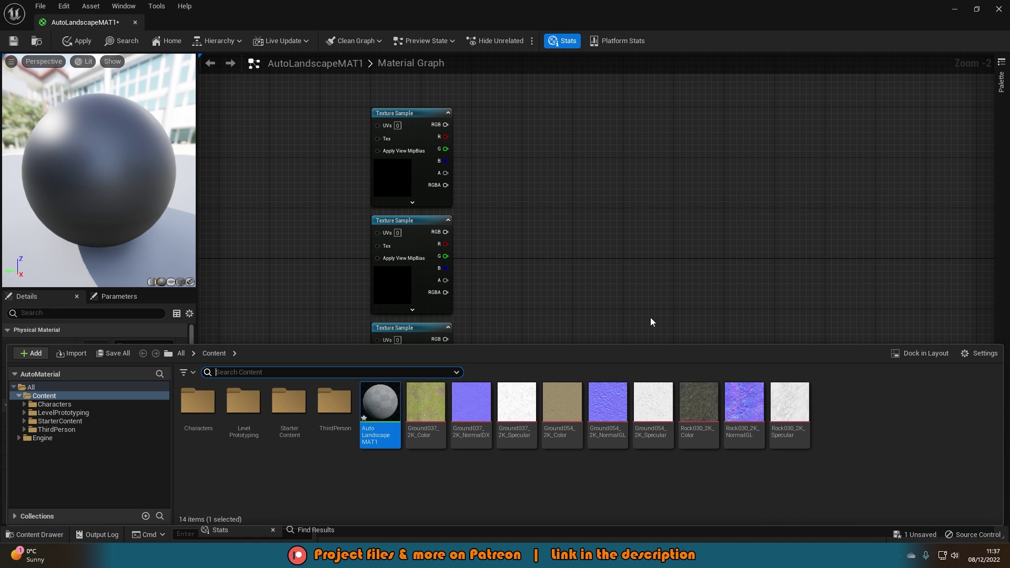
left_click(535, 185)
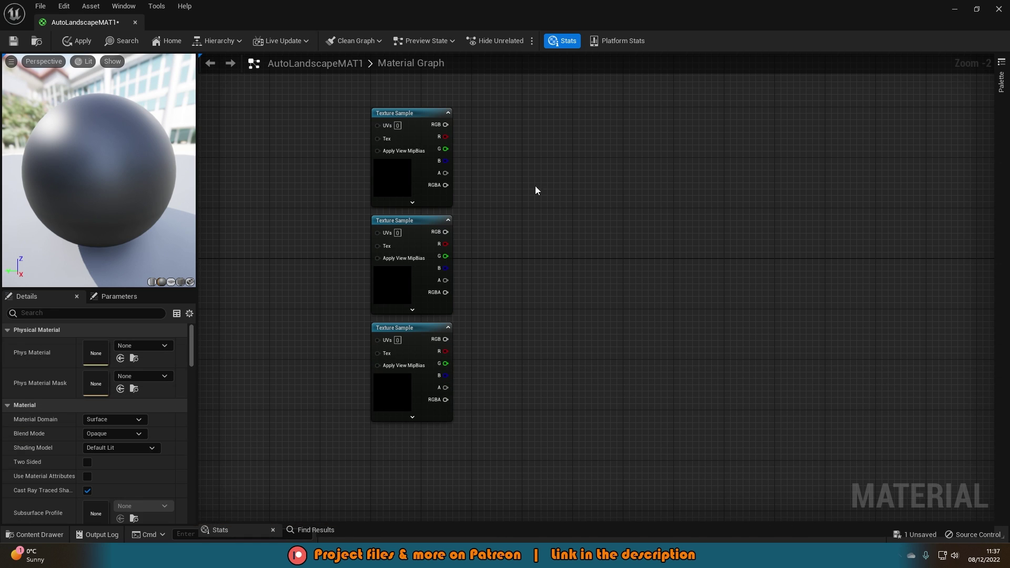
left_click(393, 179)
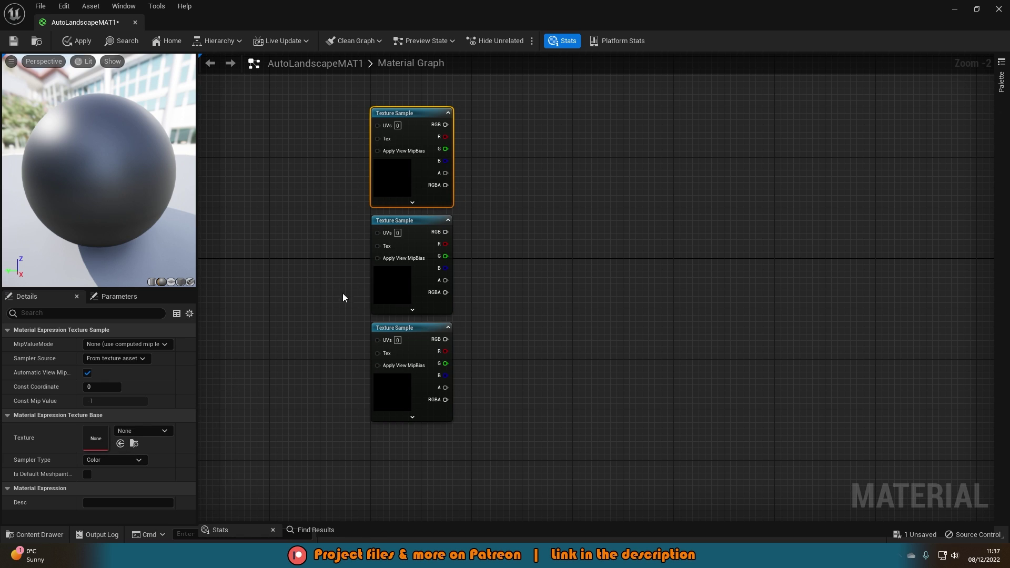
key("ctrl+space")
left_click(439, 433)
left_click(393, 181)
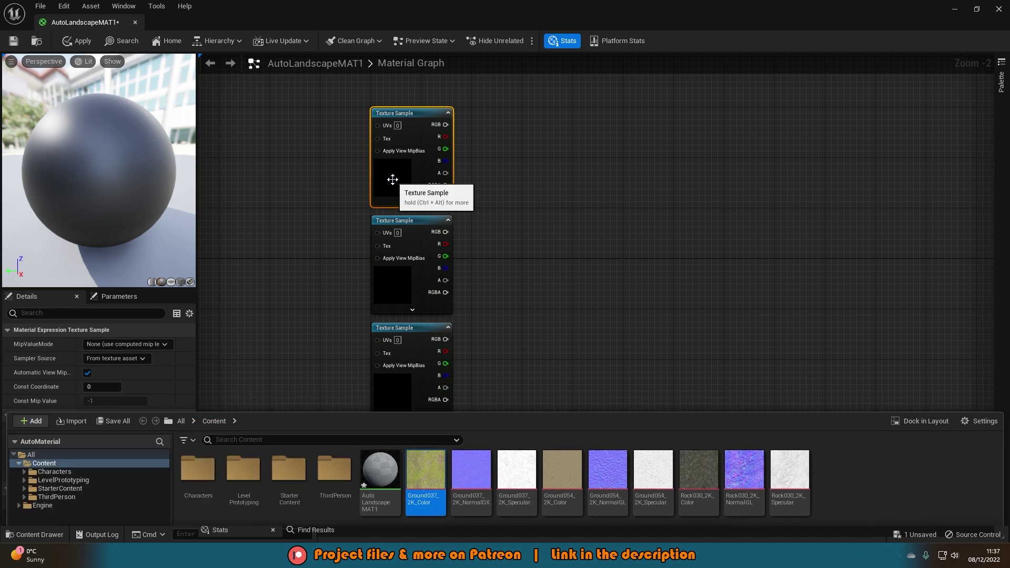
left_click(121, 445)
- Assign the Rock030_2K_Color texture to the middle Texture Sample node
left_click(406, 294)
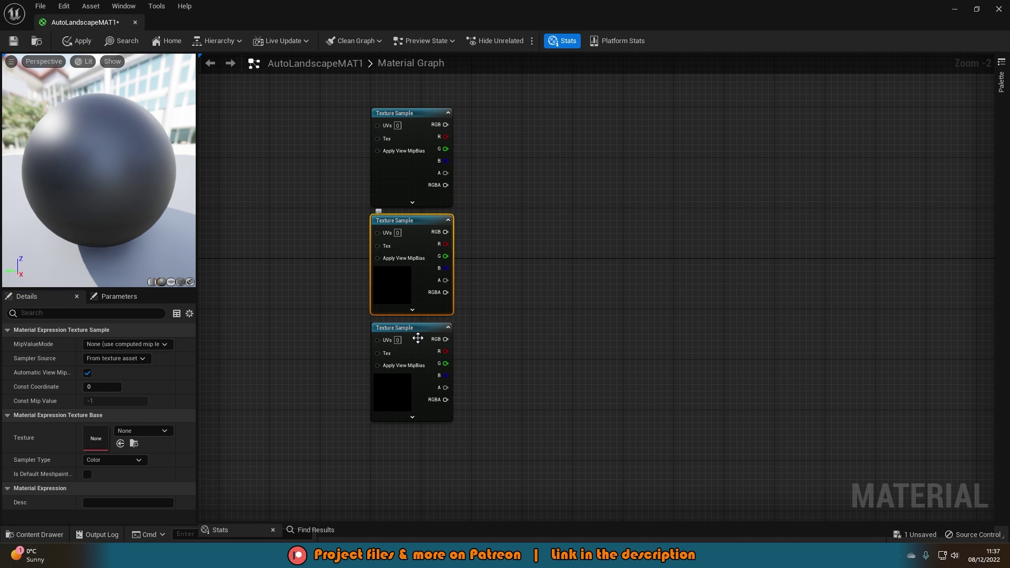
key("ctrl+space")
left_click(699, 410)
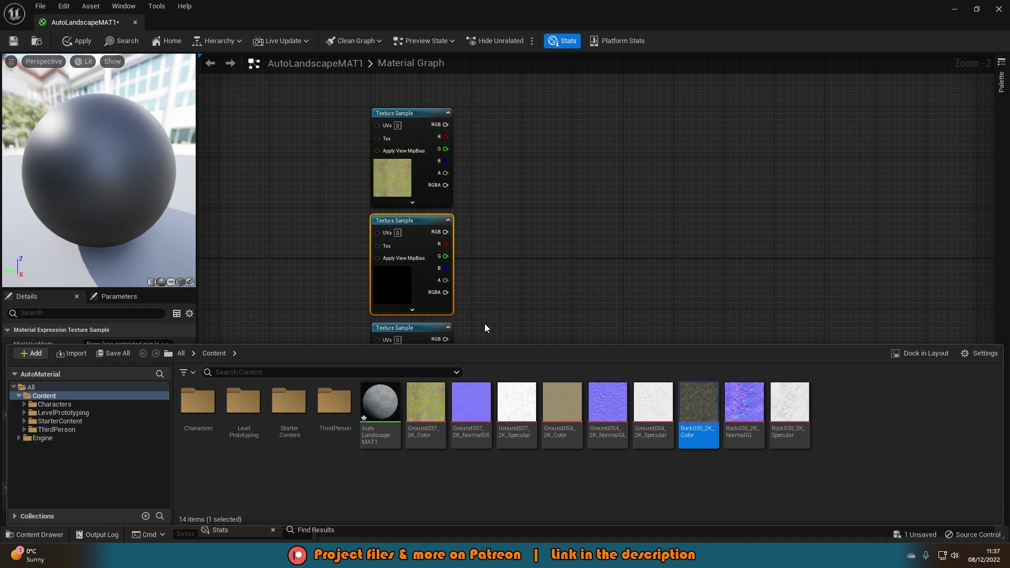
key("ctrl+space")
left_click(120, 445)
- Assign the Ground054_2K_Color texture to the bottom Texture Sample node
key("ctrl+space")
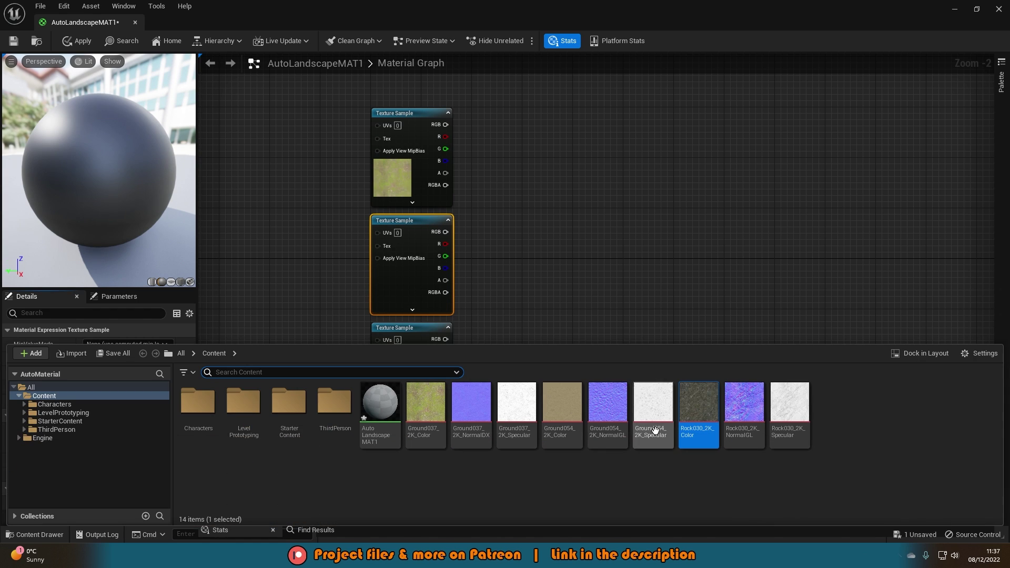
left_click(564, 408)
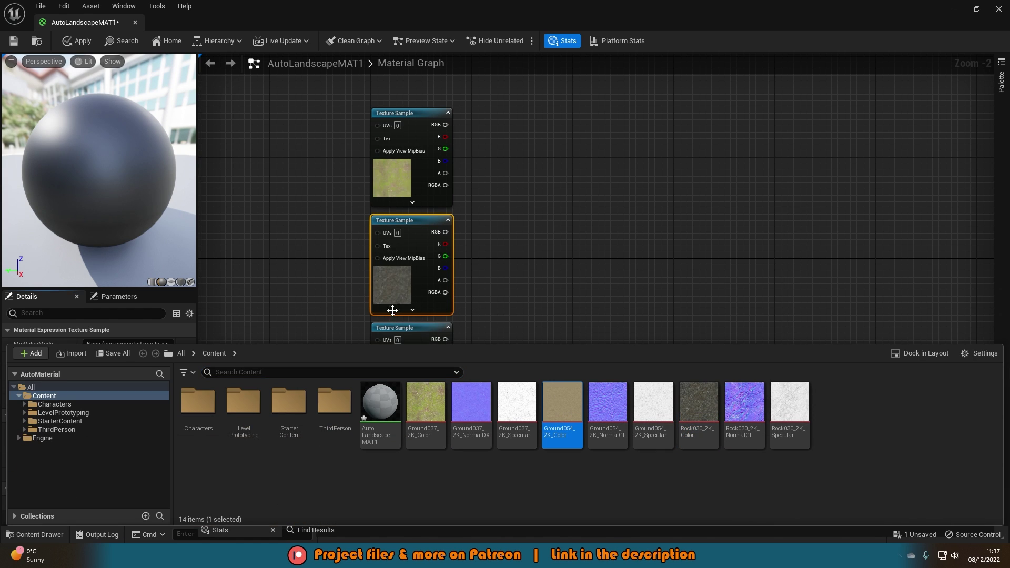
left_click(412, 336)
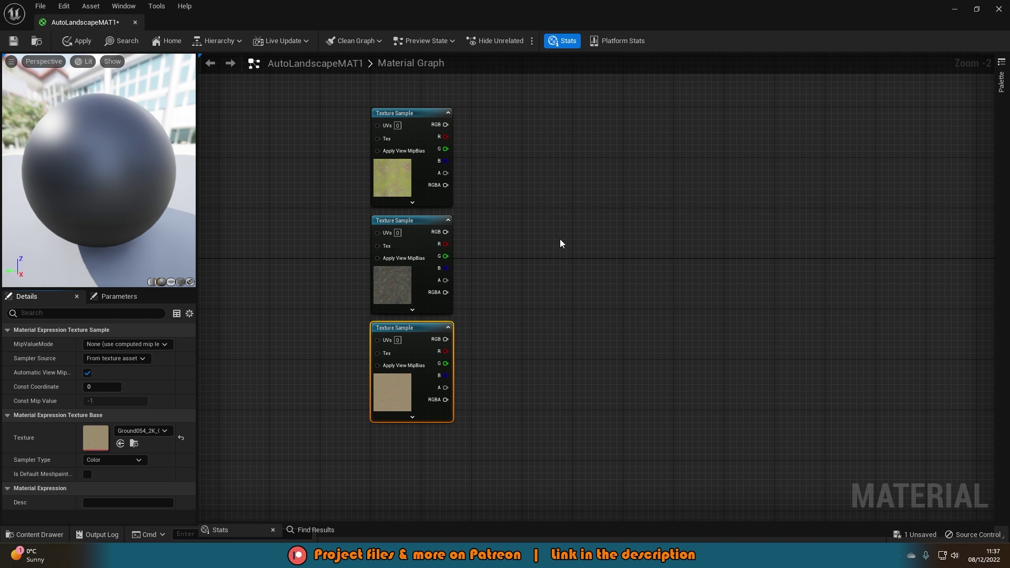
- Add a LandscapeLayerBlend node beside the texture samples and give it three layer elements
right_click(528, 178)
type("lands")
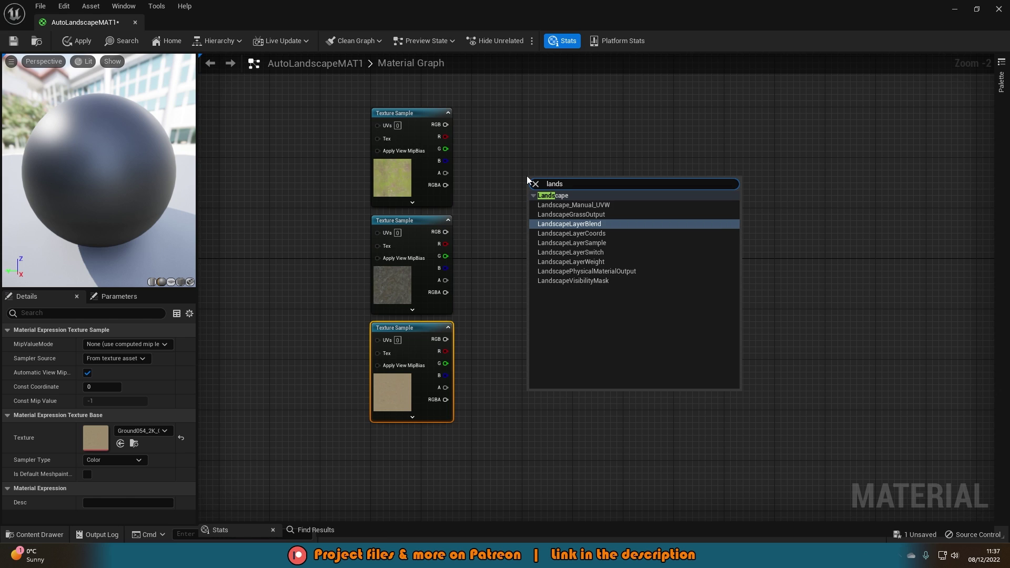
key("Return")
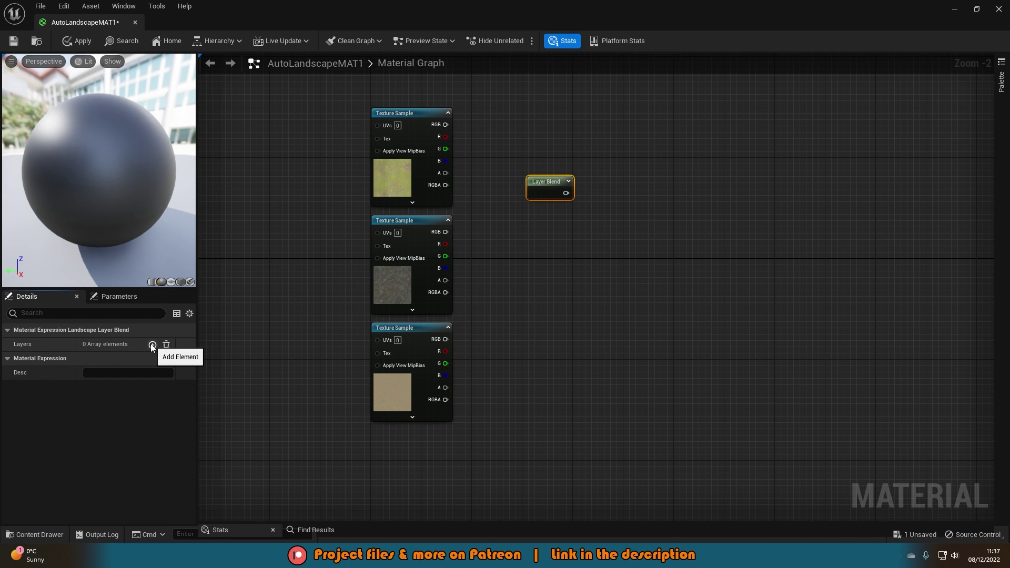
left_click(152, 345)
left_click(152, 345)
left_click(152, 345)
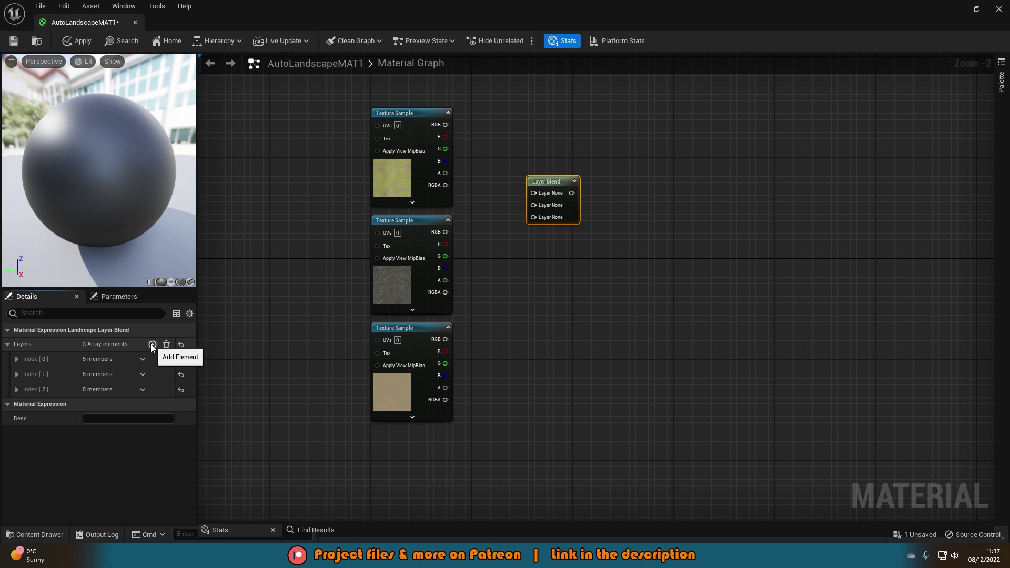
- Name the three layers of the Layer Blend node Grass, Rock and Sand, in that order
left_click(19, 360)
left_click(17, 446)
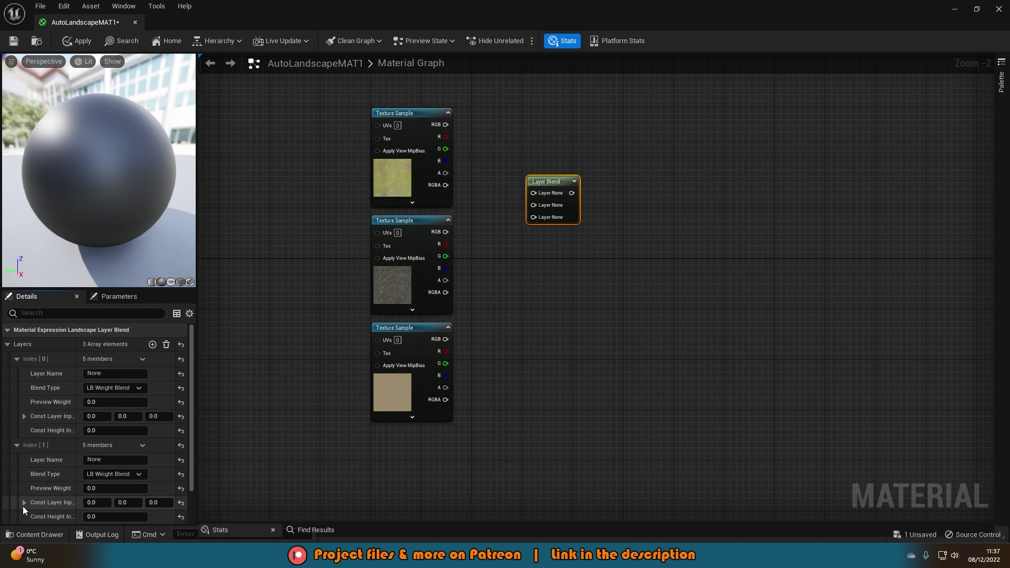
scroll(23, 506, "down", 2)
left_click(19, 500)
scroll(19, 500, "up", 2)
left_click(126, 374)
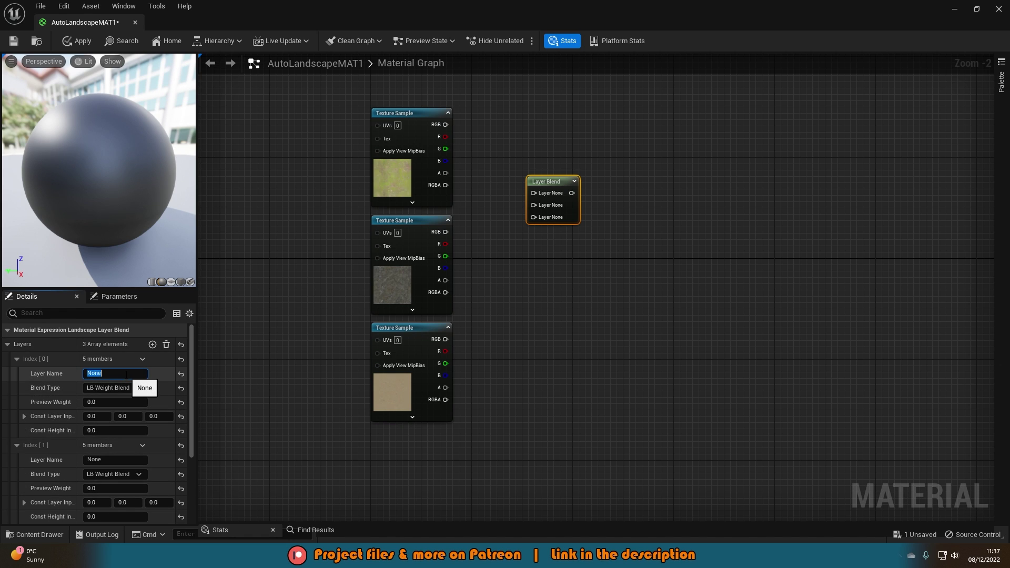
type("Grass")
left_click(116, 460)
type("Rock")
key("Return")
scroll(96, 514, "down", 1)
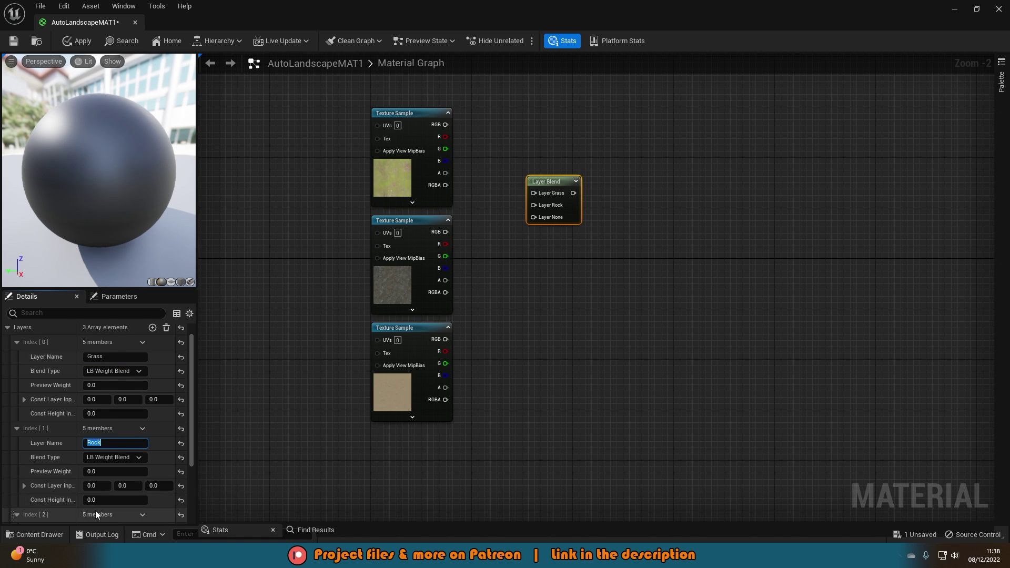
scroll(97, 515, "down", 1)
left_click(97, 512)
type("Sand")
key("Return")
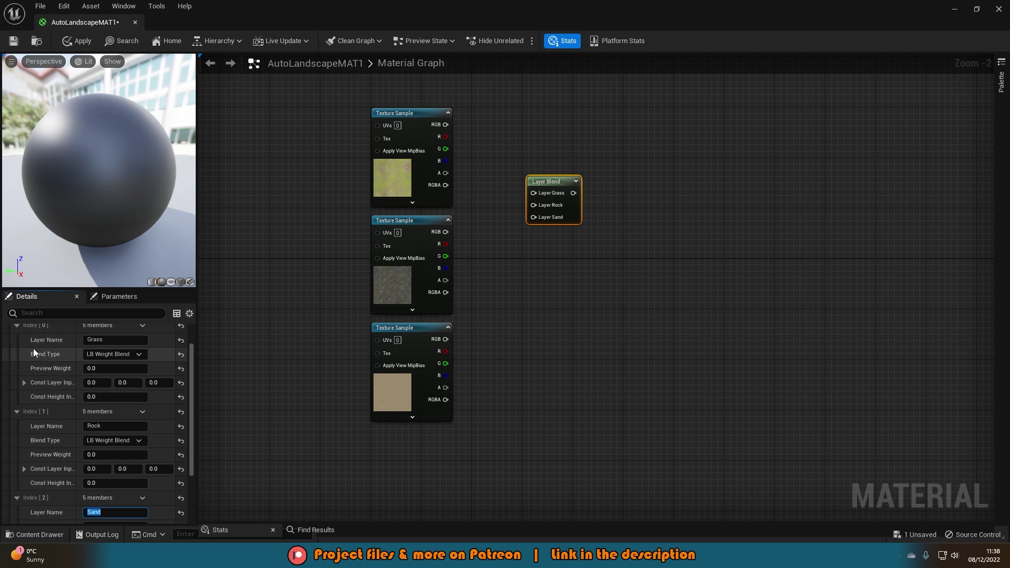
- Set the blend type of the Grass, Rock and Sand layers to LB Height Blend
left_click(98, 357)
left_click(100, 384)
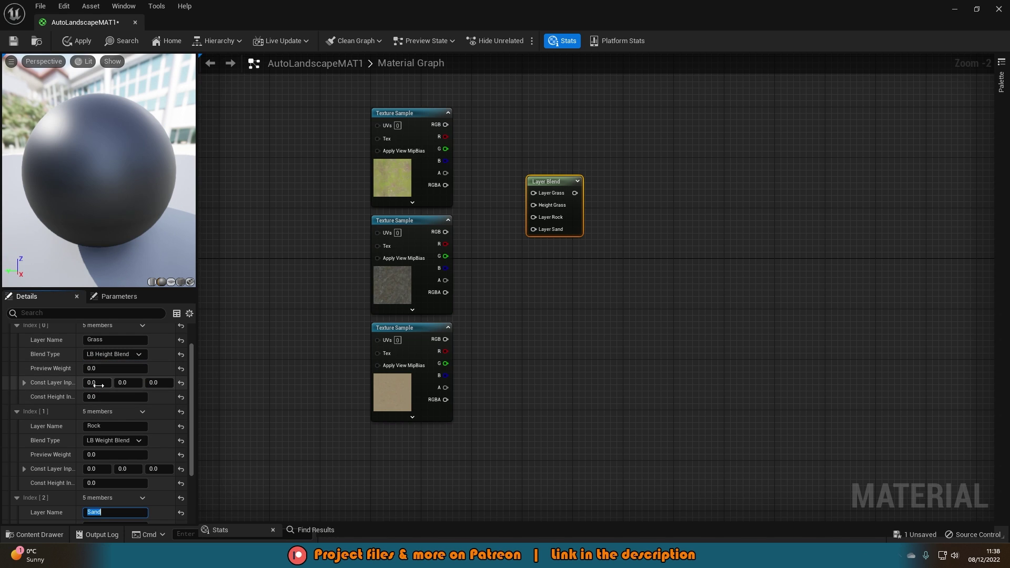
left_click(113, 440)
left_click(105, 469)
scroll(71, 488, "down", 2)
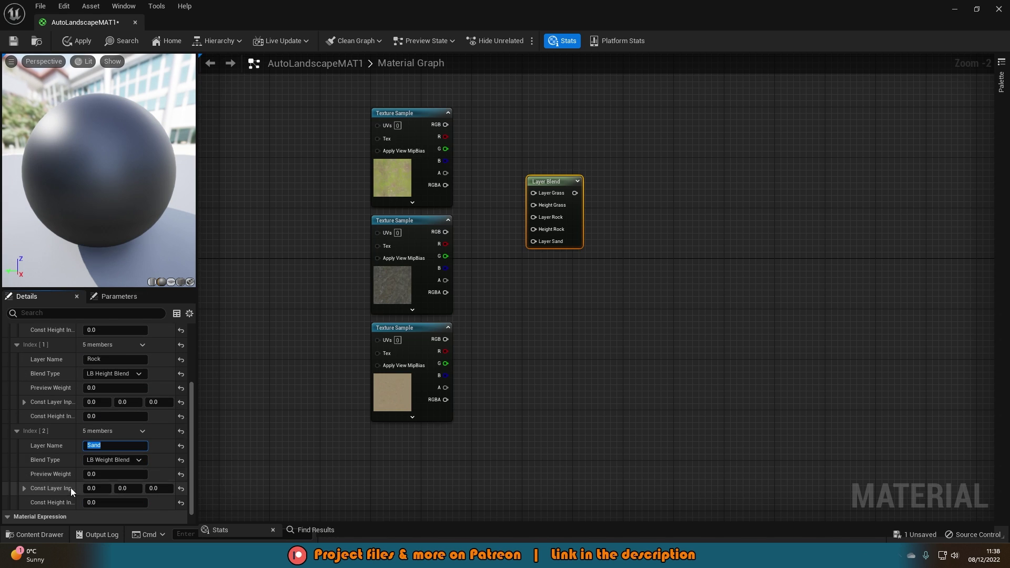
left_click(112, 460)
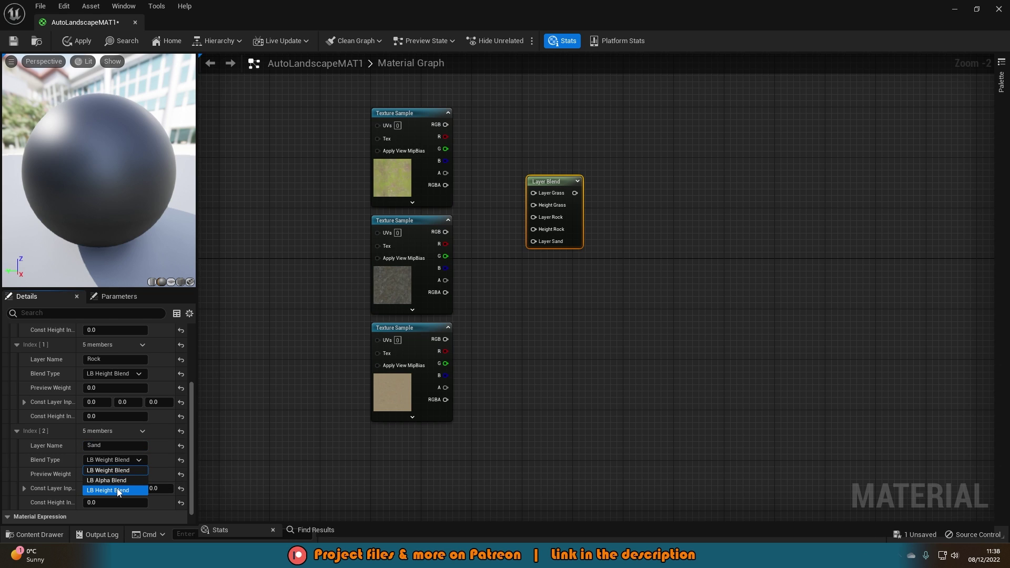
left_click(117, 490)
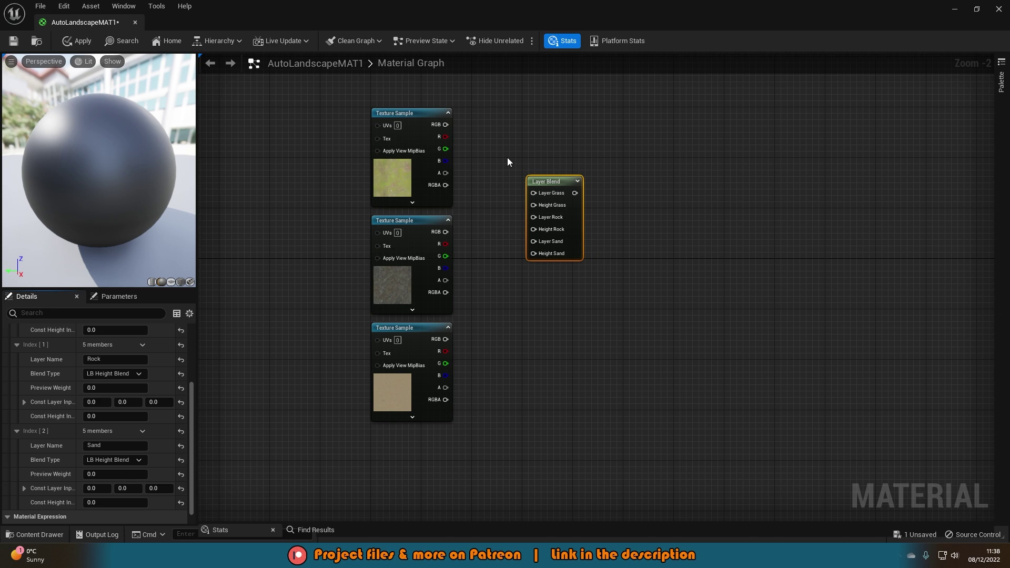
- Connect each texture's RGB output to its matching Layer input and its R output to the matching Height input of the Layer Blend node
left_click_drag(446, 125, 534, 193)
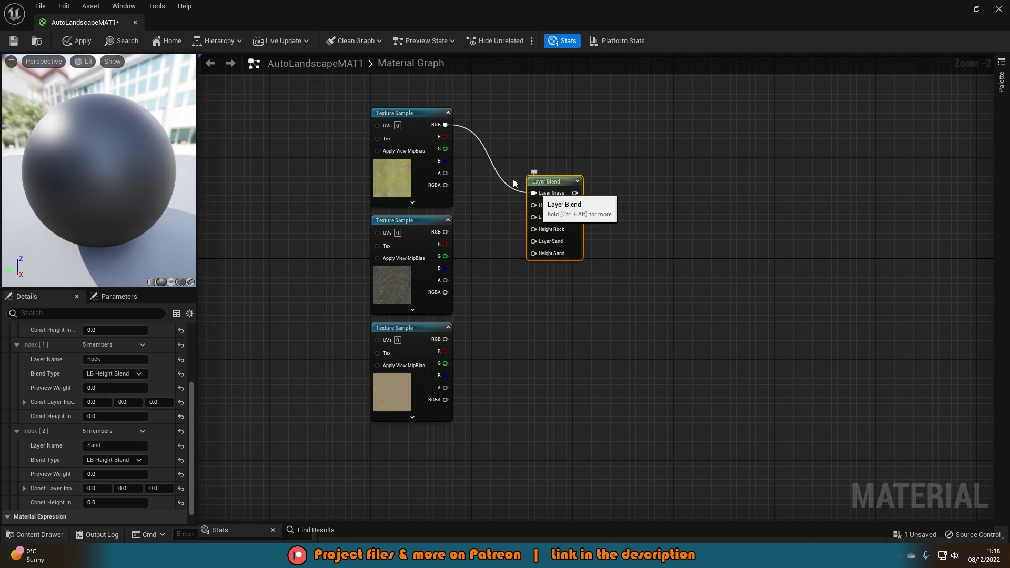
left_click_drag(446, 137, 541, 209)
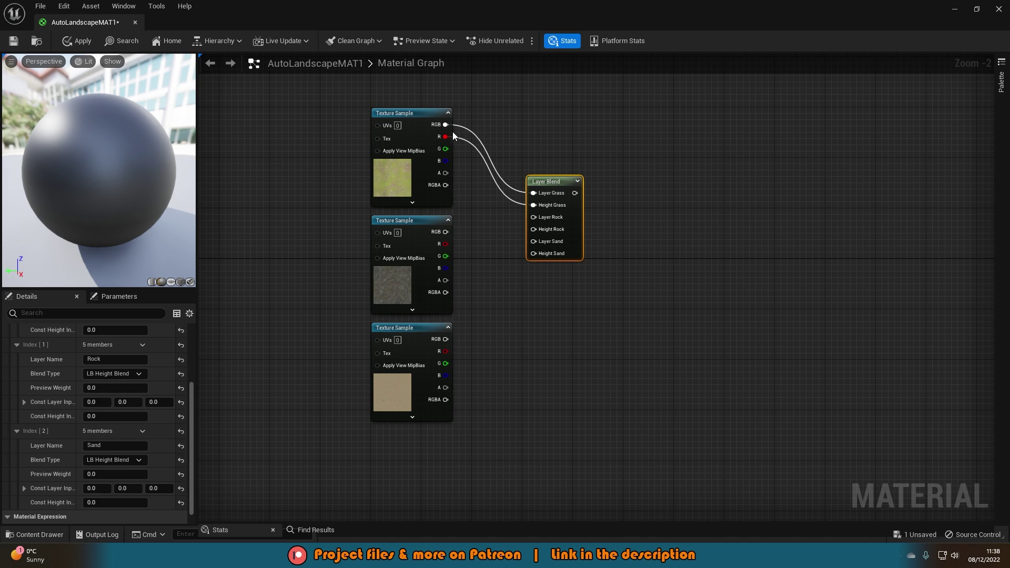
mouse_move(439, 233)
left_mouse_down()
mouse_move(533, 218)
mouse_move(487, 247)
mouse_move(450, 245)
left_mouse_up()
left_click_drag(446, 340, 534, 242)
left_click_drag(500, 324, 445, 351)
mouse_move(574, 228)
left_mouse_down()
mouse_move(575, 248)
mouse_move(573, 235)
left_mouse_up()
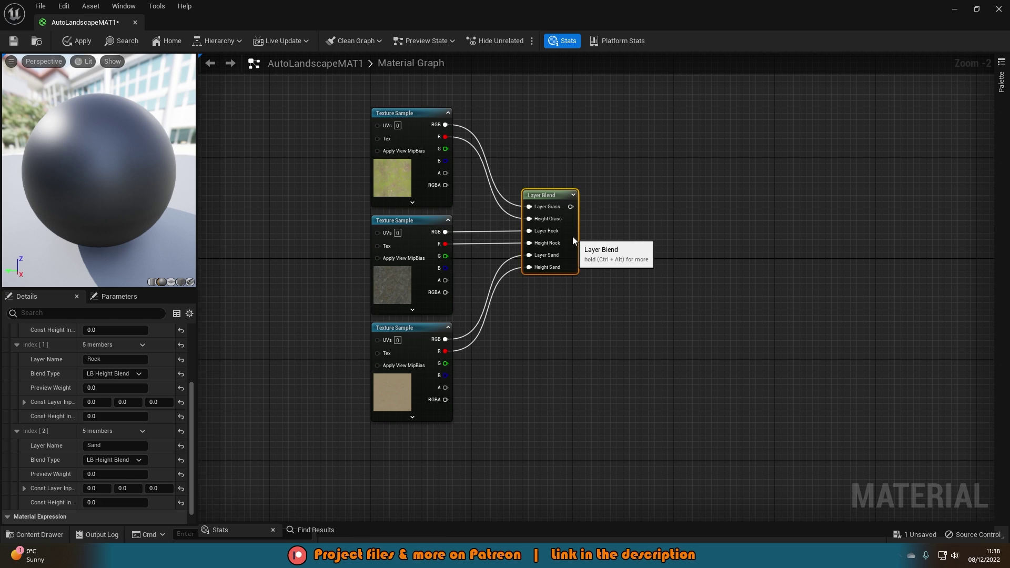
- Duplicate the three texture samples and their Layer Blend node twice, stacking the two copied groups below the original
left_click(631, 245)
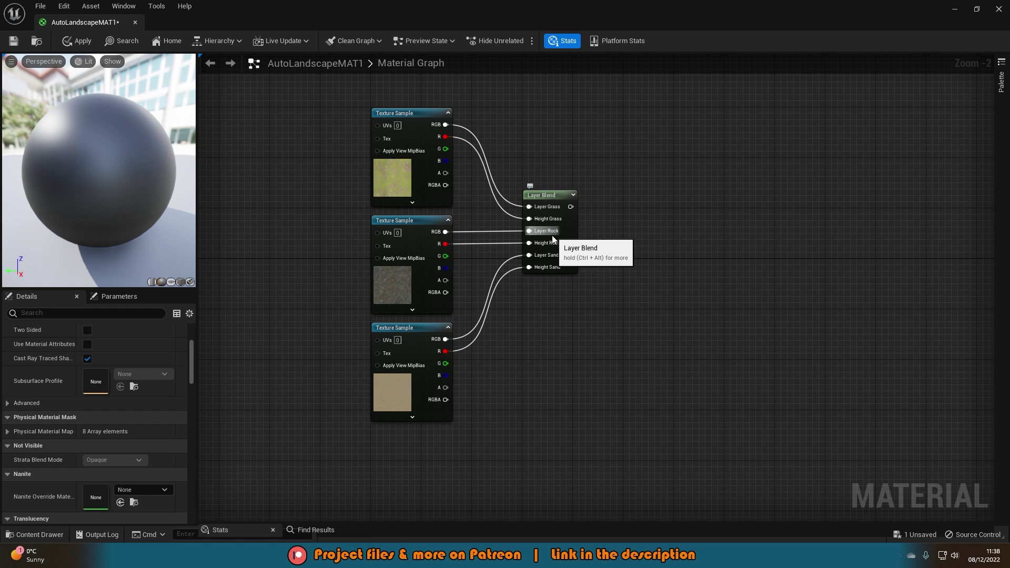
scroll(557, 213, "down", 2)
left_click_drag(382, 383, 586, 151)
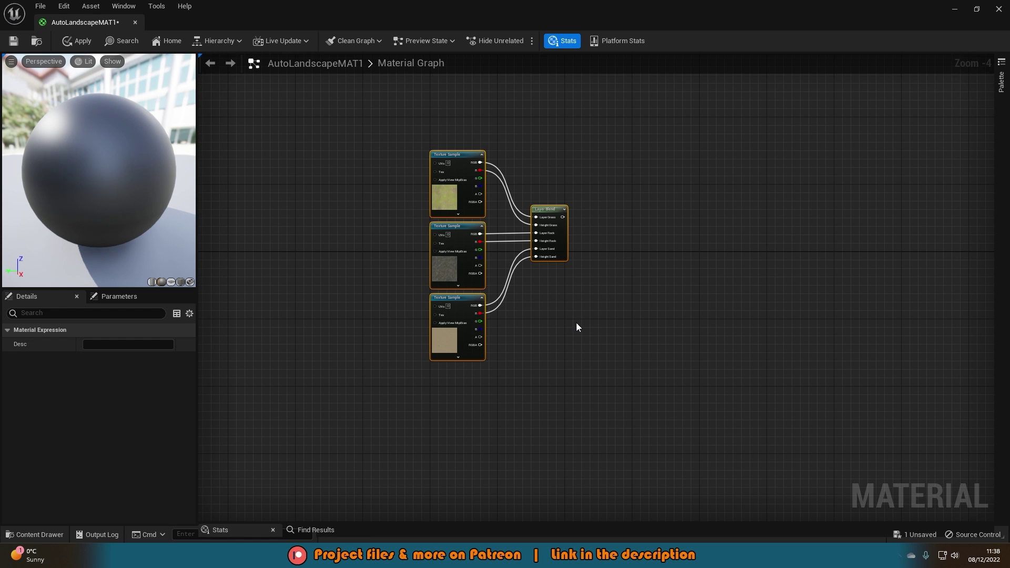
right_click_drag(577, 327, 584, 217)
key("ctrl+v")
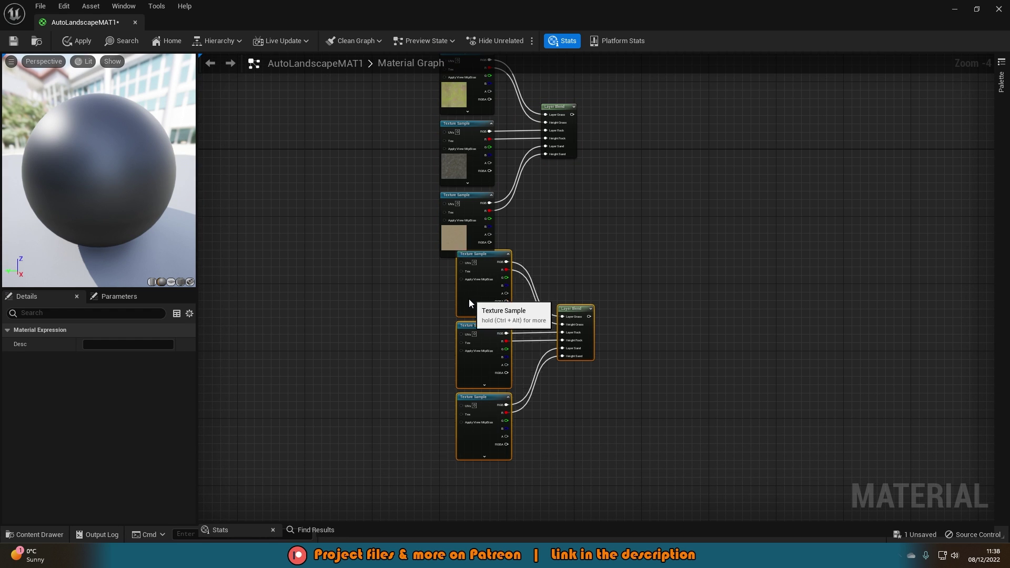
right_click_drag(484, 311, 470, 136)
key("ctrl+v")
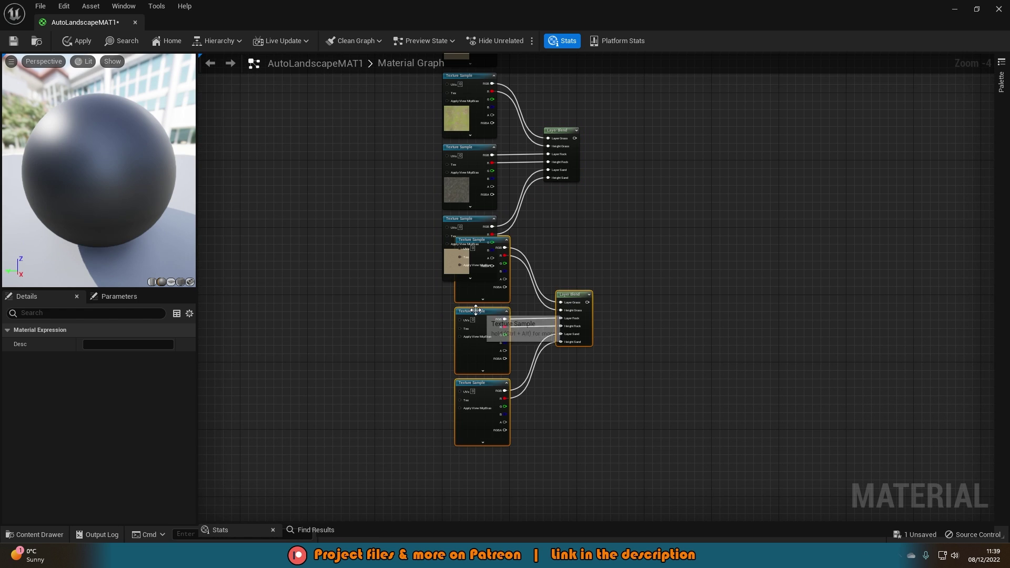
left_click_drag(468, 295, 469, 346)
right_click_drag(532, 245, 516, 288)
right_click_drag(523, 241, 518, 285)
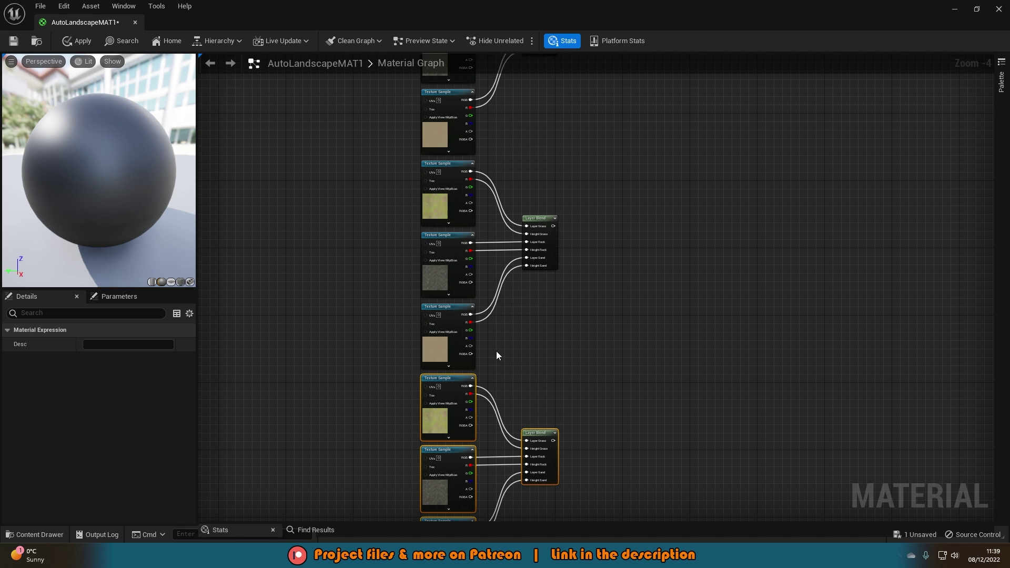
- Replace the grass texture in the second group with Ground037_2K_Specular
scroll(455, 203, "up", 4)
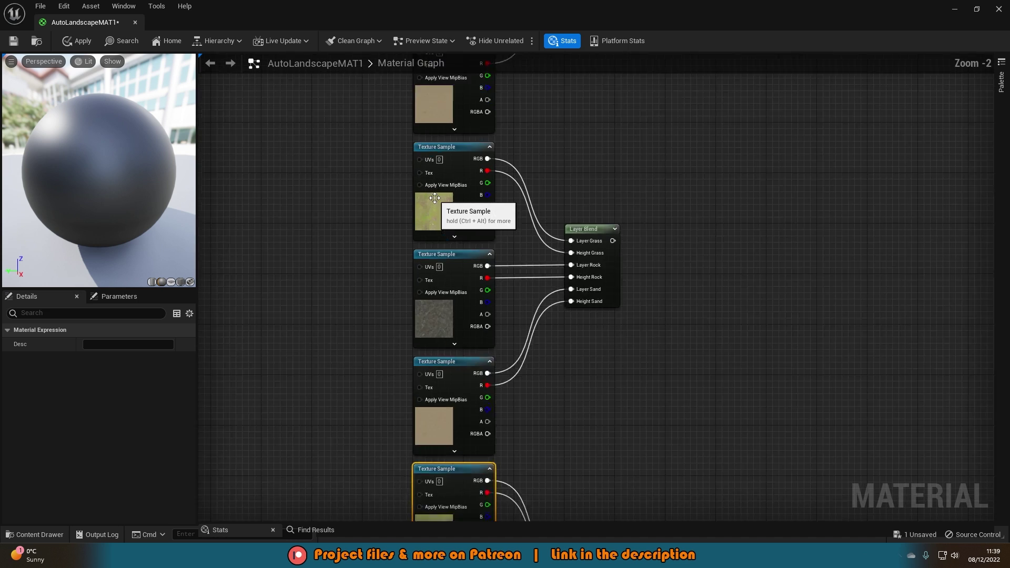
left_click(455, 203)
key("ctrl+space")
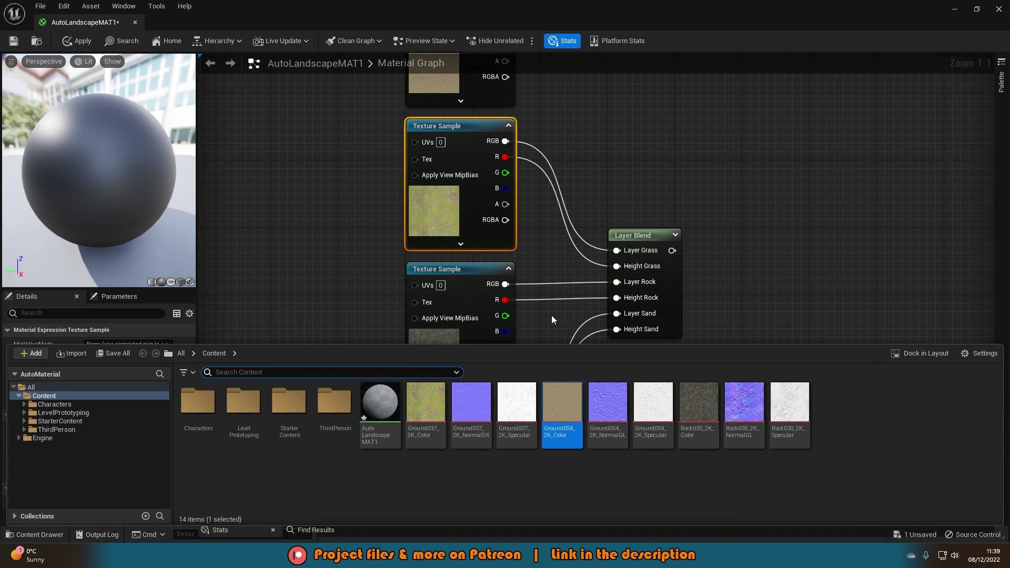
left_click(500, 406)
left_click(456, 237)
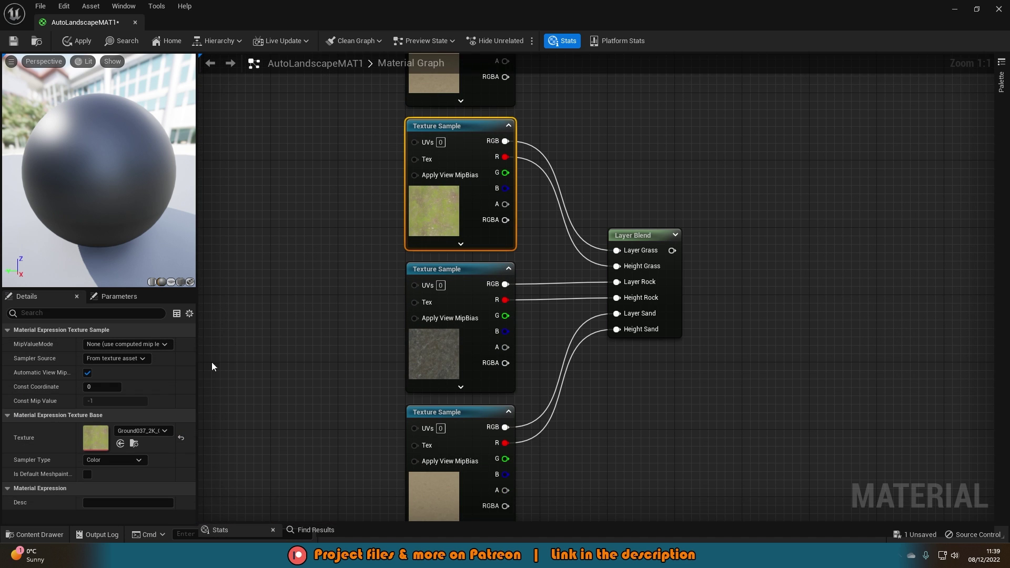
left_click(120, 443)
- Replace the rock texture in the second group with Rock030_2K_Specular
left_click(430, 362)
key("ctrl+space")
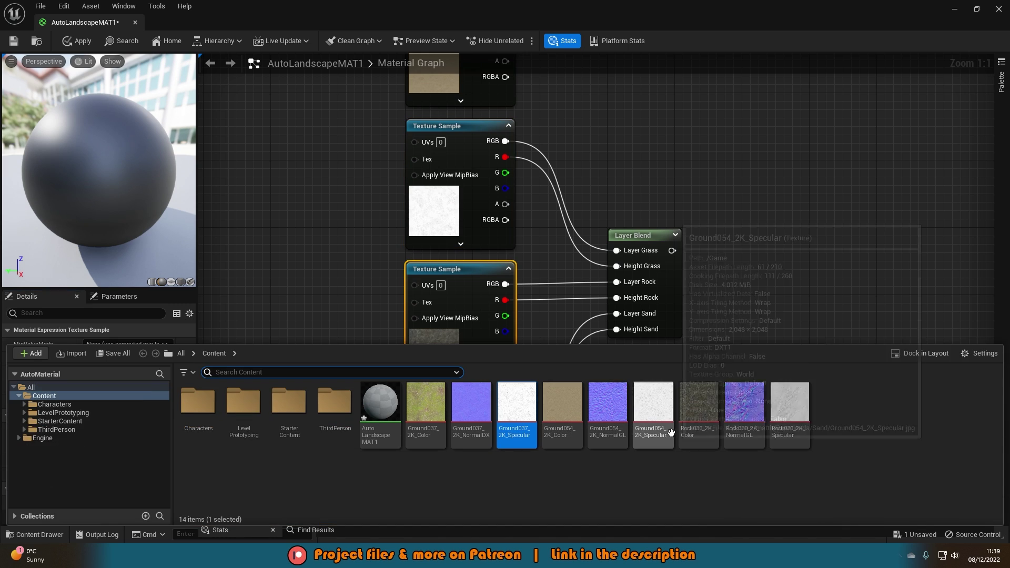
left_click(699, 403)
left_click(789, 408)
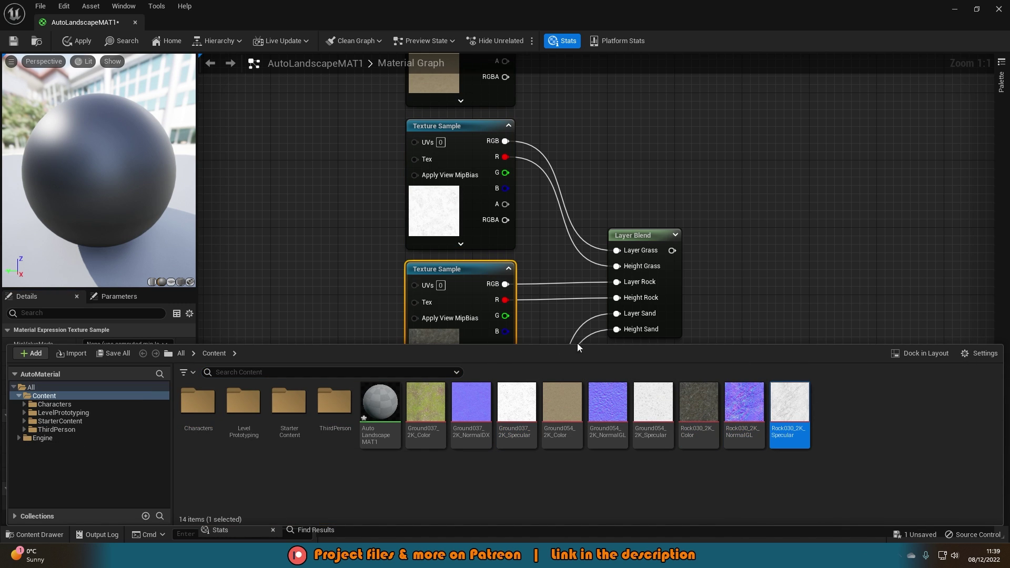
left_click(457, 329)
left_click(120, 444)
- Replace the sand texture in the second group with Ground054_2K_Specular
right_click_drag(447, 456, 479, 277)
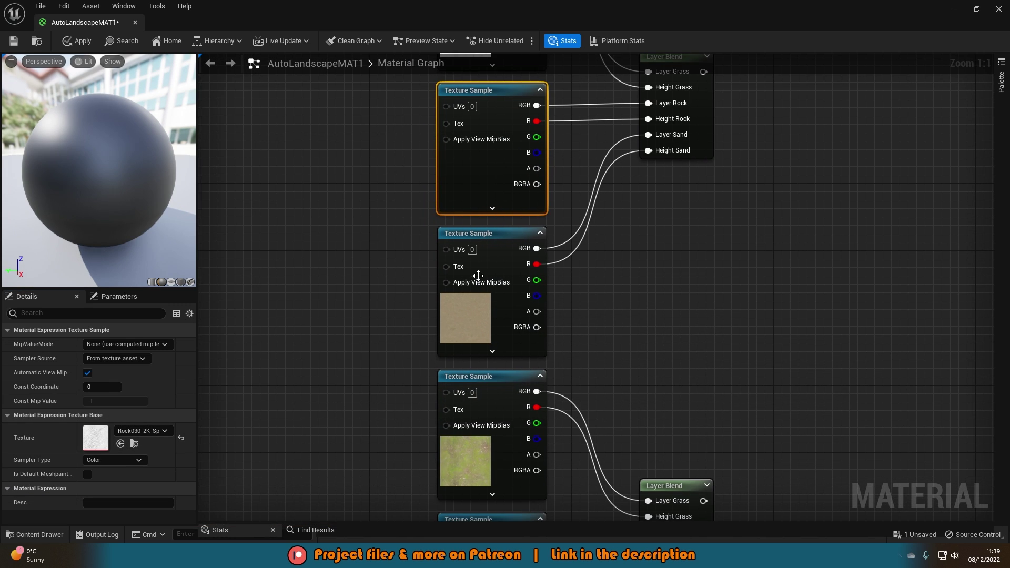
left_click(495, 311)
key("ctrl+space")
left_click(609, 410)
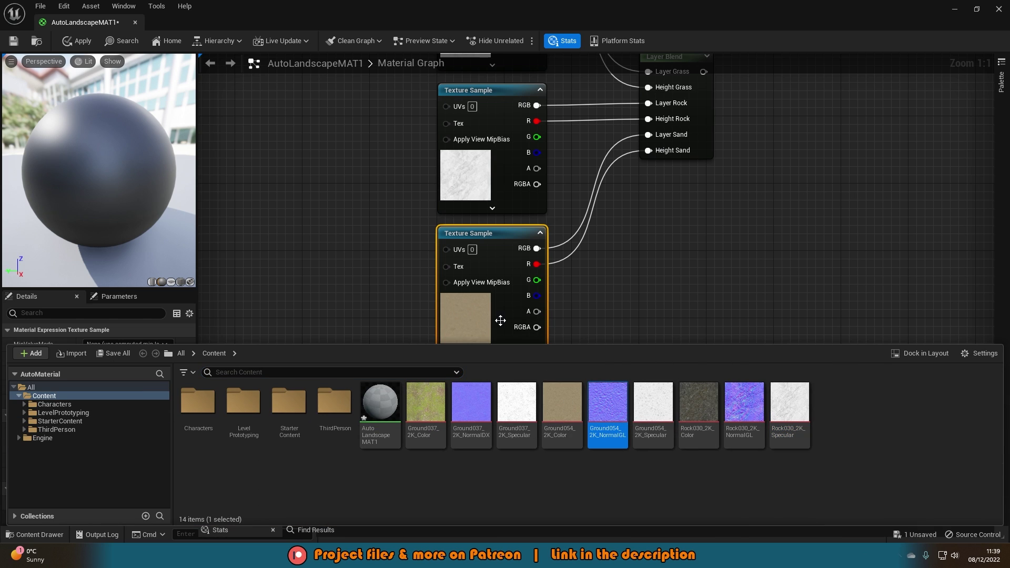
left_click(654, 411)
key("ctrl+space")
left_click(121, 443)
- Replace the grass texture in the third group with the normal map Ground037_2K_NormalDX
right_click_drag(488, 429, 482, 172)
left_click(479, 189)
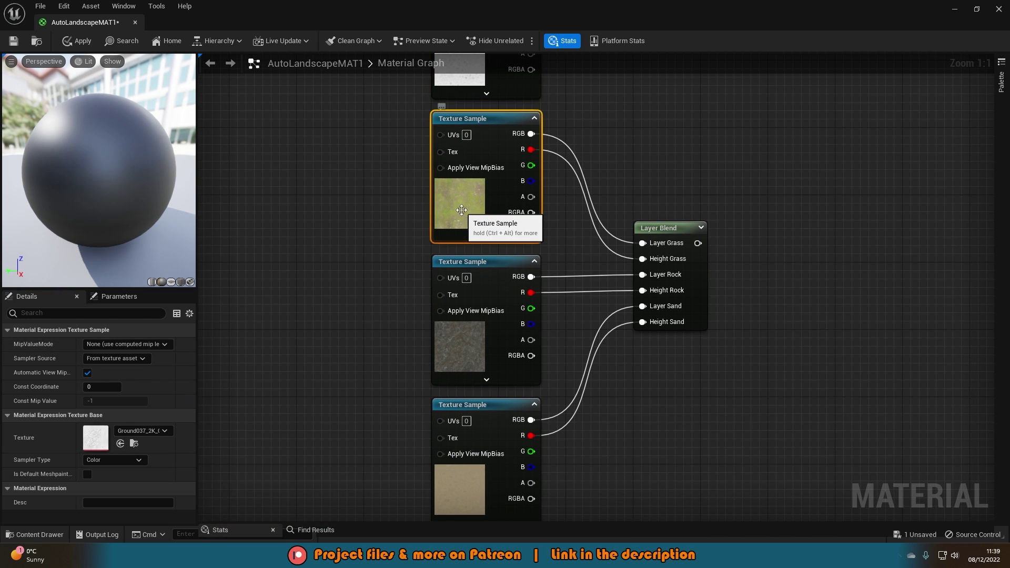
key("ctrl+space")
left_click(471, 403)
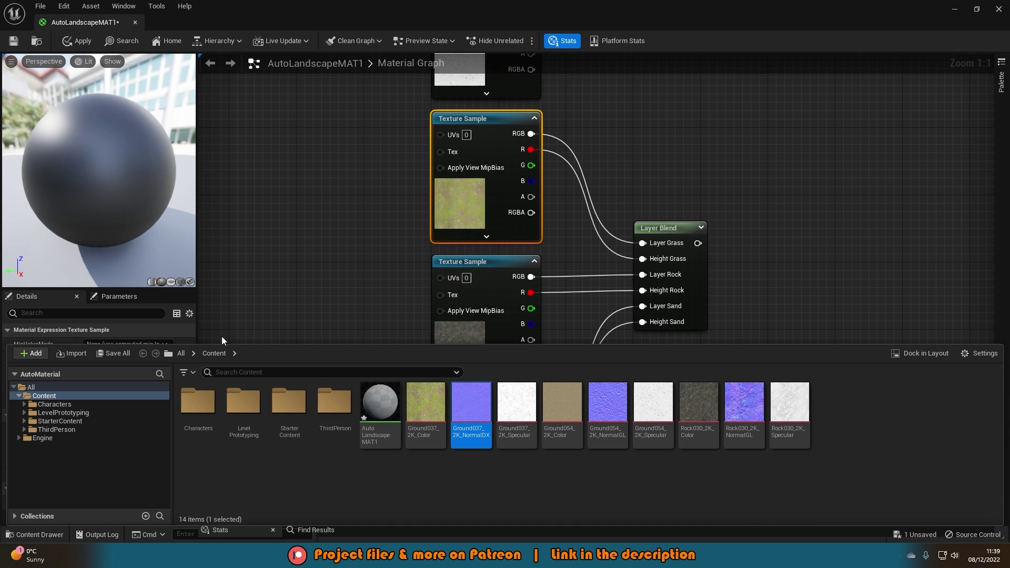
left_click(125, 441)
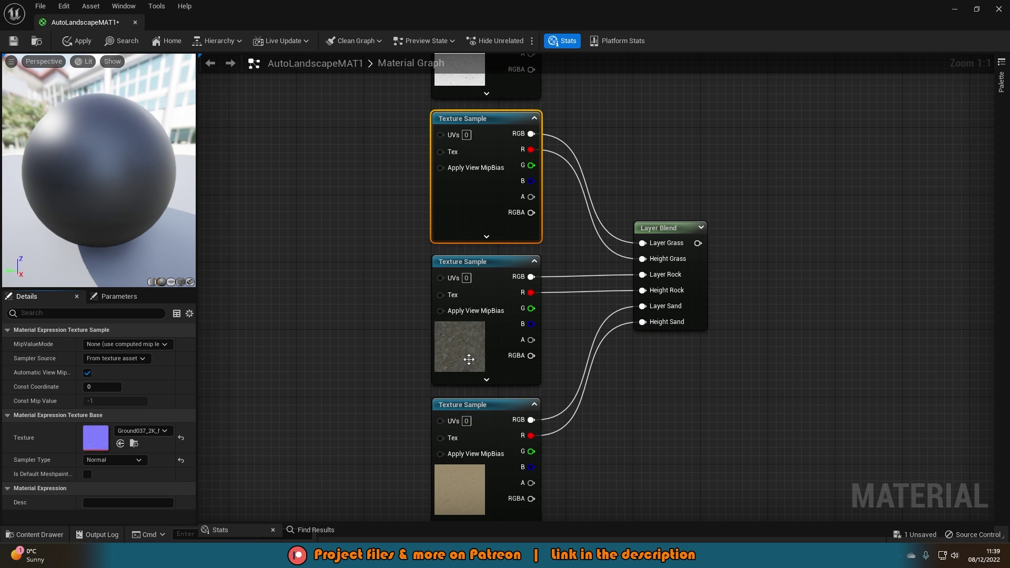
- Replace the rock texture in the third group with the normal map Rock030_2K_NormalGL
left_click(474, 326)
key("ctrl+space")
left_click(744, 421)
left_click(485, 336)
left_click(121, 444)
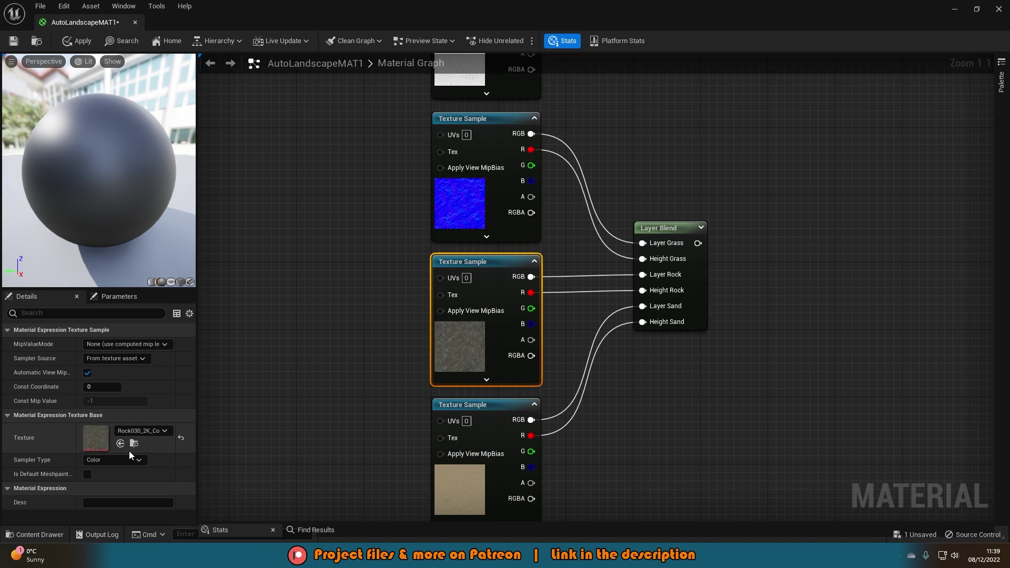
- Replace the sand texture in the third group with the normal map Ground054_2K_NormalGL
right_click_drag(441, 440, 456, 286)
left_click(481, 336)
key("ctrl+space")
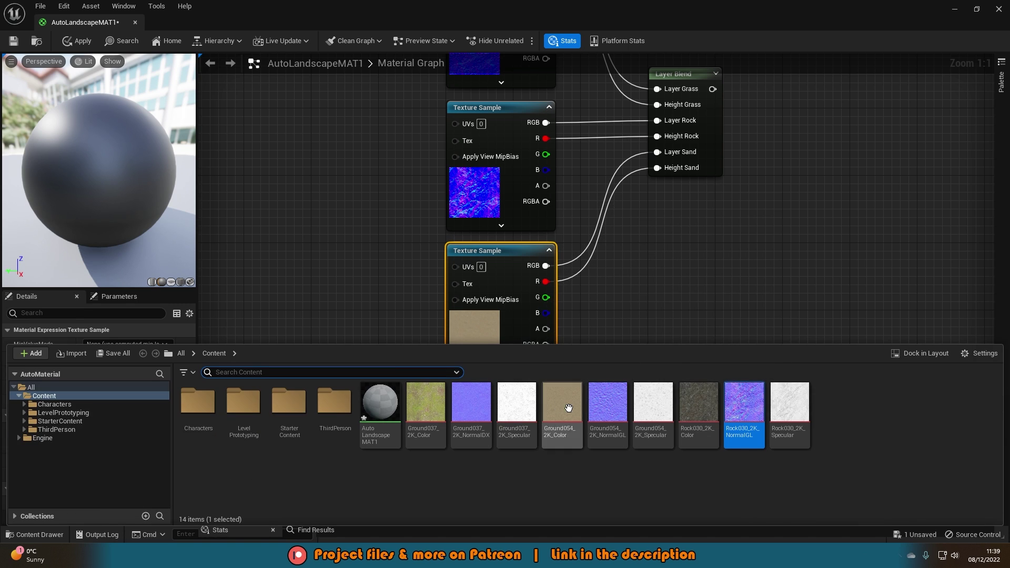
left_click(606, 408)
left_click(484, 327)
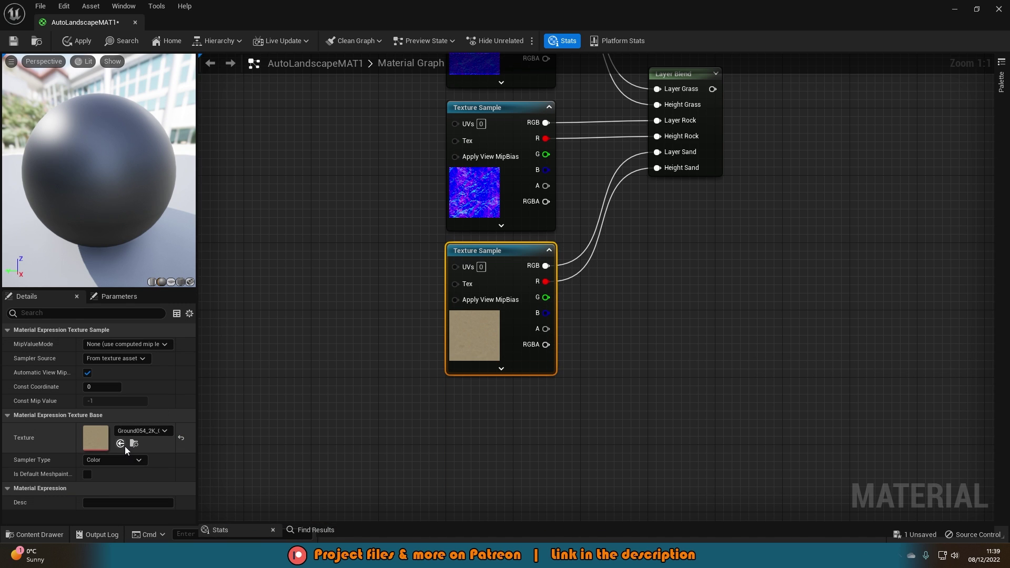
left_click(121, 444)
left_click(341, 311)
- Move all three groups of texture samples and Layer Blend nodes together higher up in the graph
scroll(341, 311, "down", 7)
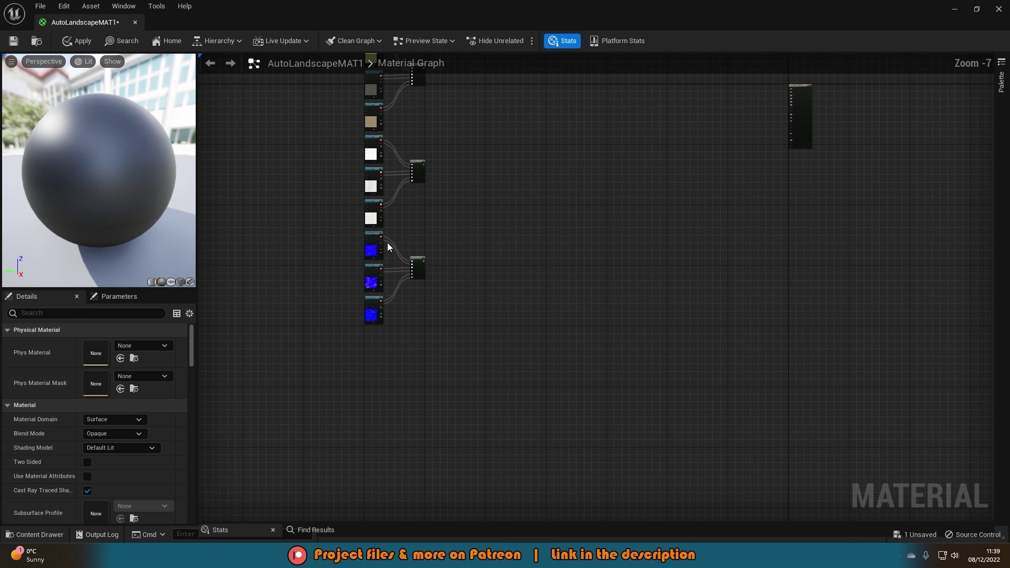
right_click_drag(321, 132, 322, 159)
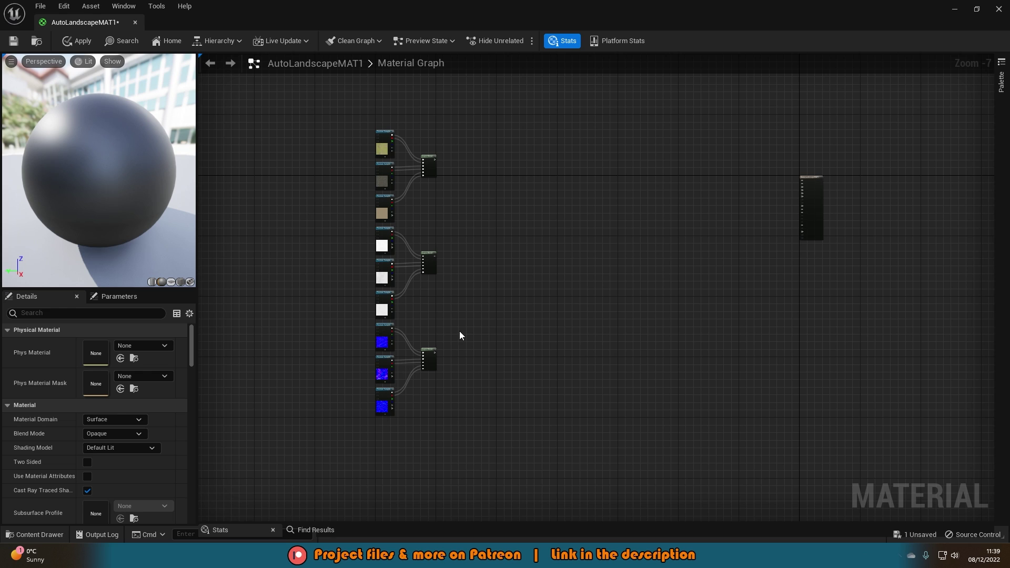
mouse_move(330, 117)
left_mouse_down()
mouse_move(493, 417)
mouse_move(489, 347)
left_mouse_up()
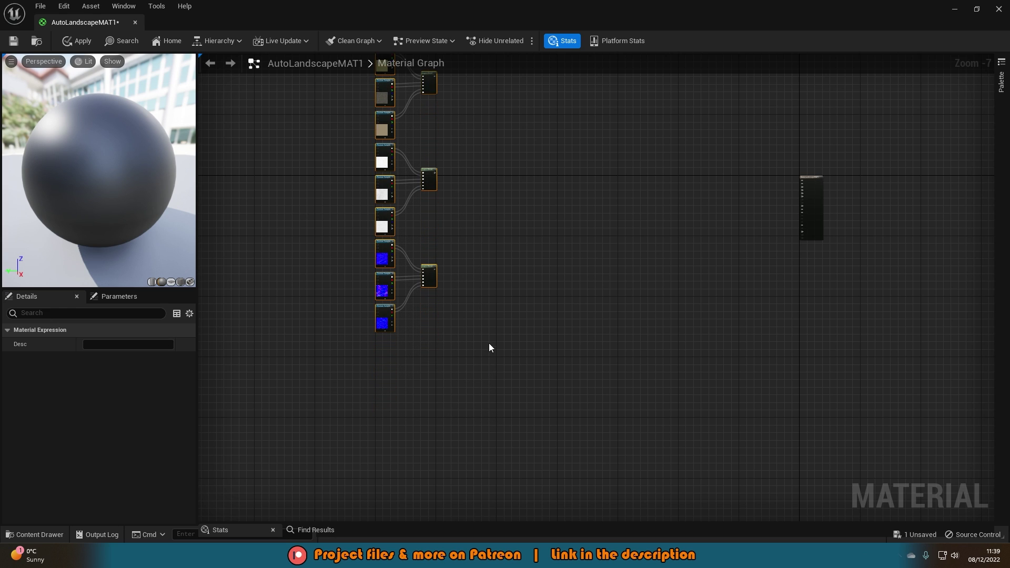
left_click(488, 330)
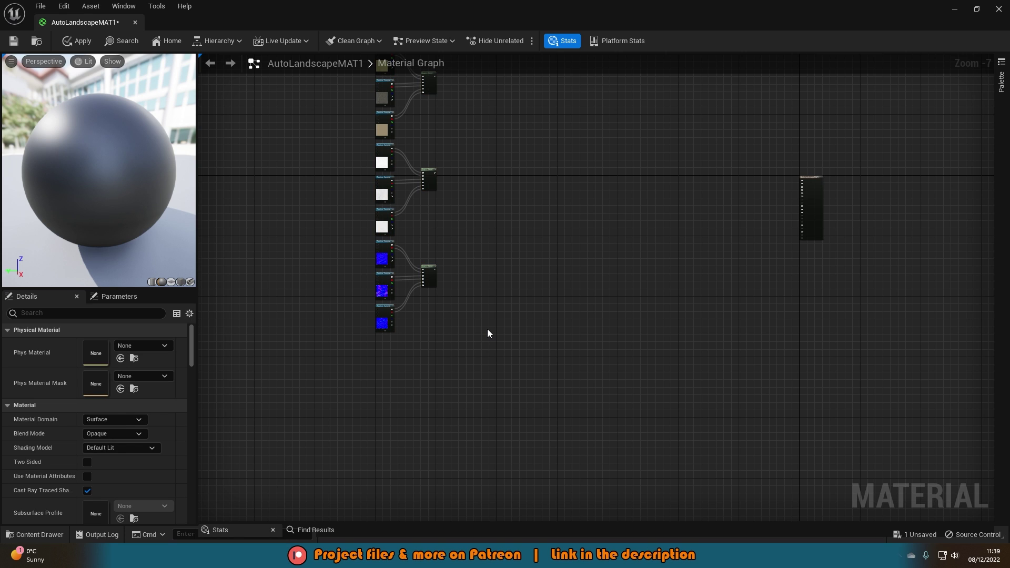
right_click_drag(454, 250, 463, 331)
right_click_drag(362, 334, 398, 342)
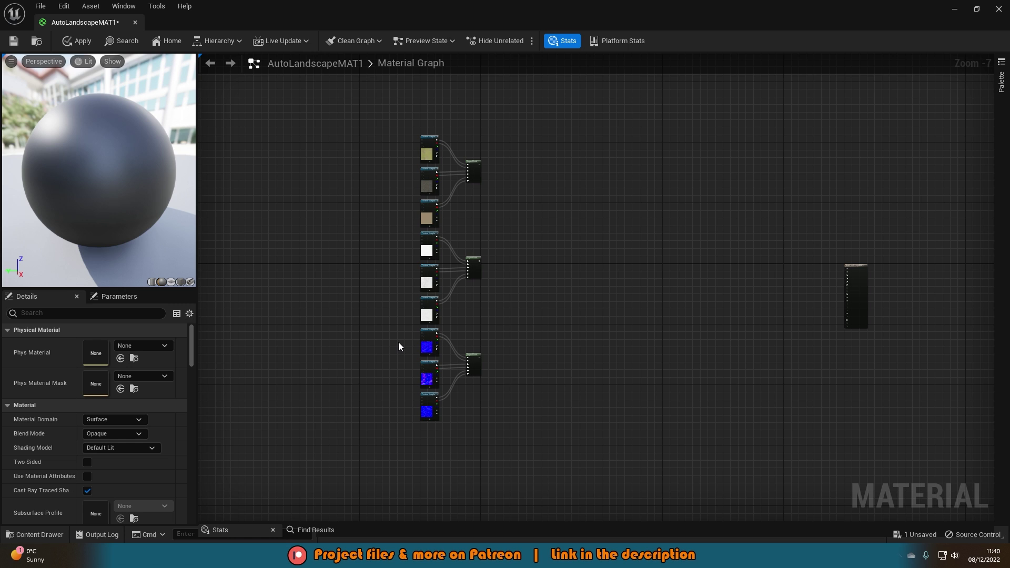
- Add a TextureCoordinate node in the empty area to the left of the texture samples
scroll(455, 279, "up", 5)
right_click_drag(264, 241, 620, 284)
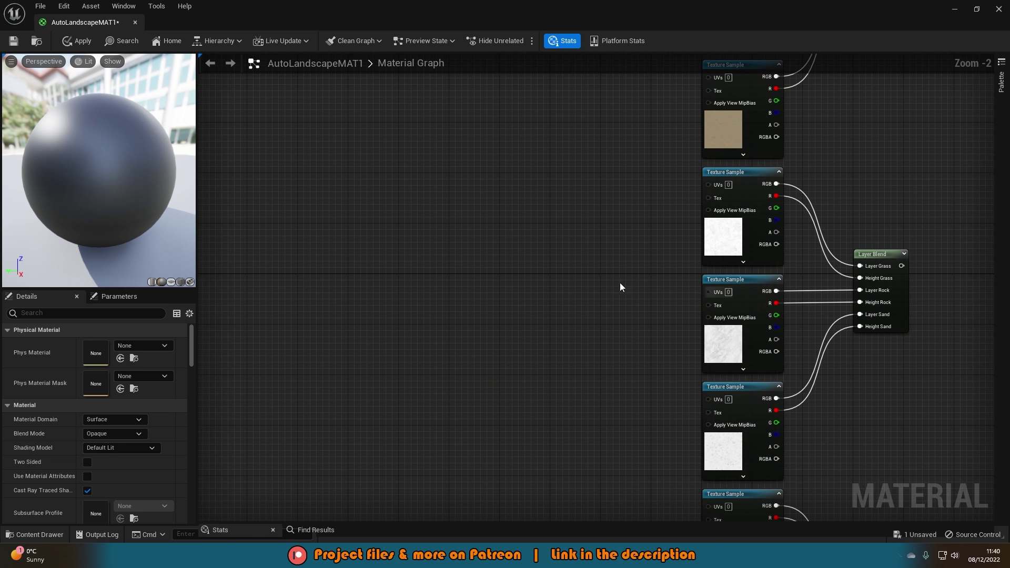
right_click_drag(335, 182, 491, 233)
right_click(353, 181)
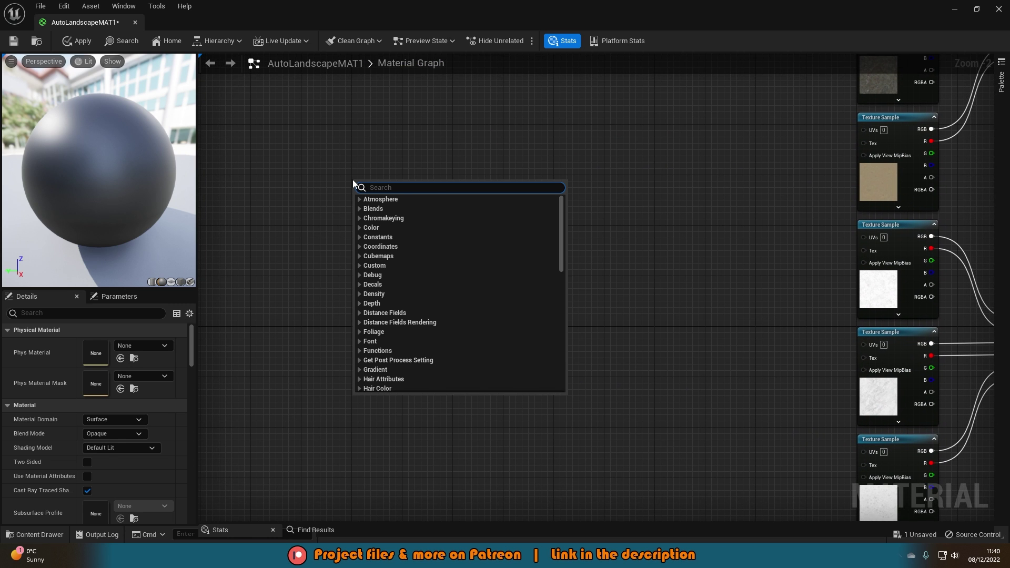
type("textuire")
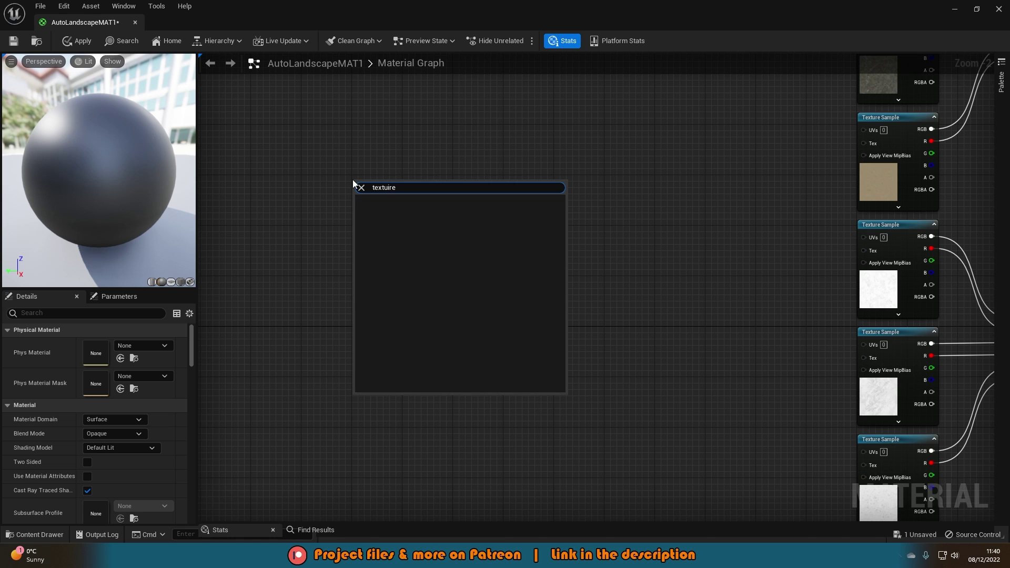
key("BackSpace")
key("BackSpace")
key("BackSpace")
type("recoo")
key("Return")
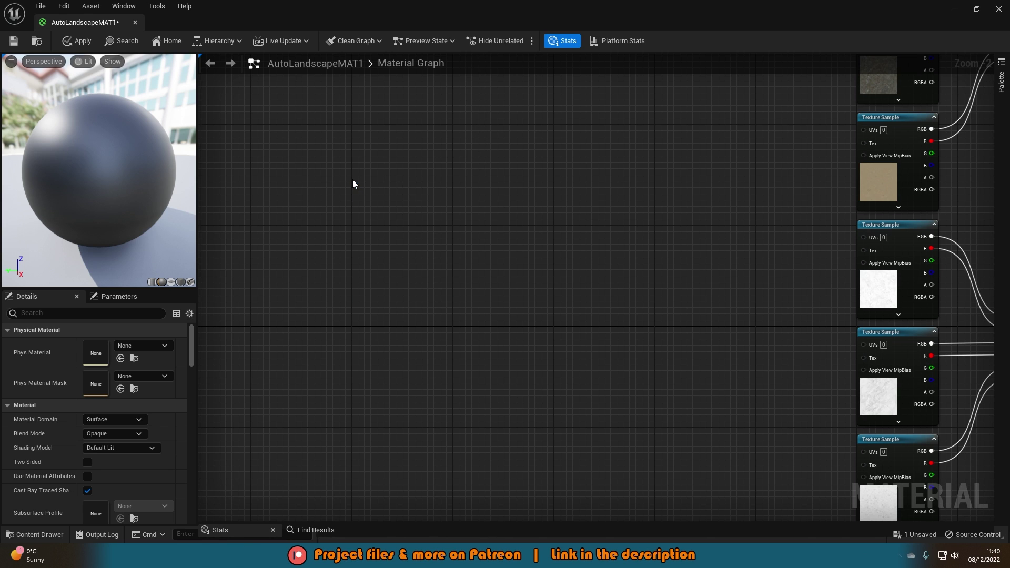
scroll(353, 184, "up", 2)
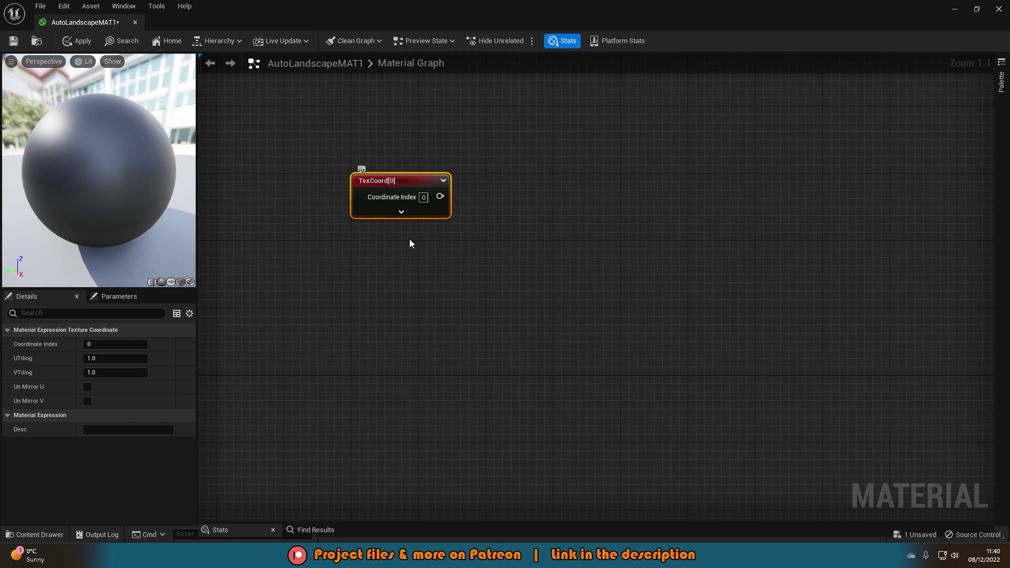
- Add a scalar parameter named Grass Tiling and place it directly below the TexCoord node
left_click(372, 271)
type("ss")
key("ctrl+a")
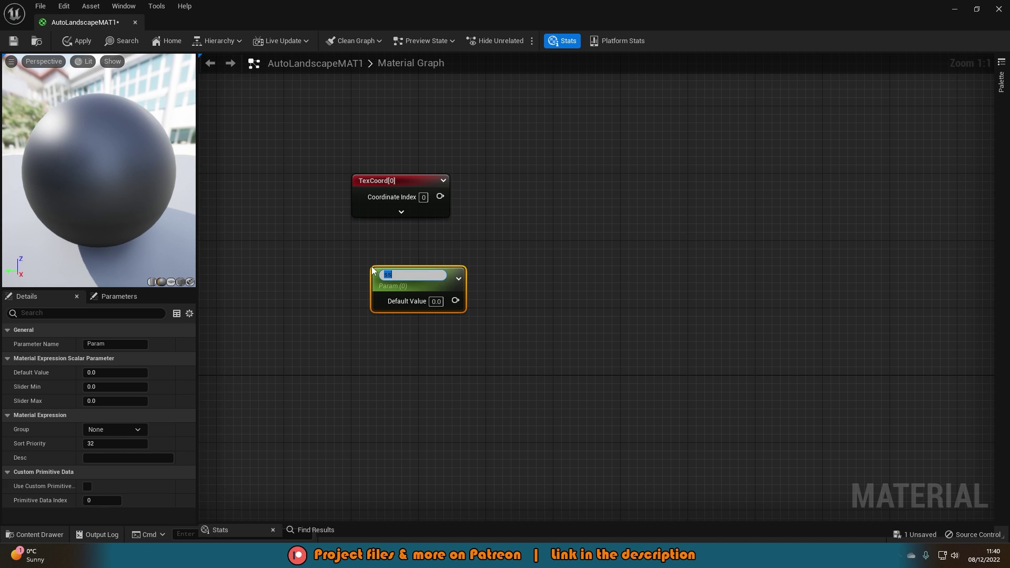
type("Grass Tiling")
key("Return")
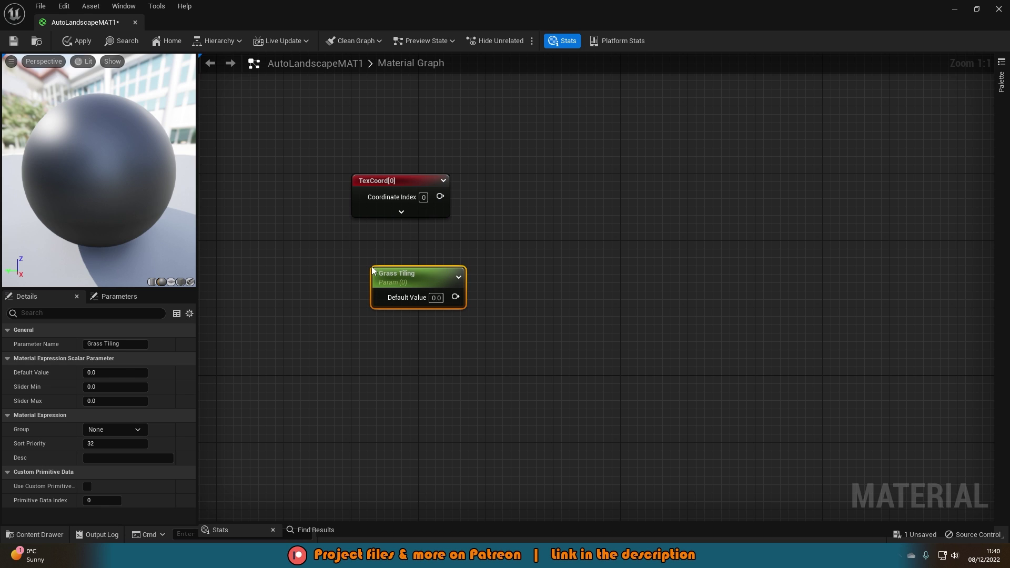
left_click_drag(435, 274, 415, 240)
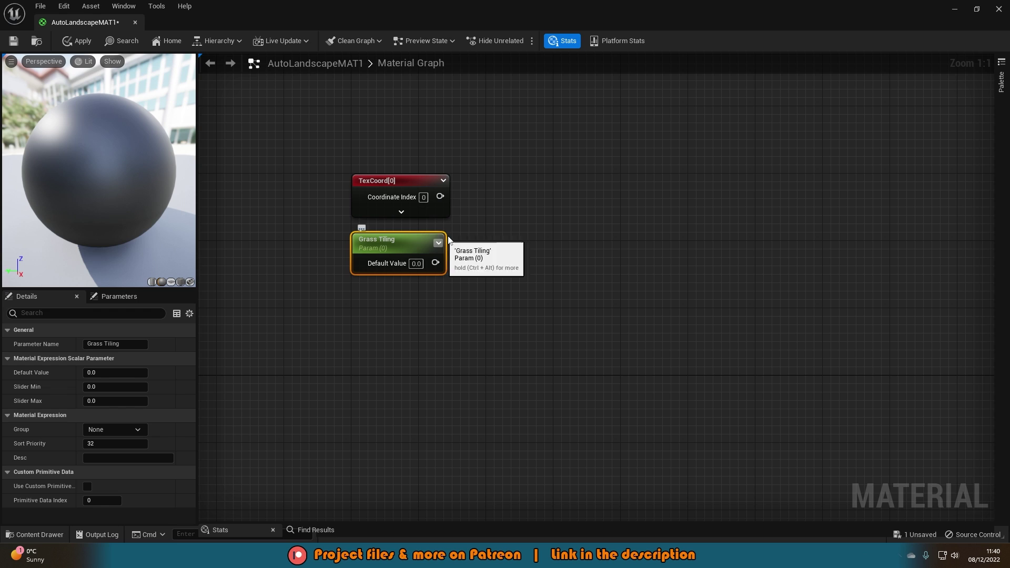
- Add a Multiply node and connect TexCoord to its A input and Grass Tiling to its B input
left_click(484, 199)
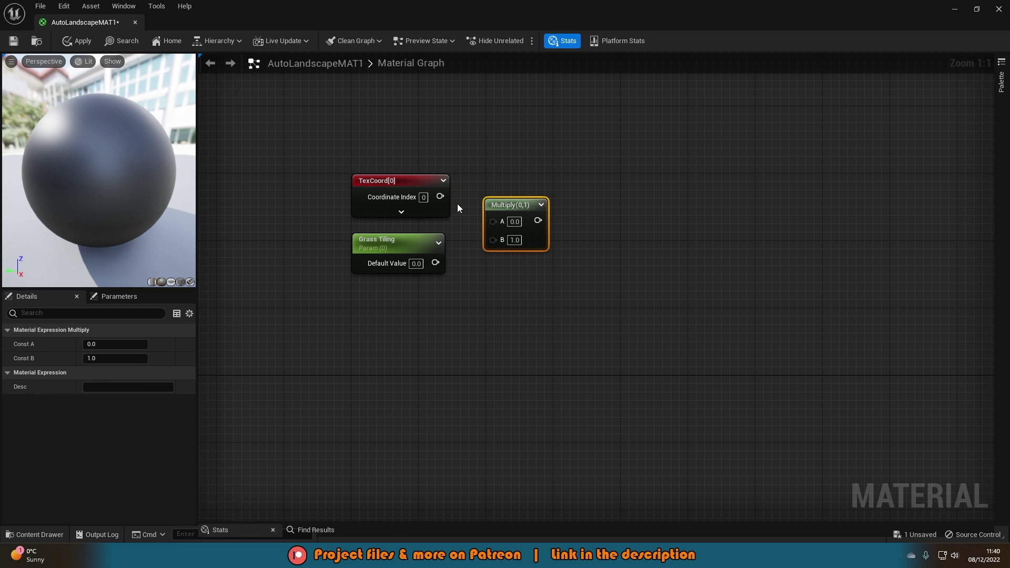
left_click_drag(493, 220, 440, 196)
left_click_drag(493, 238, 419, 250)
left_click(569, 285)
left_click(533, 270)
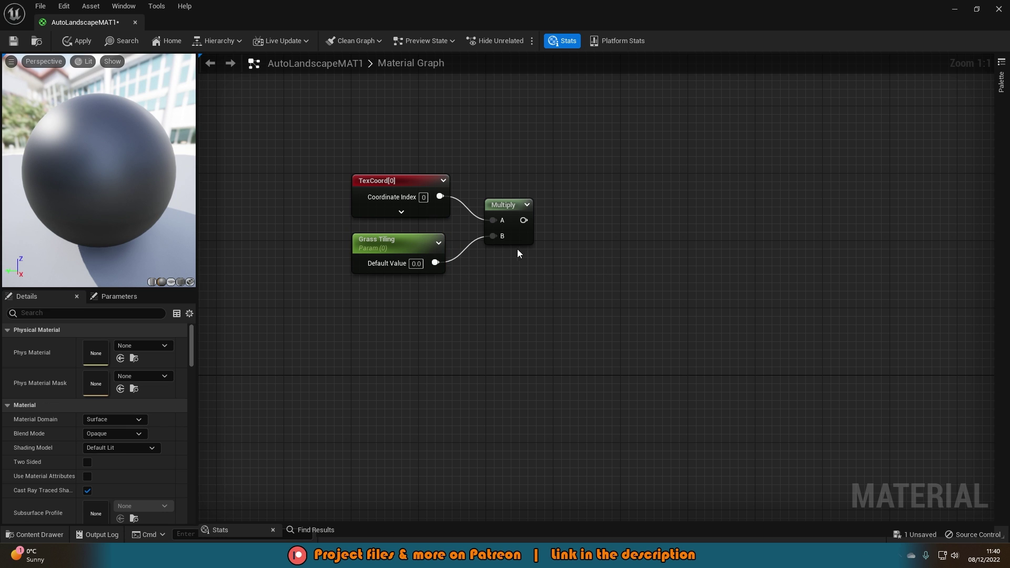
- Connect the Multiply output to the UVs input of the grass color texture sample in the first group
right_click_drag(518, 249, 421, 350)
scroll(423, 349, "down", 2)
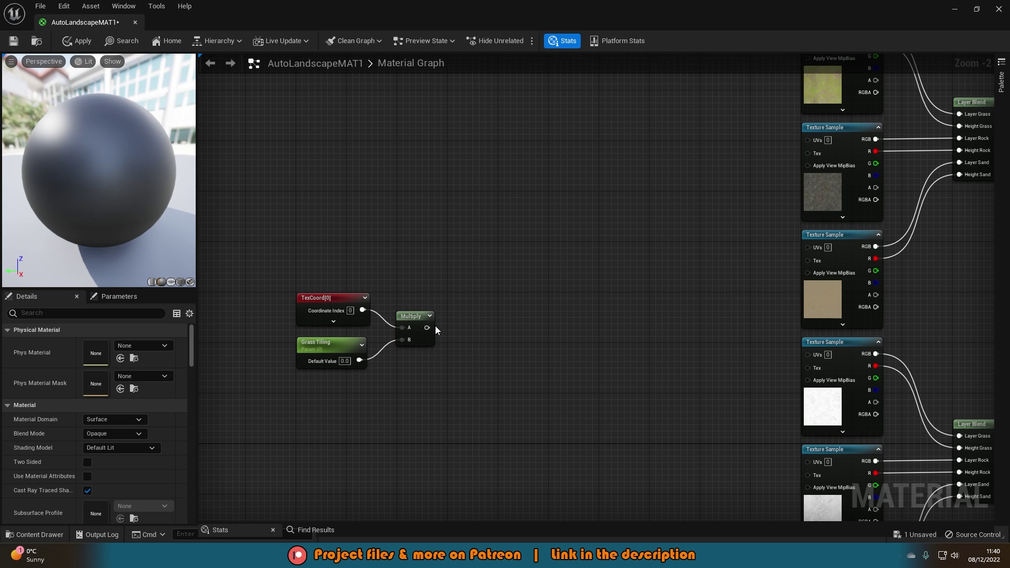
left_click_drag(427, 327, 810, 178)
right_click_drag(413, 463, 339, 323)
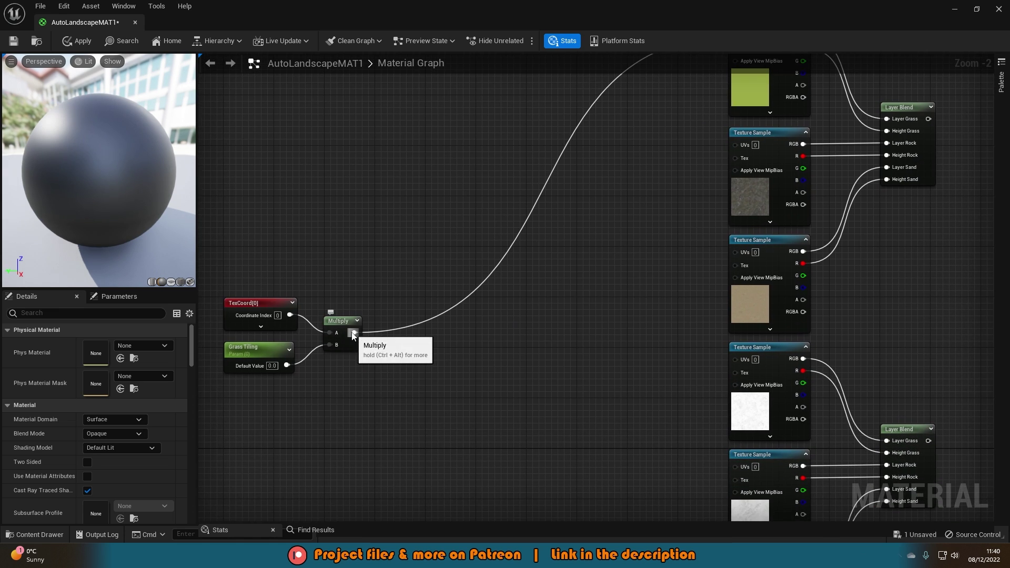
- Connect the grass tiling Multiply output to the UVs inputs of the grass specular and grass normal texture samples
left_click_drag(354, 333, 735, 359)
right_click_drag(395, 358, 390, 244)
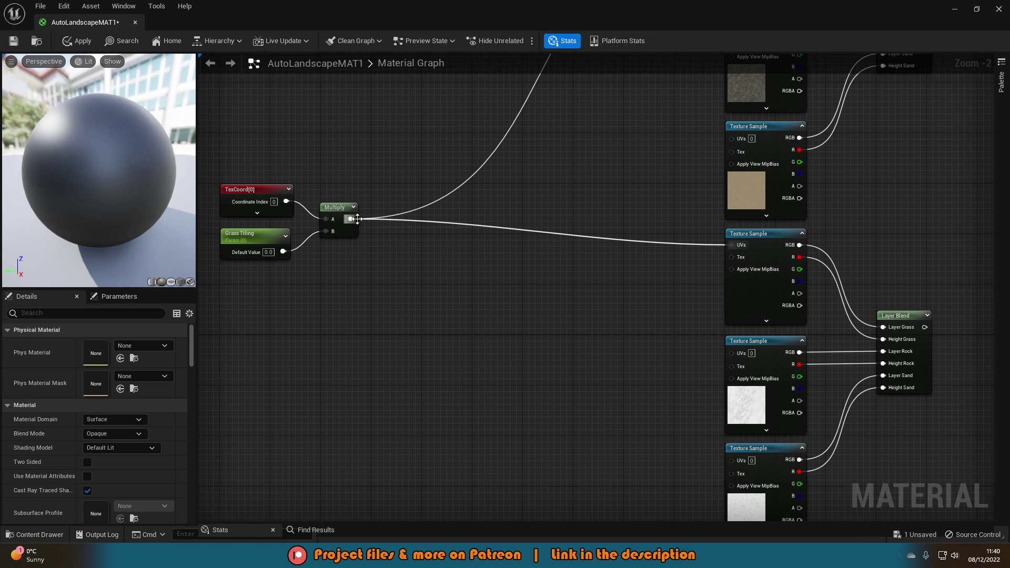
left_click_drag(350, 218, 740, 332)
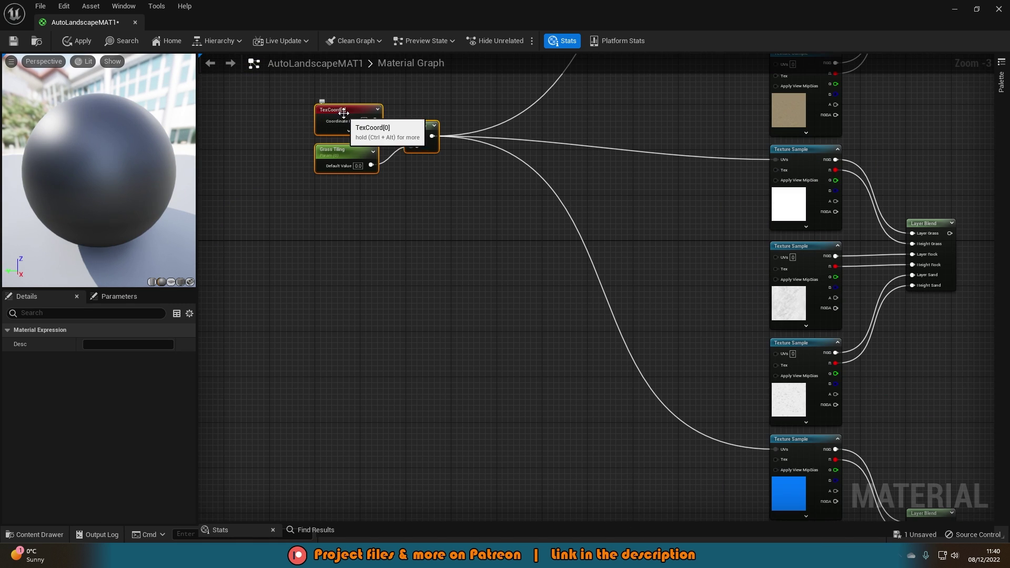
- Move the TexCoord, Grass Tiling and Multiply nodes down, level with the grass specular texture sample
left_click_drag(343, 115, 343, 130)
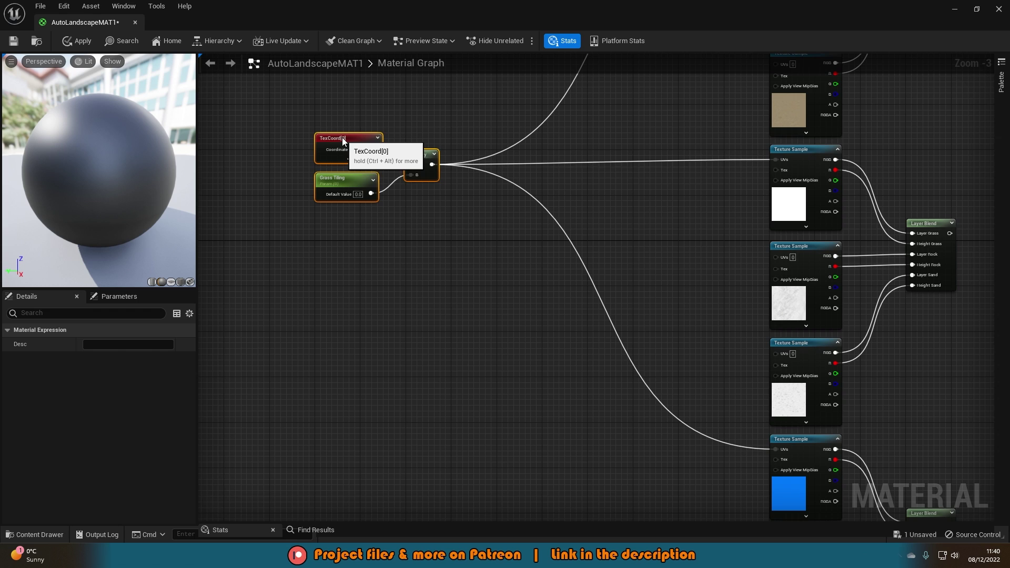
scroll(438, 235, "down", 1)
left_click(448, 240)
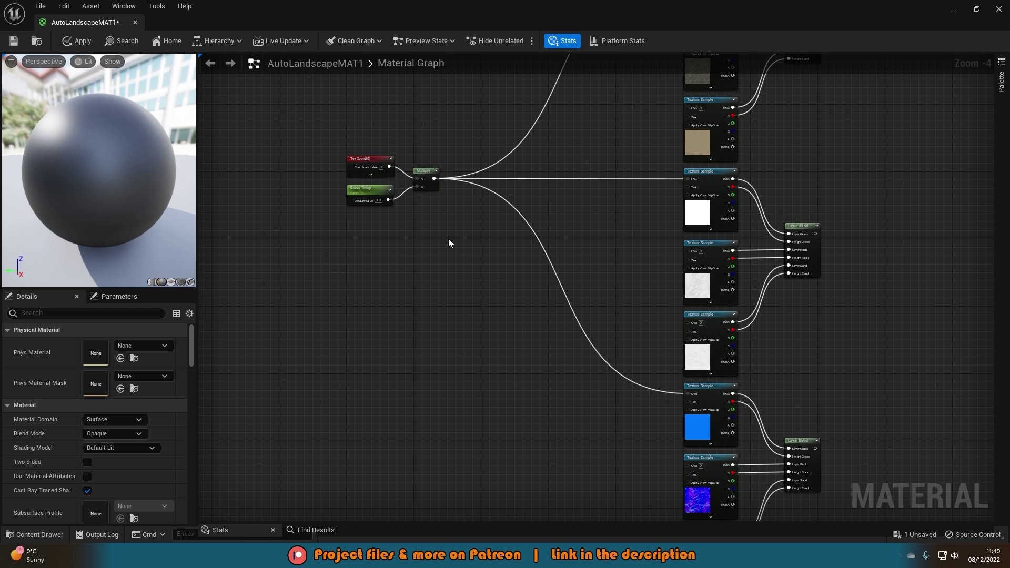
- Duplicate the grass TexCoord, parameter and Multiply nodes below the originals and rename the copied parameter Rock Tiling
left_click_drag(325, 273, 460, 154)
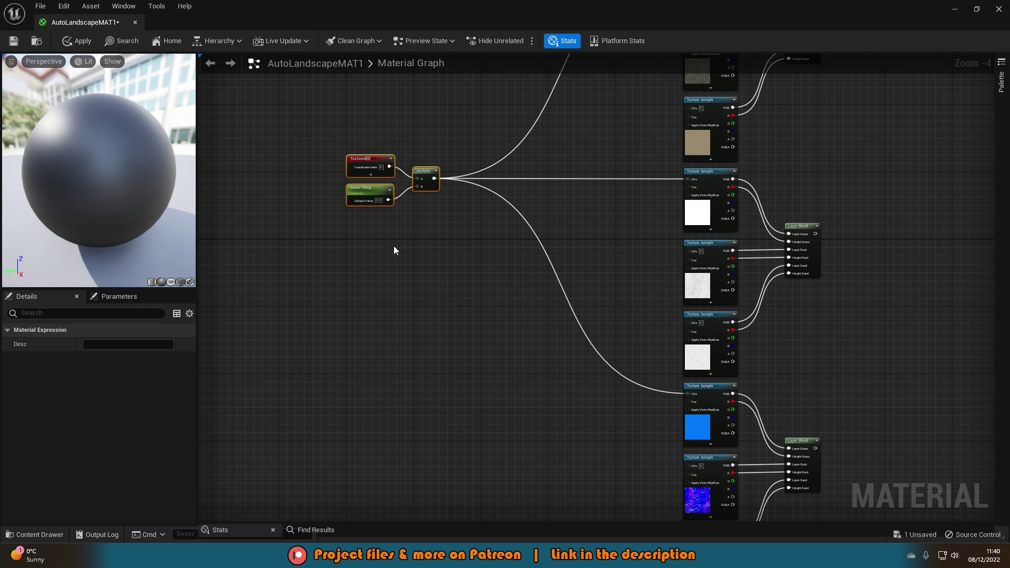
key("ctrl+d")
scroll(360, 240, "up", 2)
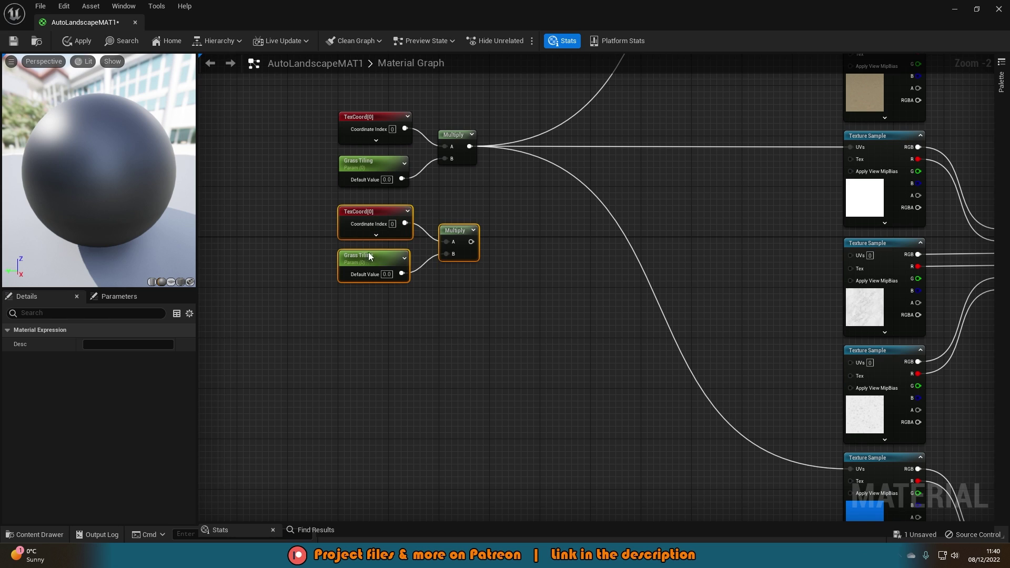
left_click(369, 256)
double_click(95, 344)
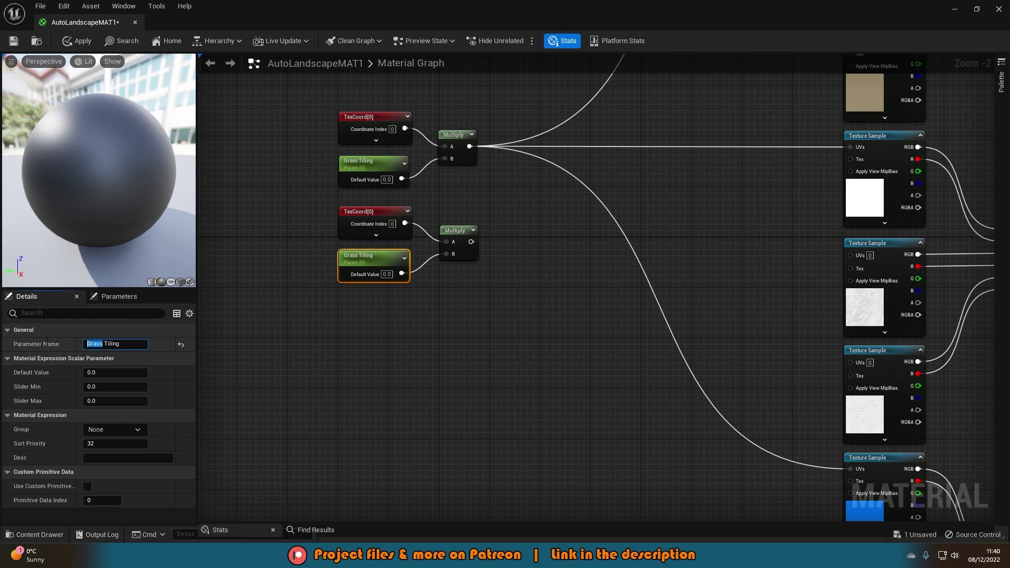
type("Rock")
key("Return")
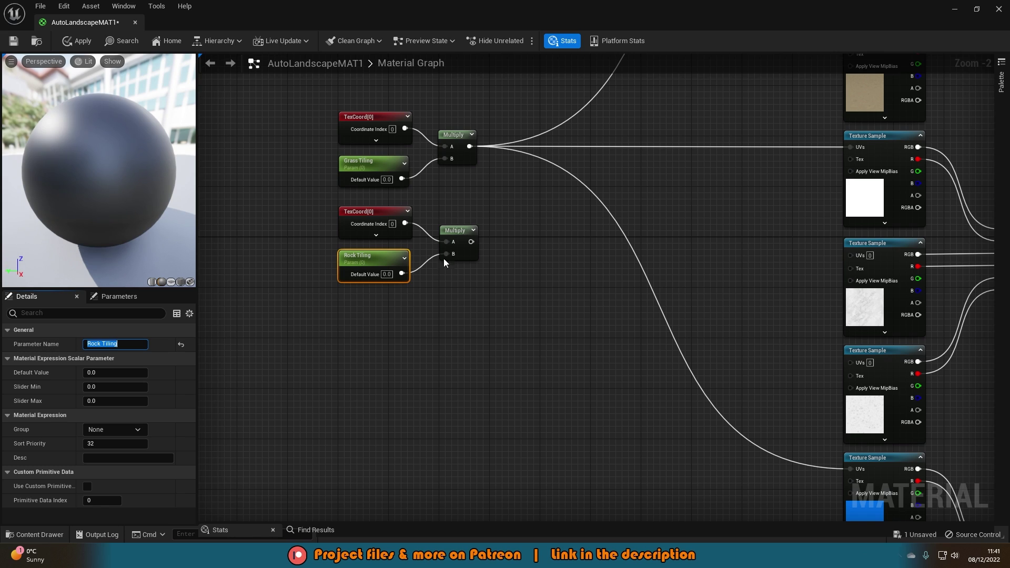
- Set the default value of both the Grass Tiling and Rock Tiling parameters to 1.0
left_click(381, 166, "ctrl")
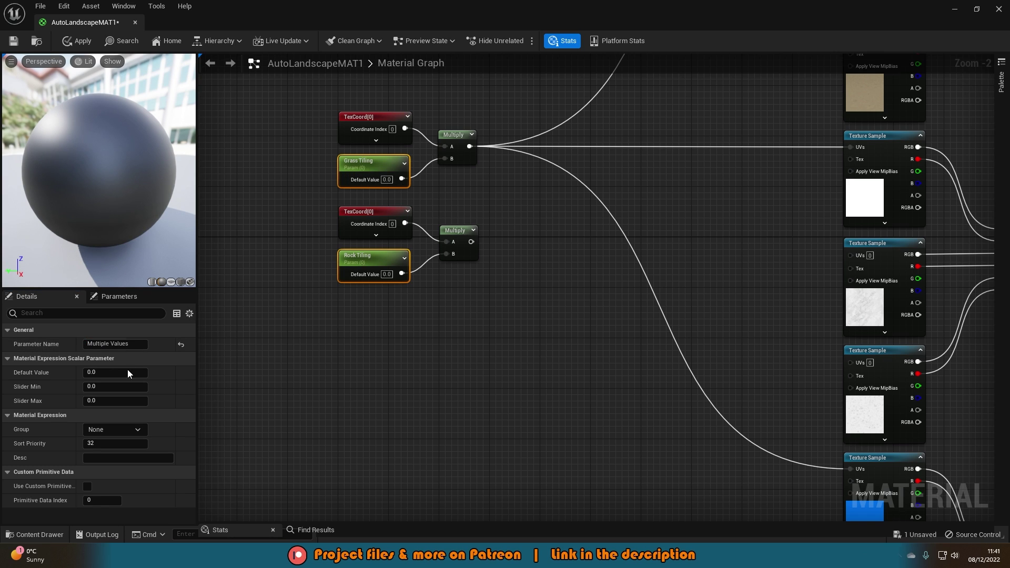
left_click(107, 375)
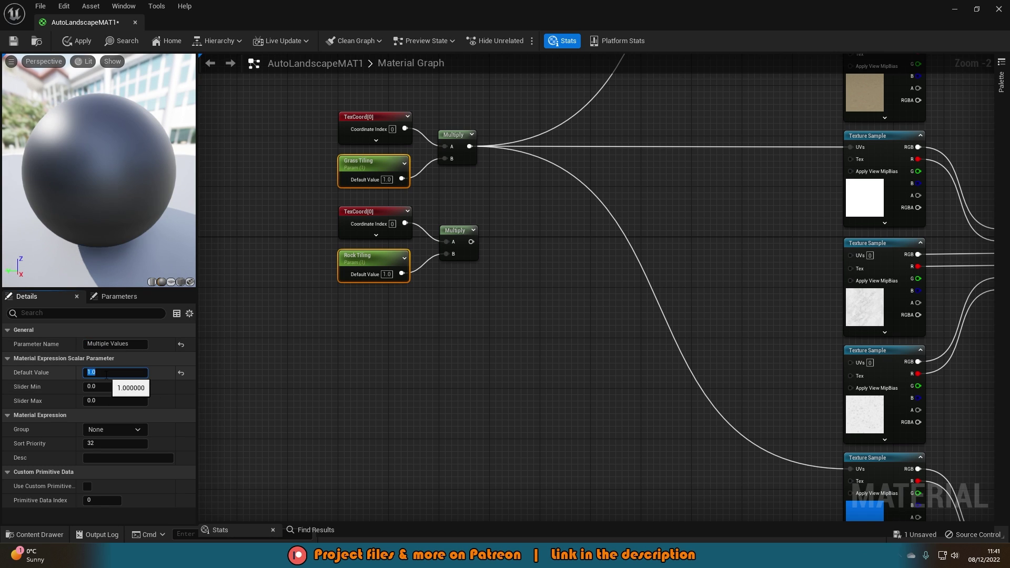
left_click(459, 329)
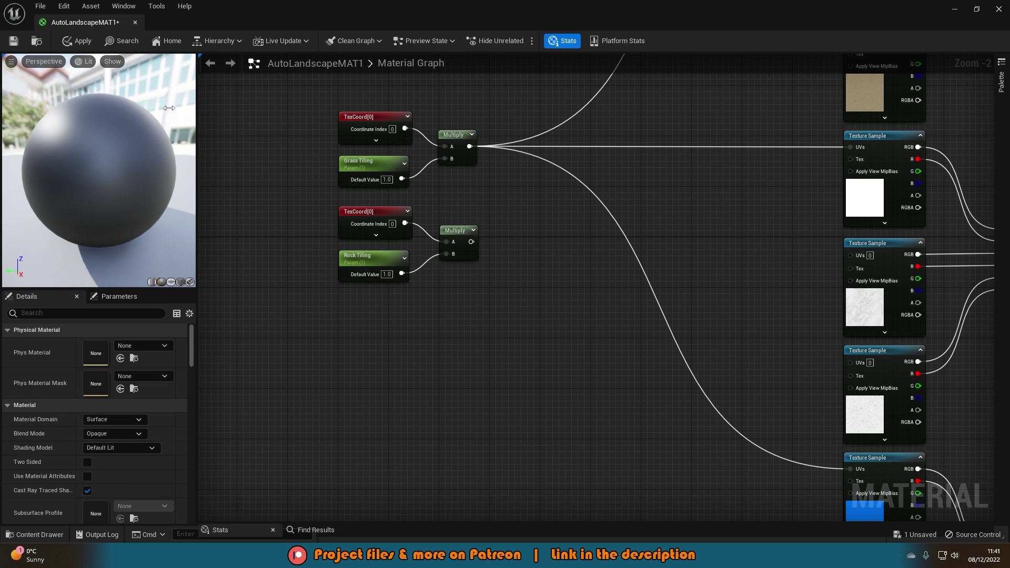
- Connect the rock tiling Multiply output to the UVs inputs of the rock color, specular and normal texture samples
left_click_drag(324, 325, 455, 209)
left_click(521, 236)
right_click_drag(521, 236, 396, 356)
left_click_drag(346, 360, 726, 224)
right_click_drag(740, 433, 790, 225)
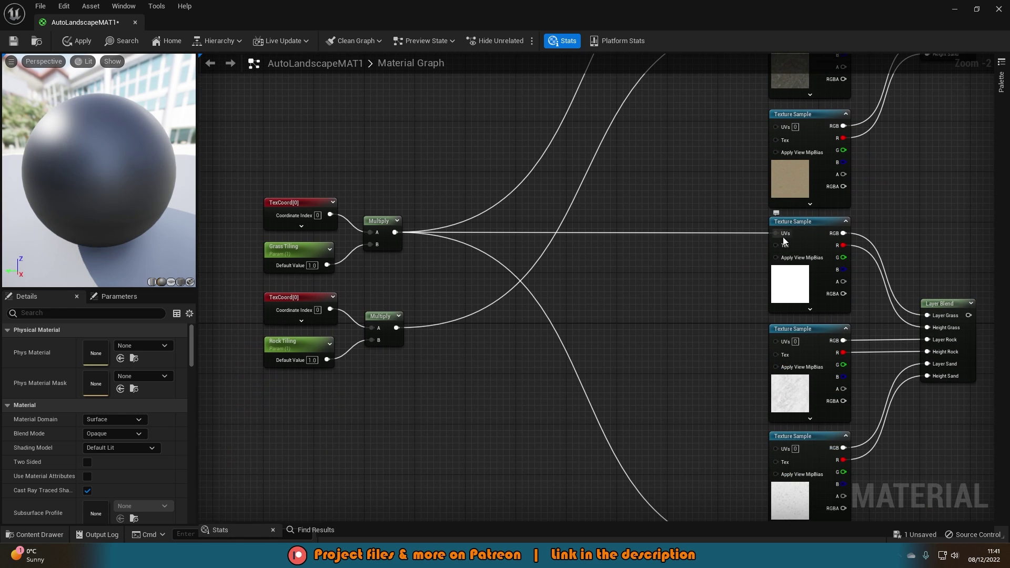
left_click_drag(776, 341, 395, 328)
left_click(756, 340)
left_click_drag(776, 341, 787, 437)
right_click_drag(539, 263, 606, 325)
- Copy the rock TexCoord, parameter and Multiply nodes, paste them below, and rename the new parameter Sand Tiling
left_click_drag(363, 234, 499, 138)
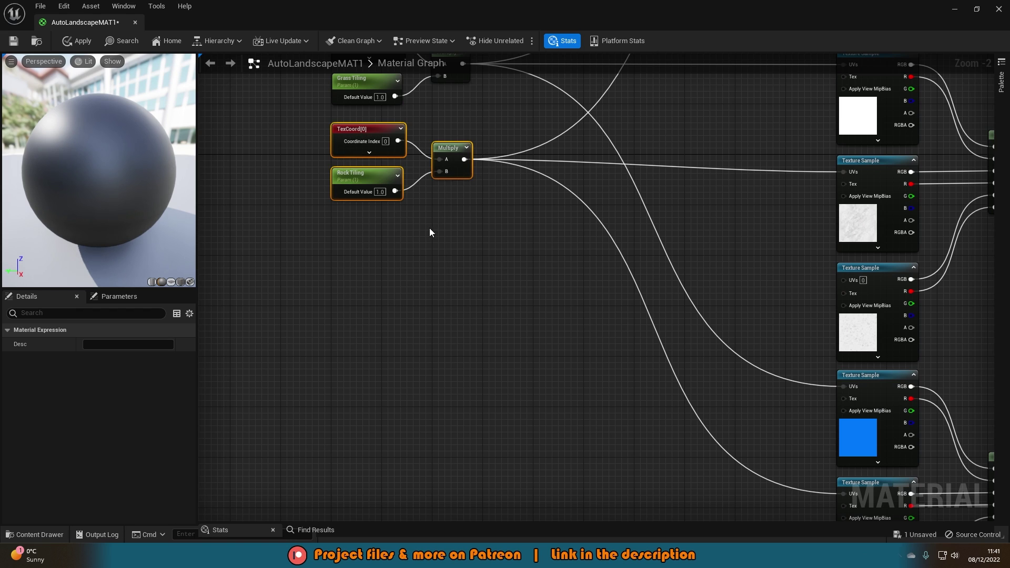
key("ctrl+c")
key("ctrl+v")
left_click_drag(419, 252, 356, 263)
left_click(356, 264)
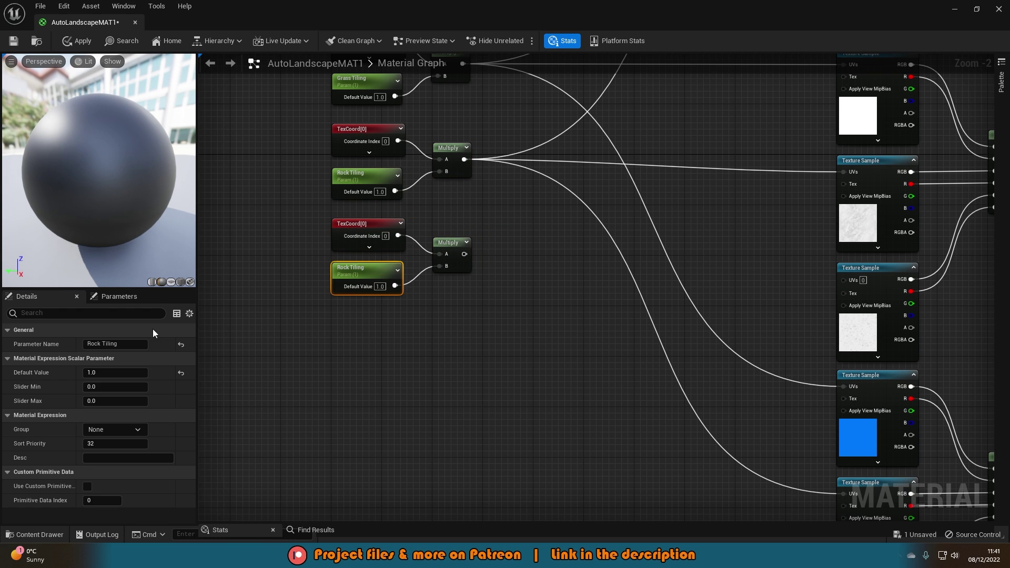
double_click(92, 343)
type("Sand")
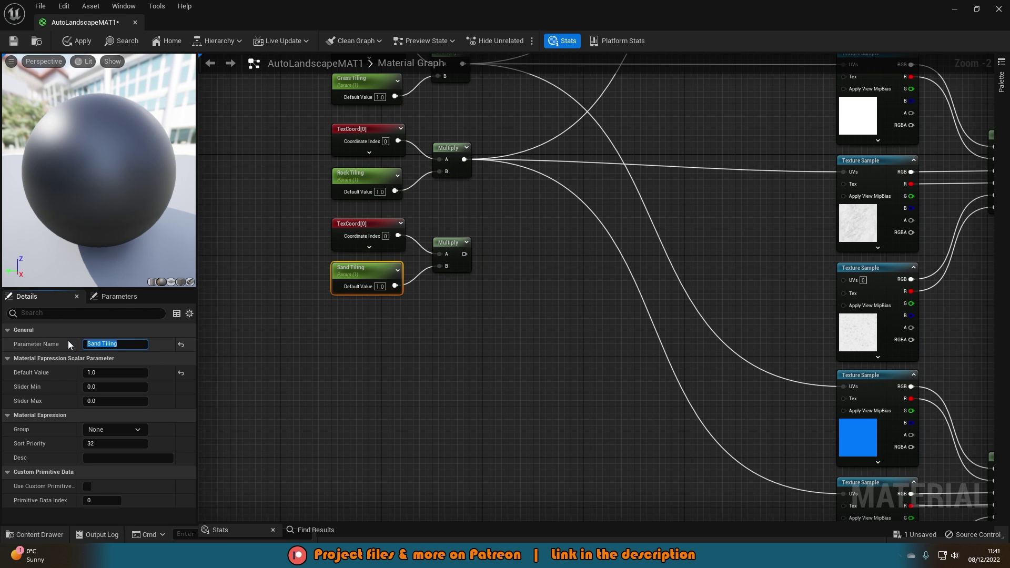
key("Return")
- Connect the sand tiling Multiply output to the UVs inputs of the sand color, normal and specular texture samples
right_click_drag(401, 301, 297, 415)
left_click_drag(362, 372, 712, 368)
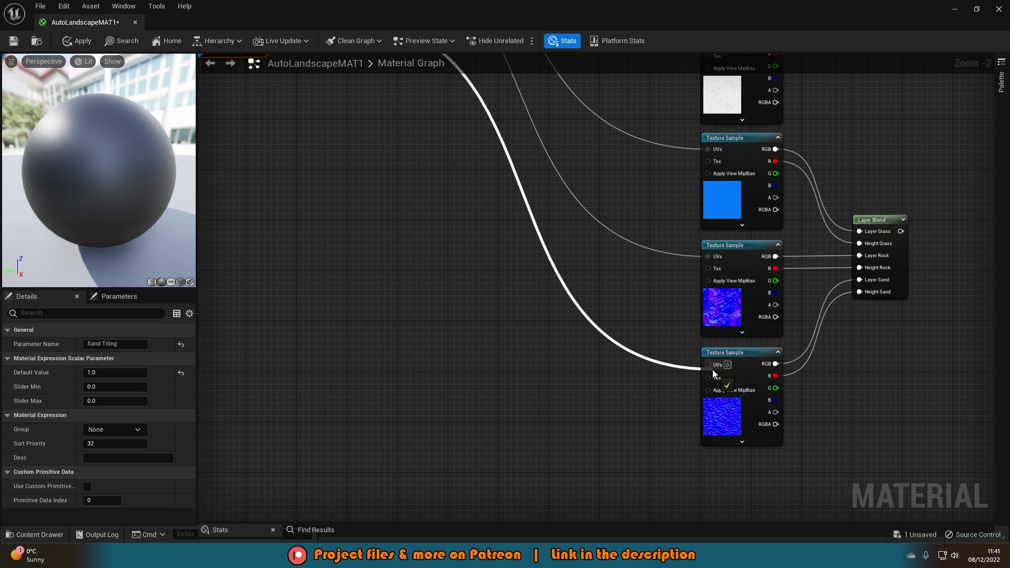
scroll(712, 369, "down", 2)
right_click_drag(712, 370, 526, 385)
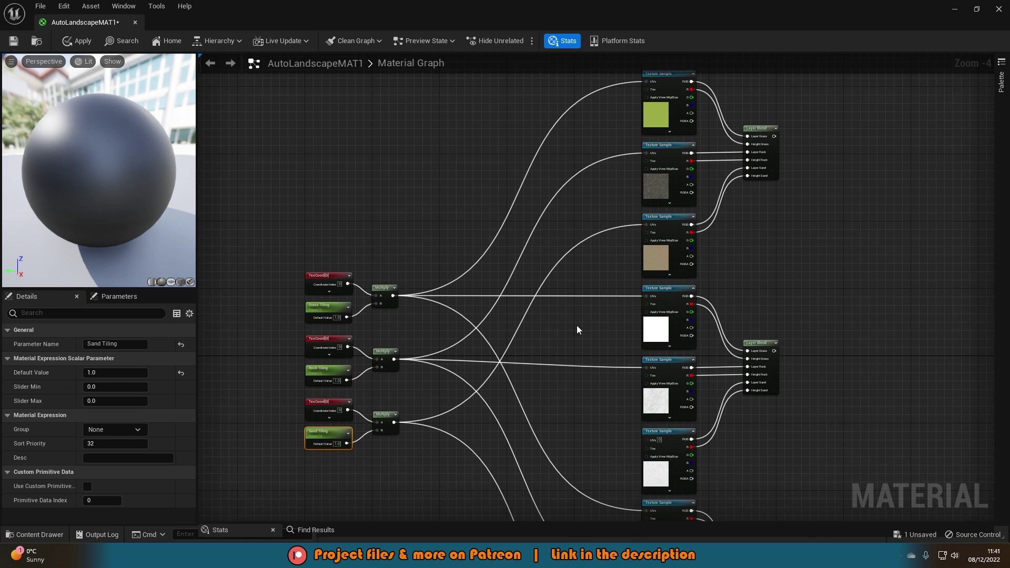
right_click_drag(576, 328, 547, 298)
right_click_drag(464, 365, 446, 272)
left_click_drag(343, 298, 595, 315)
- Move the sand and rock tiling node groups down so each lines up with its specular texture sample
left_click_drag(238, 356, 355, 283)
key("Down")
key("Down")
key("Down")
key("Down")
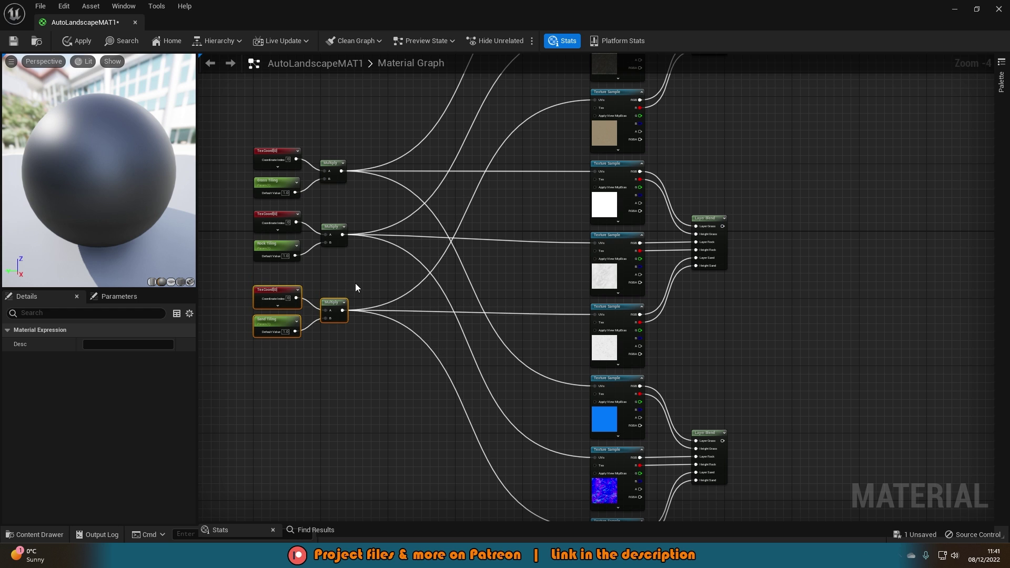
scroll(359, 292, "up", 2)
right_click_drag(362, 284, 424, 326)
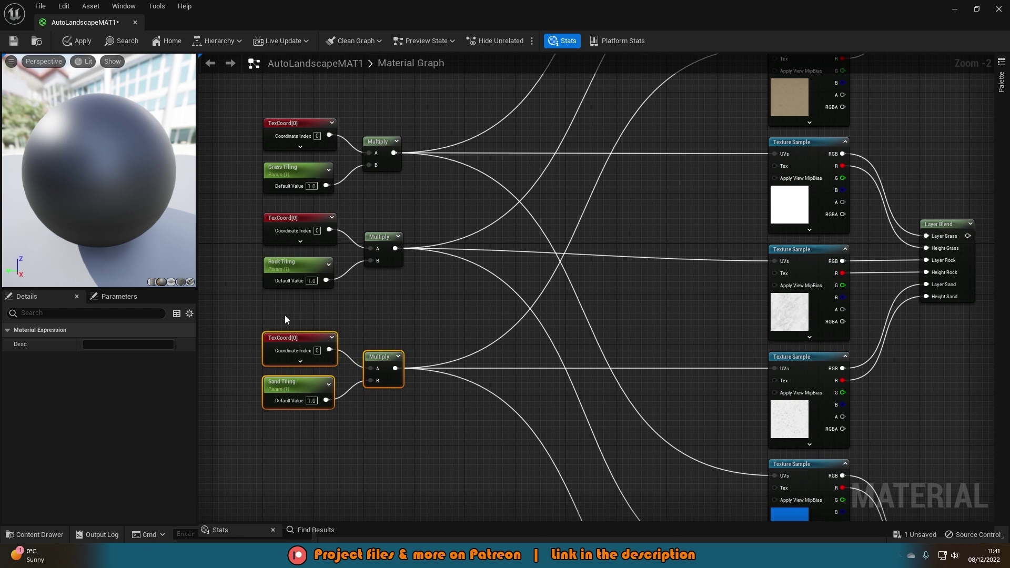
left_click_drag(285, 315, 418, 237)
left_click(565, 292)
scroll(668, 305, "down", 3)
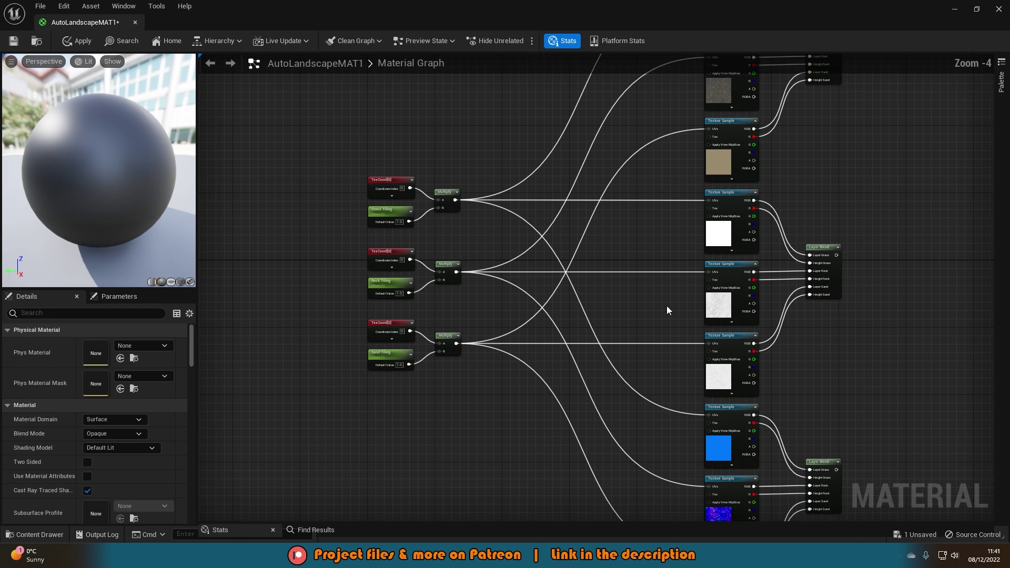
- Copy the three specular texture samples and paste them in the empty area to the right of the Layer Blend nodes
right_click_drag(609, 314, 452, 327)
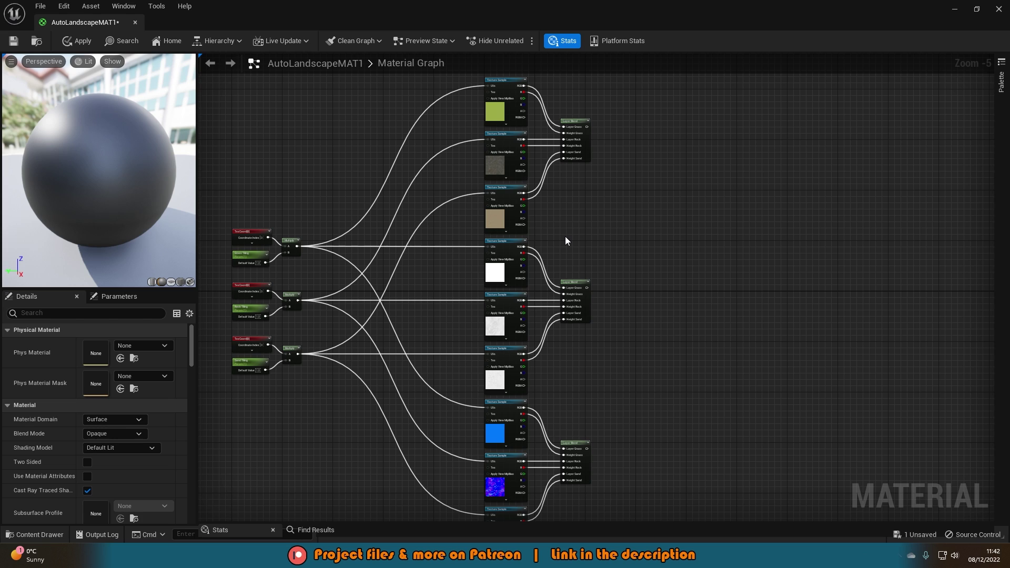
right_click_drag(722, 219, 649, 211)
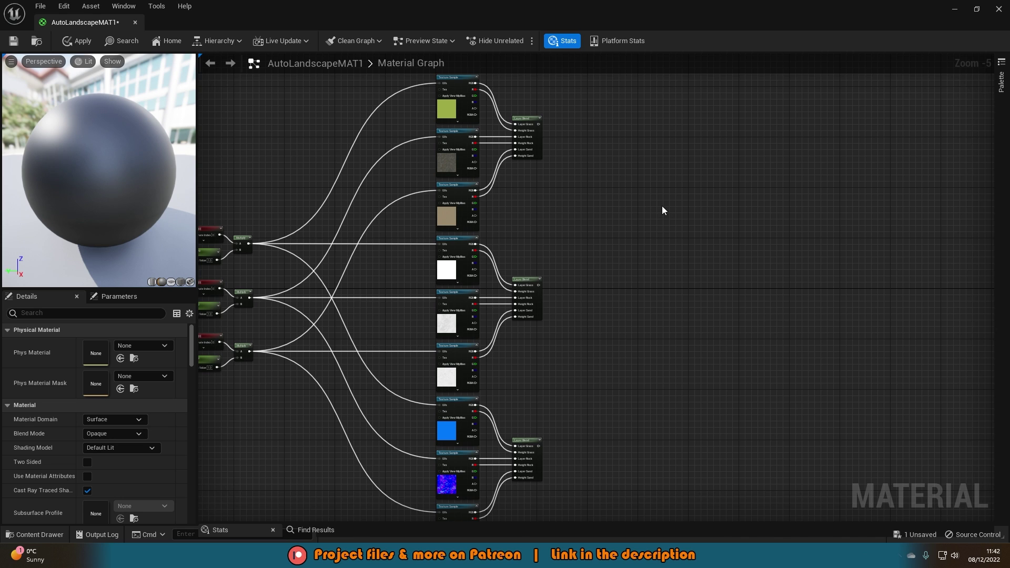
right_click_drag(662, 206, 584, 201)
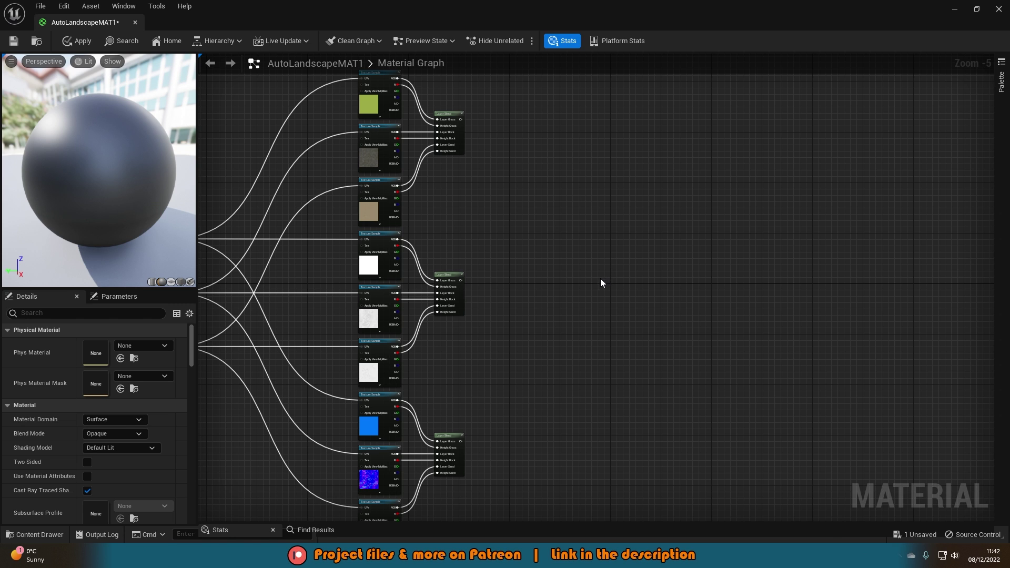
scroll(521, 273, "up", 3)
right_click_drag(481, 274, 691, 205)
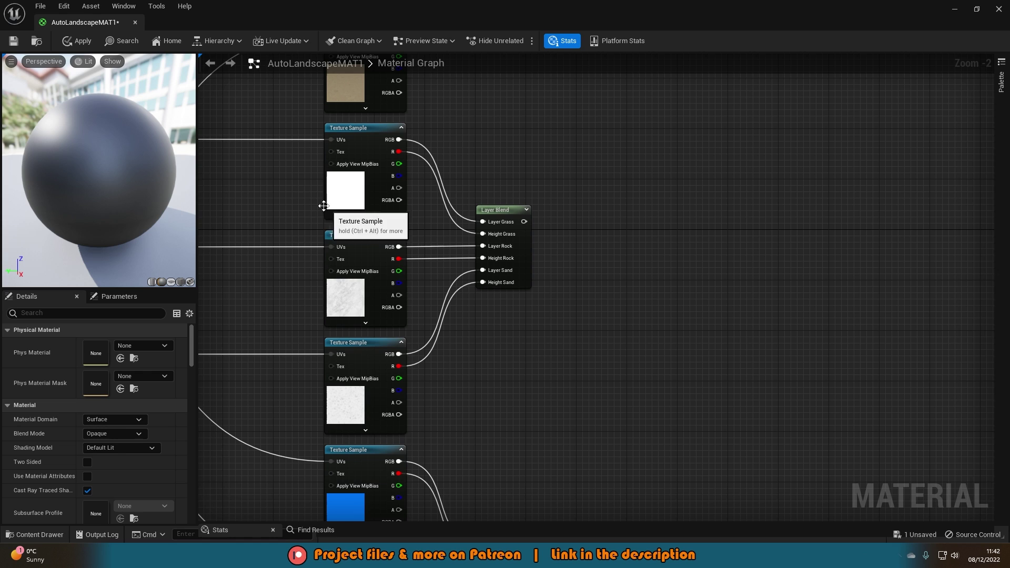
left_click_drag(322, 208, 381, 400)
right_click_drag(881, 219, 633, 279)
key("ctrl+v")
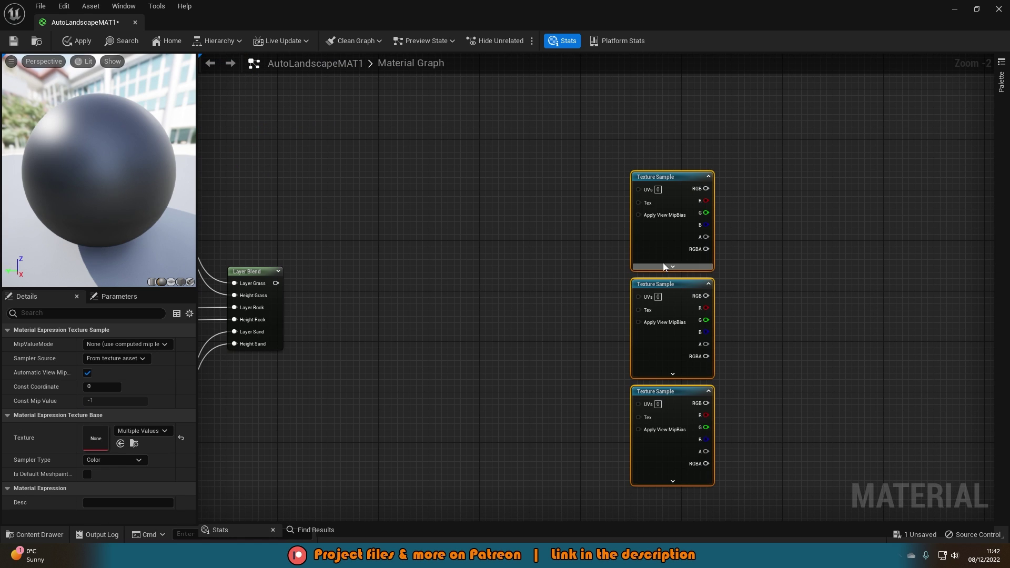
left_click_drag(658, 244, 508, 246)
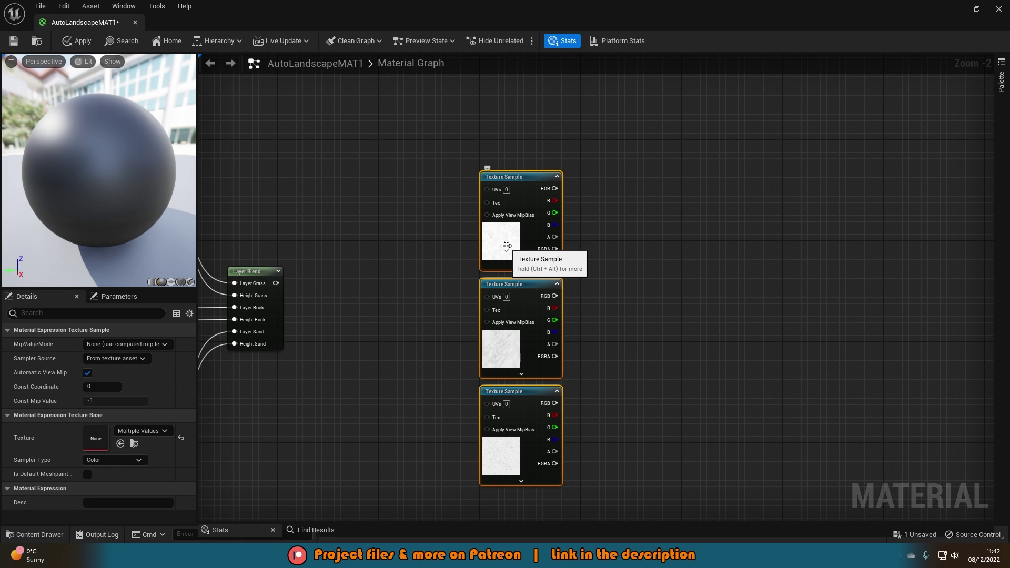
left_click(445, 247)
- Assign the rock color texture to the upper pasted sample and the Rock030 normal texture to the lower one
left_click(517, 252)
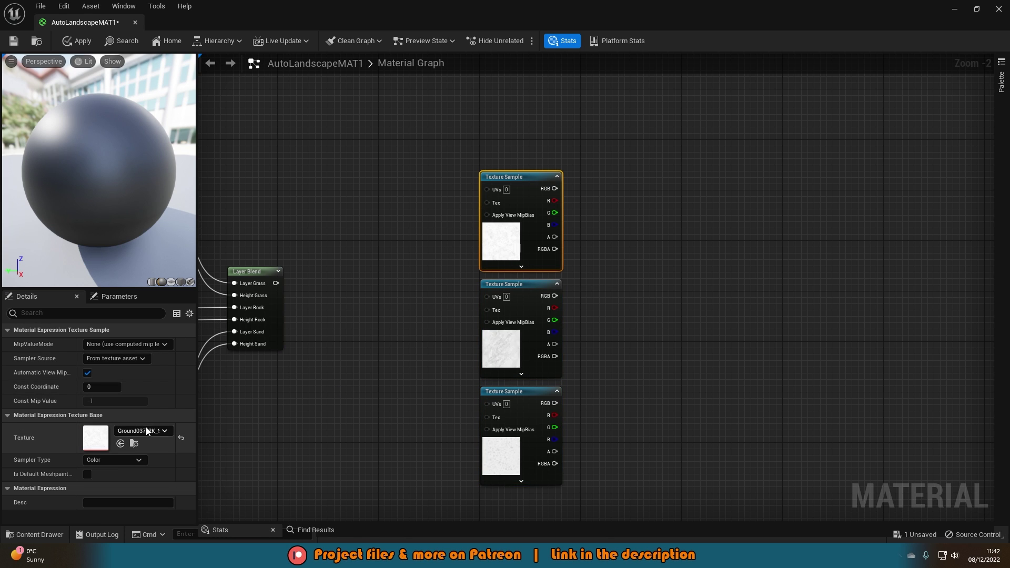
key("ctrl+space")
left_click(702, 416)
left_click(503, 256)
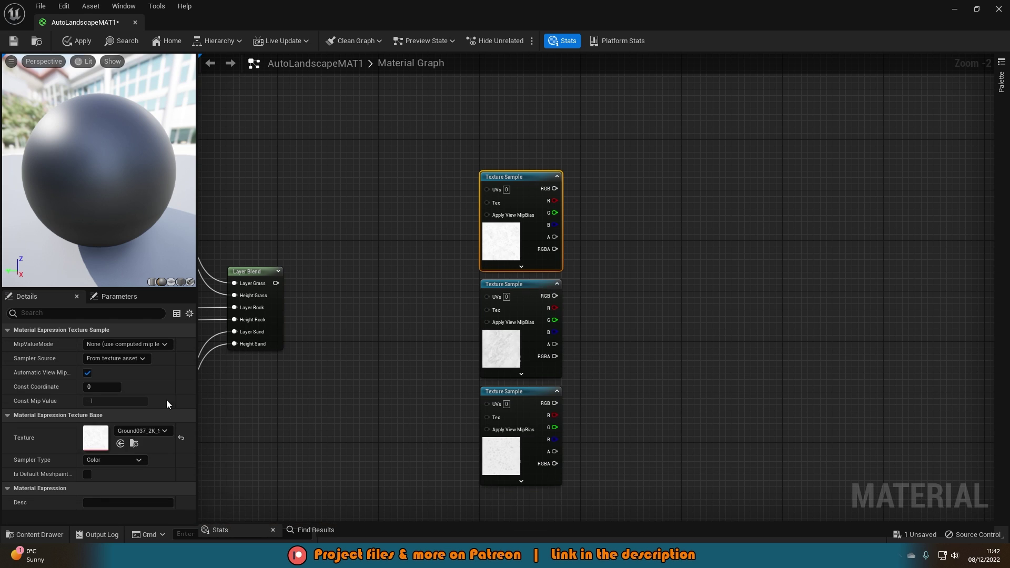
left_click(121, 444)
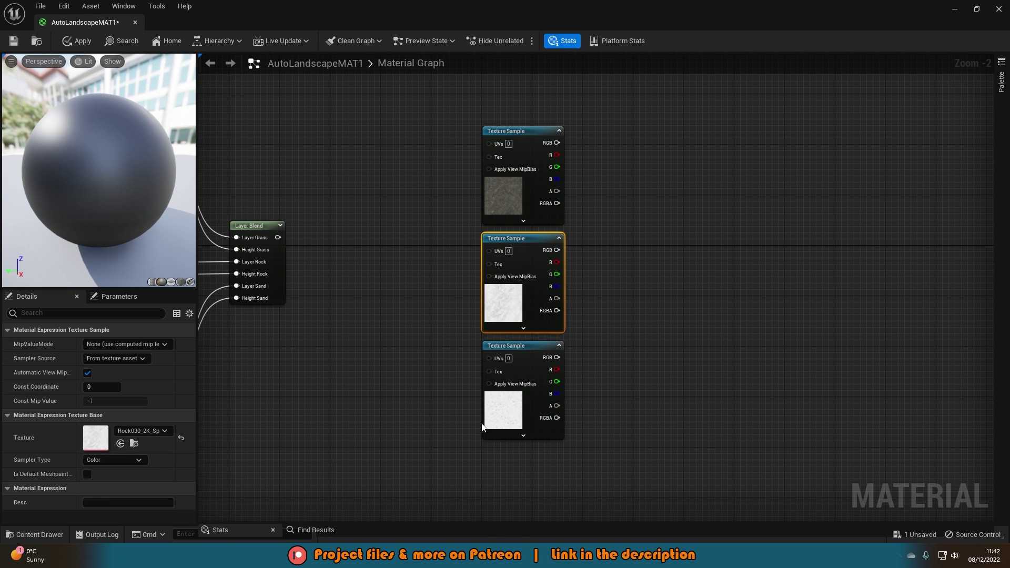
left_click(518, 415)
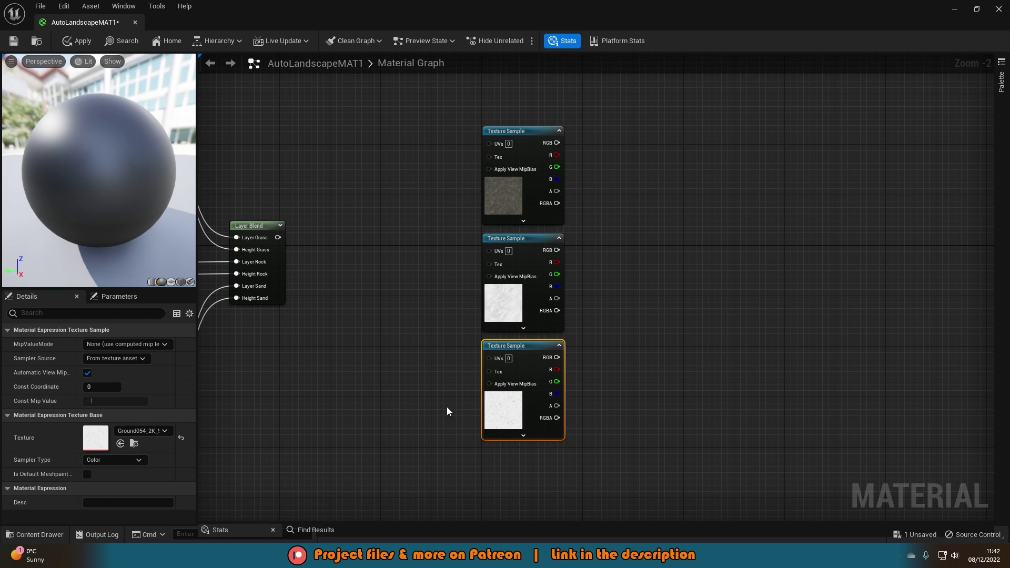
key("ctrl+space")
left_click(744, 416)
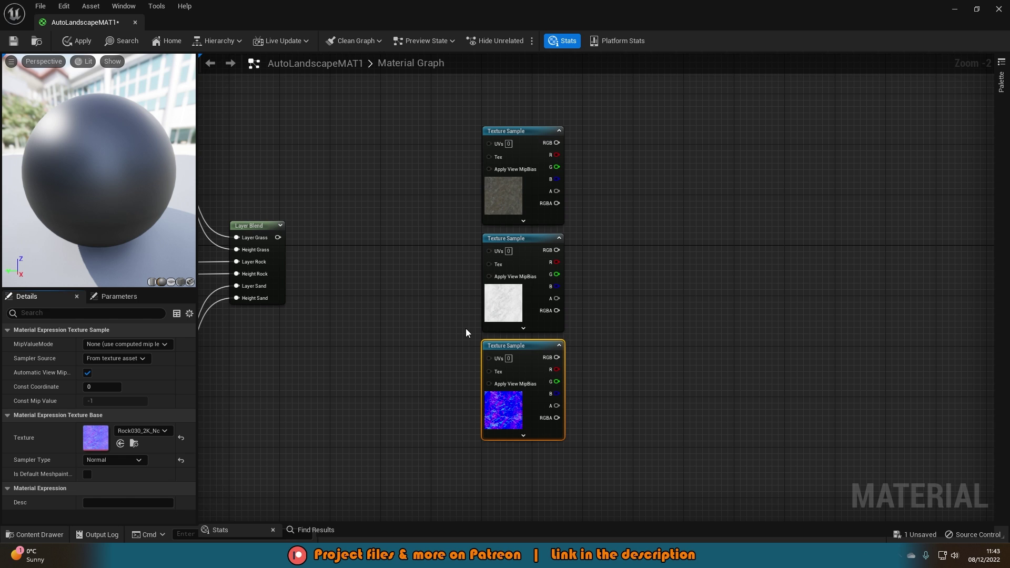
- Move the three new rock texture samples further right to leave room for tiling nodes beside them
left_click_drag(436, 159, 530, 397)
left_click_drag(528, 398, 591, 402)
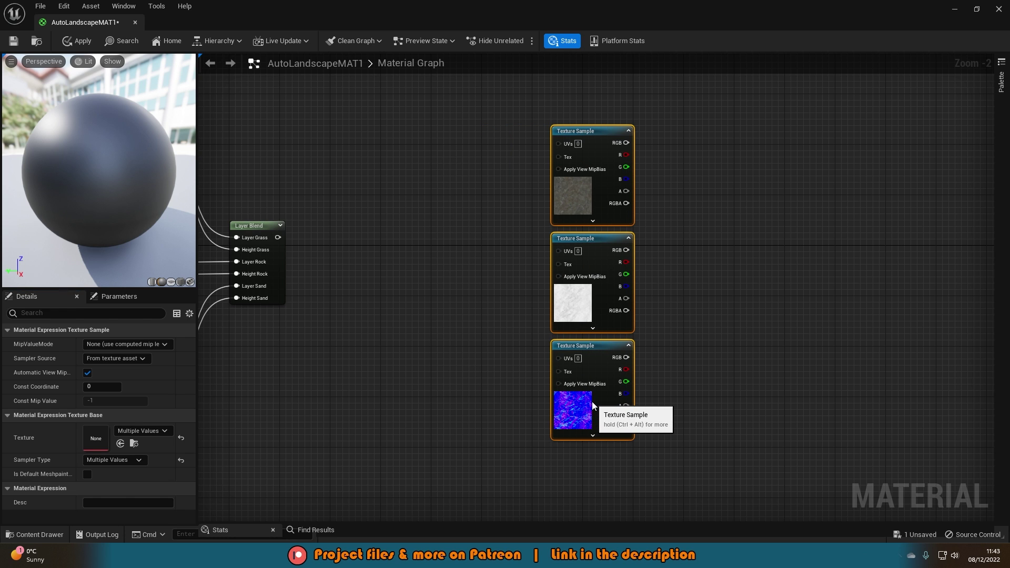
left_click(525, 381)
- Copy the rock TexCoord, Rock Tiling and Multiply nodes and paste them left of the new rock texture samples
right_click_drag(368, 339, 627, 349)
scroll(627, 349, "down", 1)
right_click_drag(295, 421, 791, 444)
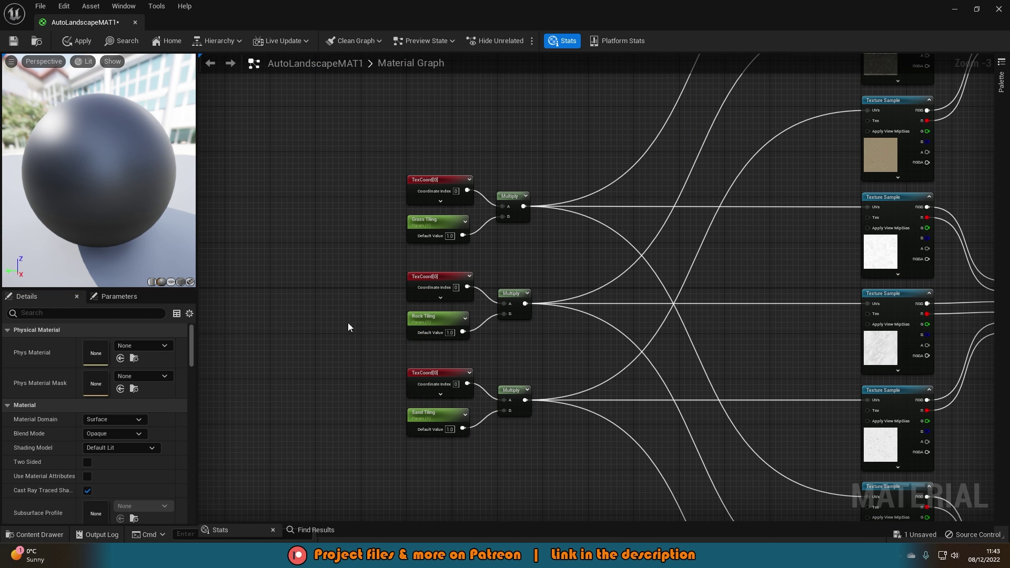
left_click_drag(349, 323, 594, 305)
key("ctrl+c")
right_click_drag(594, 305, 498, 273)
key("ctrl+v")
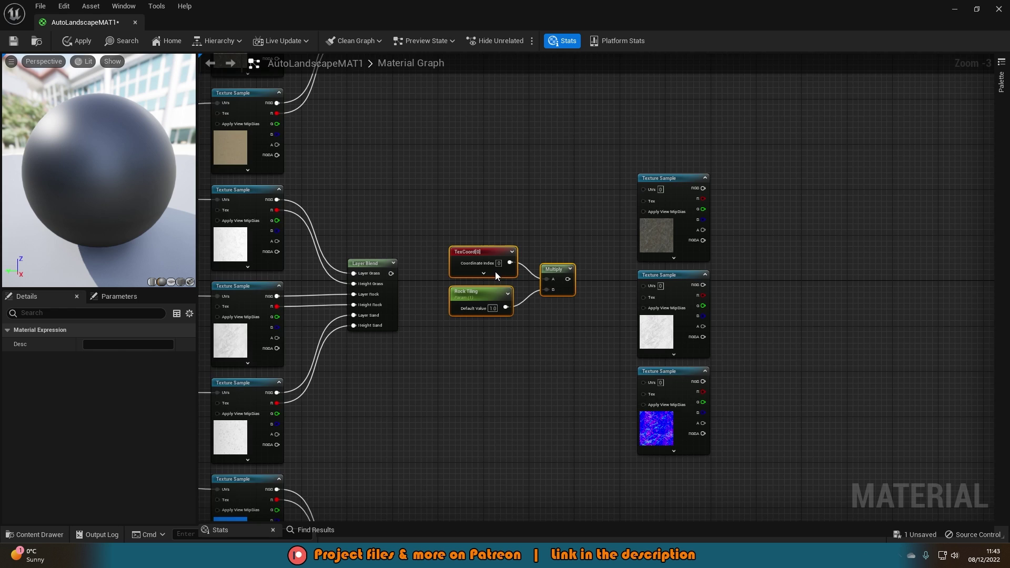
- Rename the copied Rock Tiling parameter to Cliff Tiling
scroll(495, 271, "up", 2)
left_click(471, 301)
double_click(93, 344)
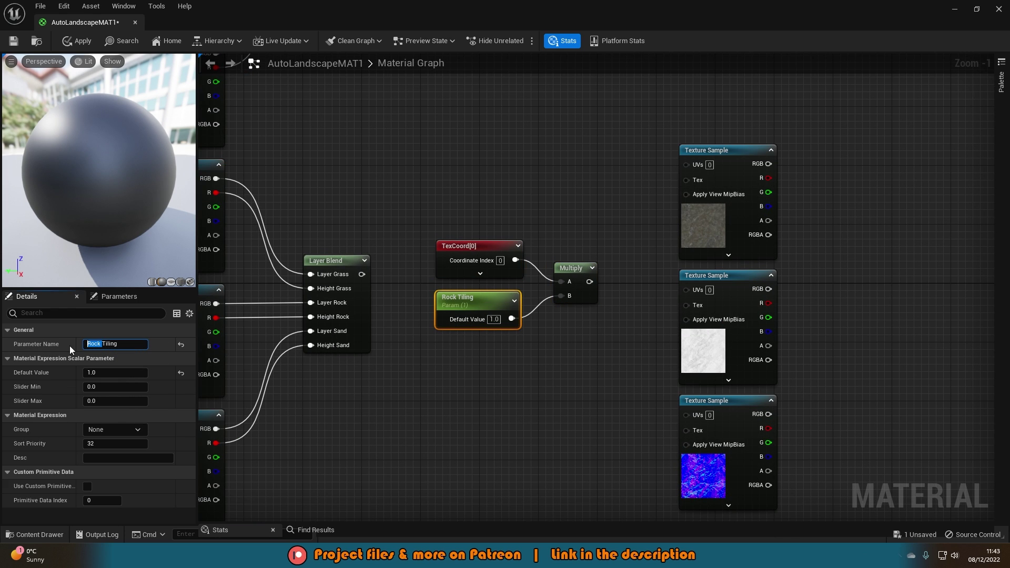
type("Cliff")
key("Return")
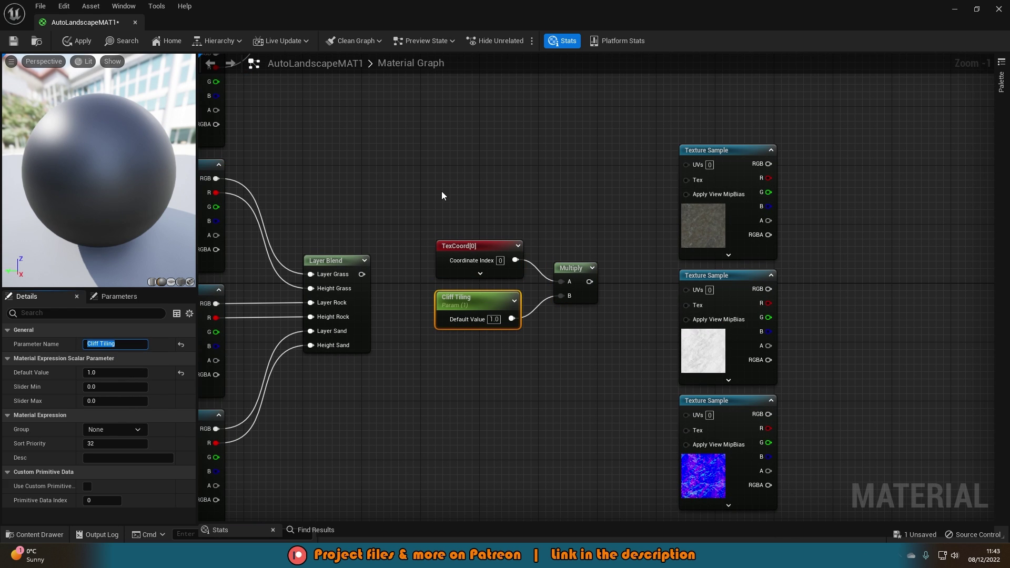
- Connect the Cliff Tiling Multiply output to the UVs of all three new rock texture samples and align the tiling nodes with the middle sample
left_click_drag(590, 281, 687, 164)
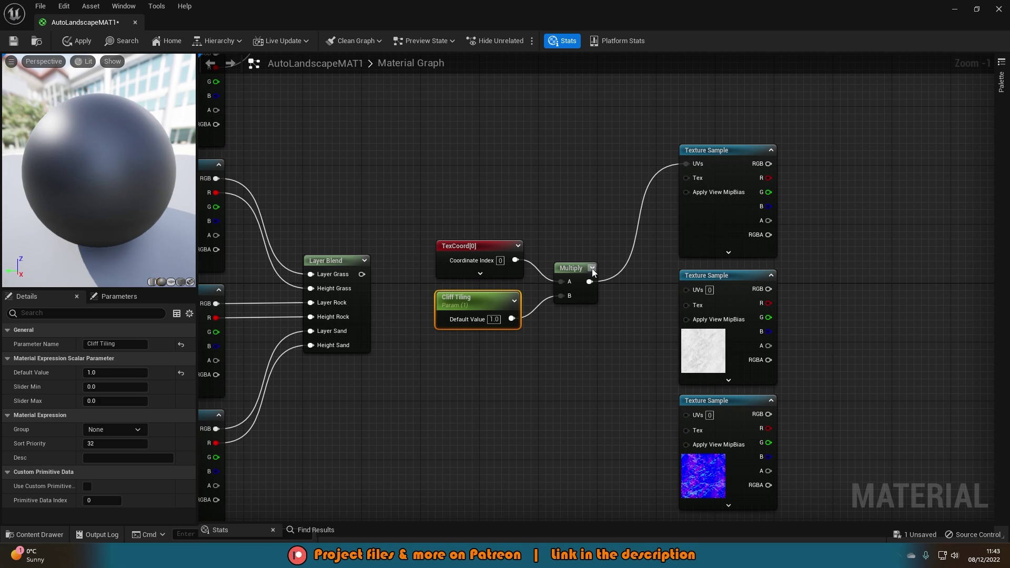
left_click_drag(590, 282, 687, 289)
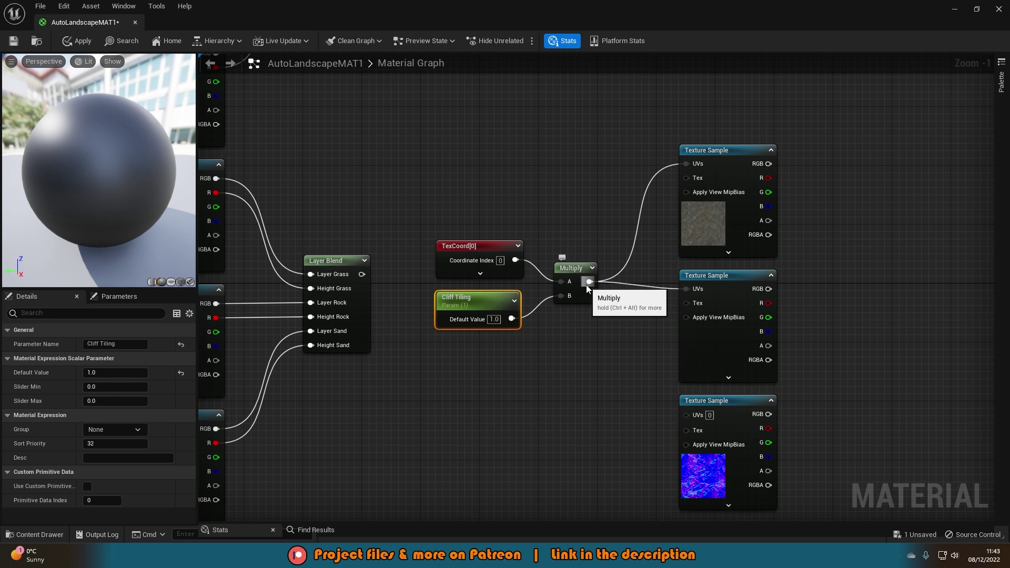
left_click_drag(590, 281, 687, 415)
left_click_drag(464, 387, 555, 252)
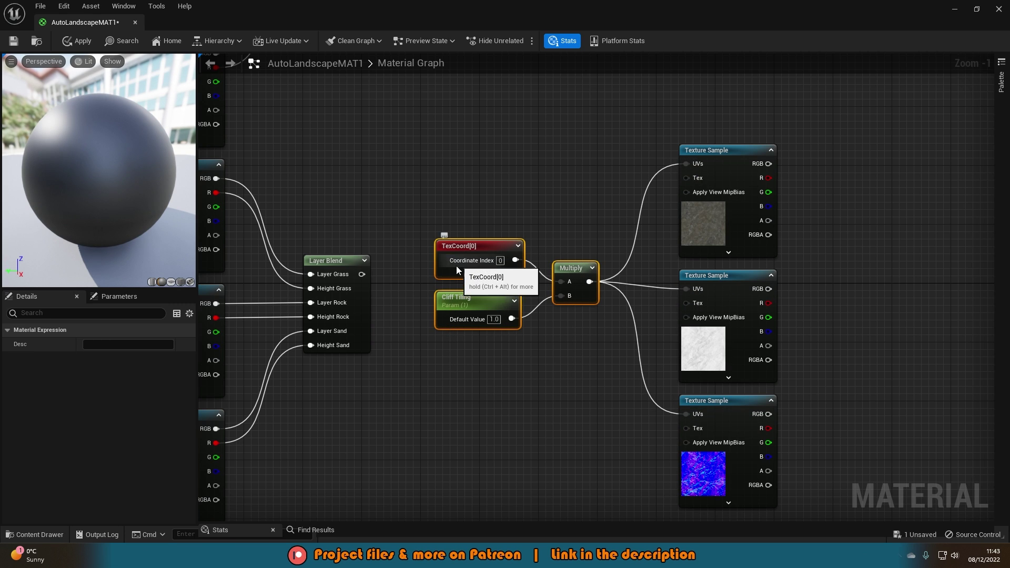
mouse_move(455, 256)
left_mouse_down()
mouse_move(456, 278)
mouse_move(455, 263)
left_mouse_up()
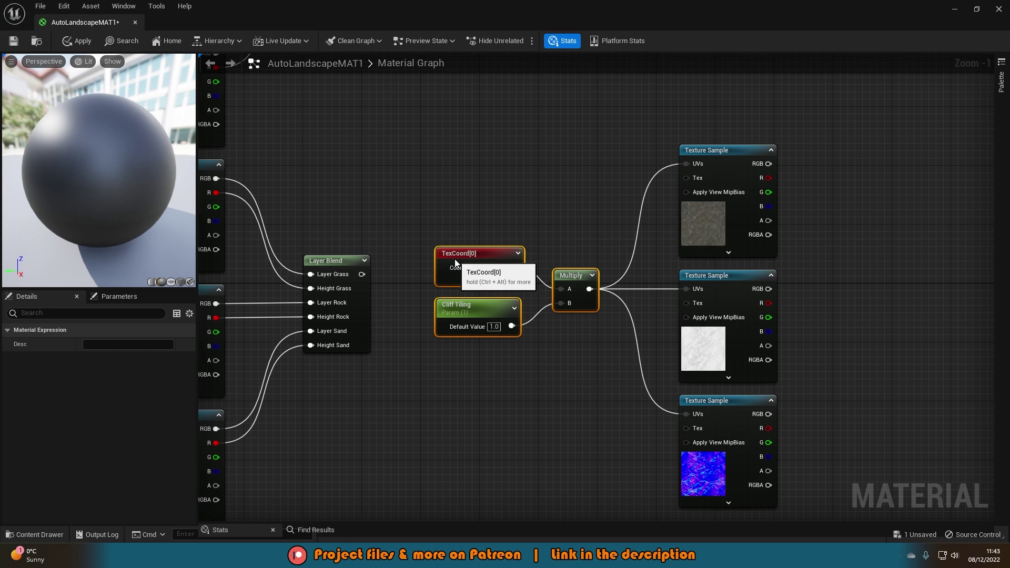
left_click(468, 400)
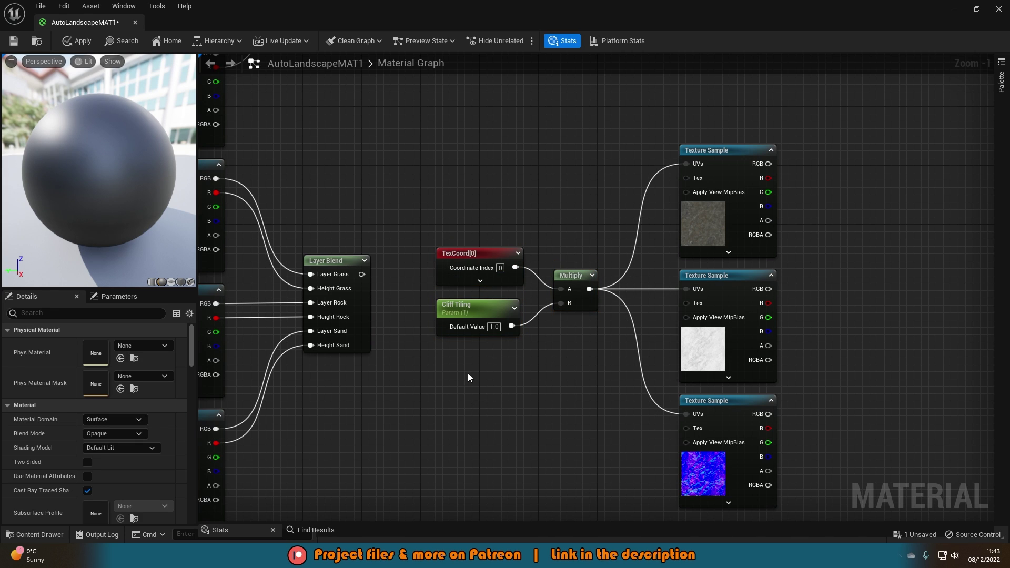
left_click_drag(428, 345, 567, 235)
left_click(548, 260)
- Add three Lerp nodes to the right of the rock texture samples, one beside each sample
right_click_drag(594, 331, 449, 256)
left_click(522, 158)
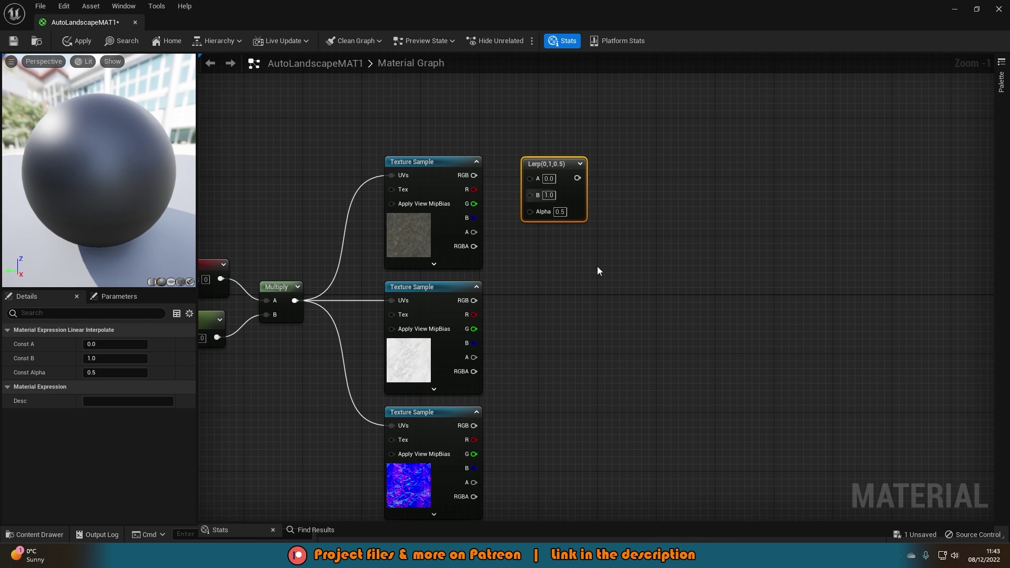
left_click(541, 312)
left_click(568, 450)
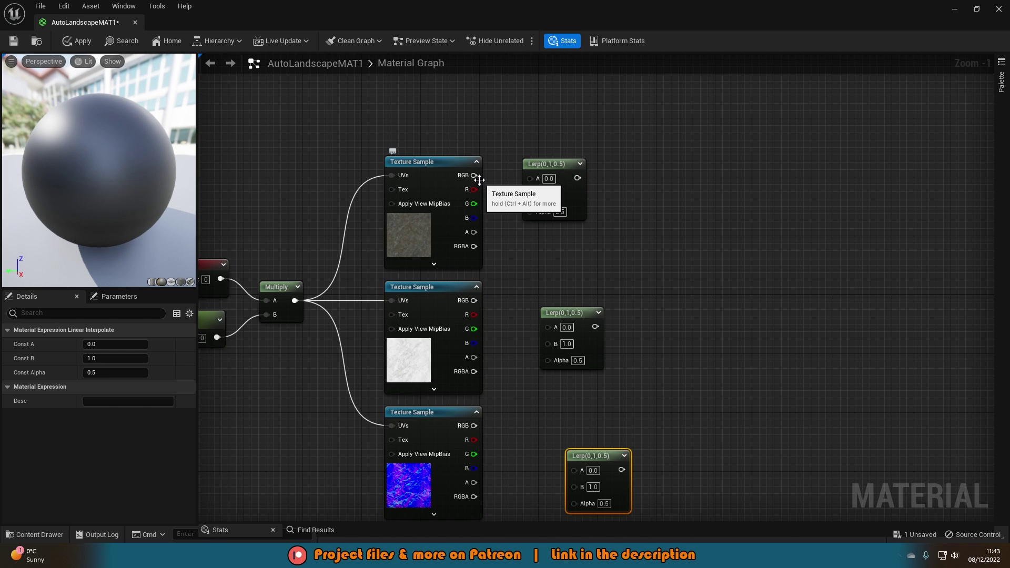
- Connect each rock texture sample's RGB output to the A input of its Lerp and align the Lerp nodes with the samples
left_click_drag(473, 176, 530, 178)
left_click_drag(474, 300, 550, 327)
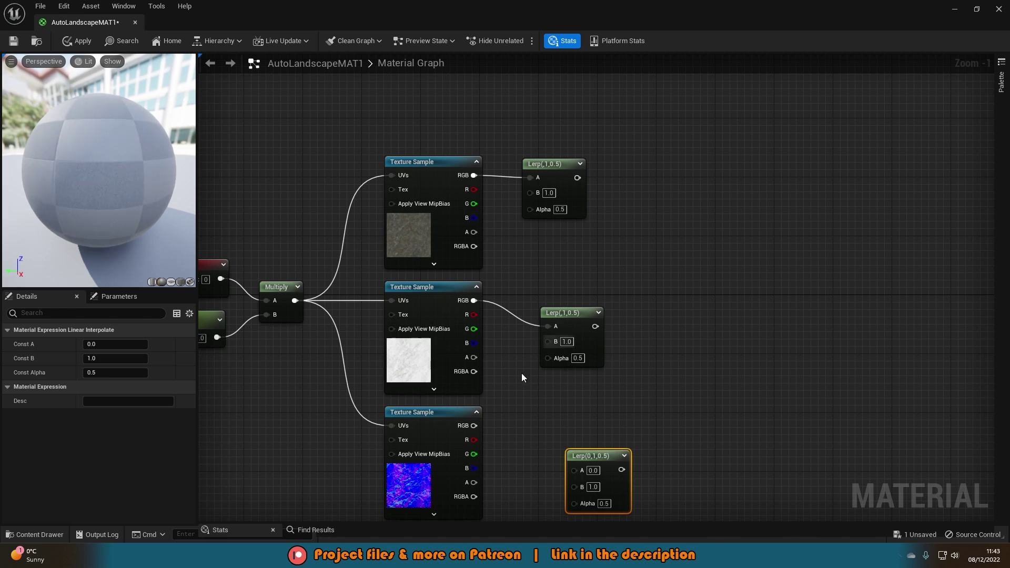
left_click_drag(474, 426, 573, 469)
left_click_drag(565, 318, 564, 293)
left_click_drag(545, 166, 561, 163)
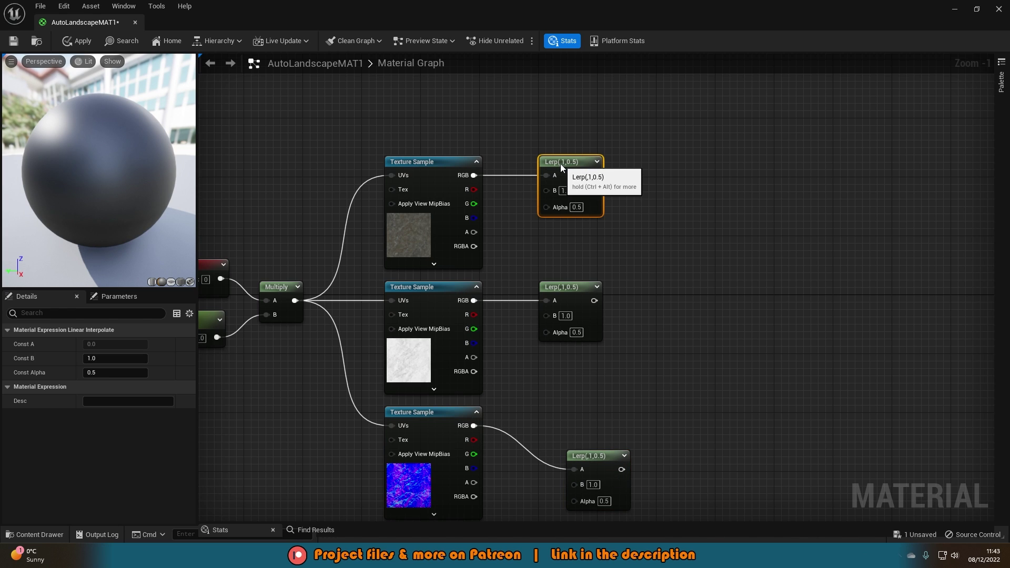
left_click_drag(598, 464, 570, 425)
left_click(564, 390)
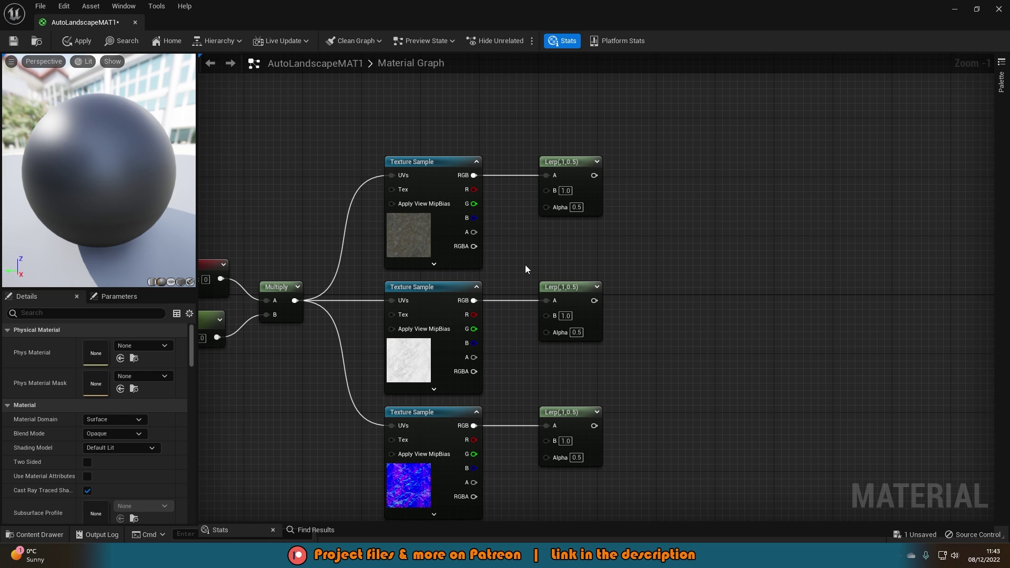
- Connect the color, specular and normal Layer Blend outputs to the B inputs of the upper, middle and lower Lerp nodes respectively
left_click(425, 235)
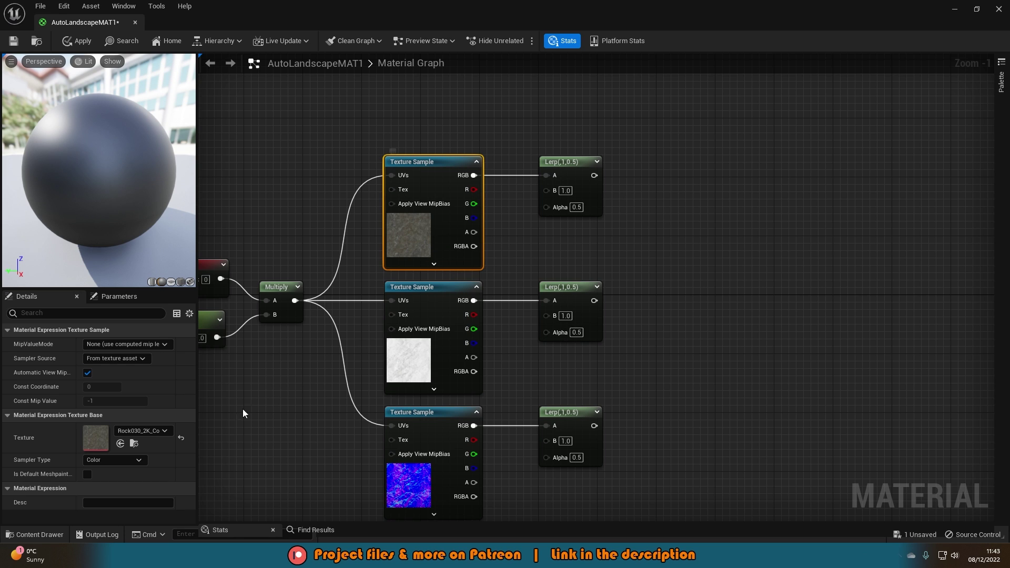
right_click_drag(402, 239, 453, 311)
left_click(533, 262)
right_click_drag(304, 187, 491, 279)
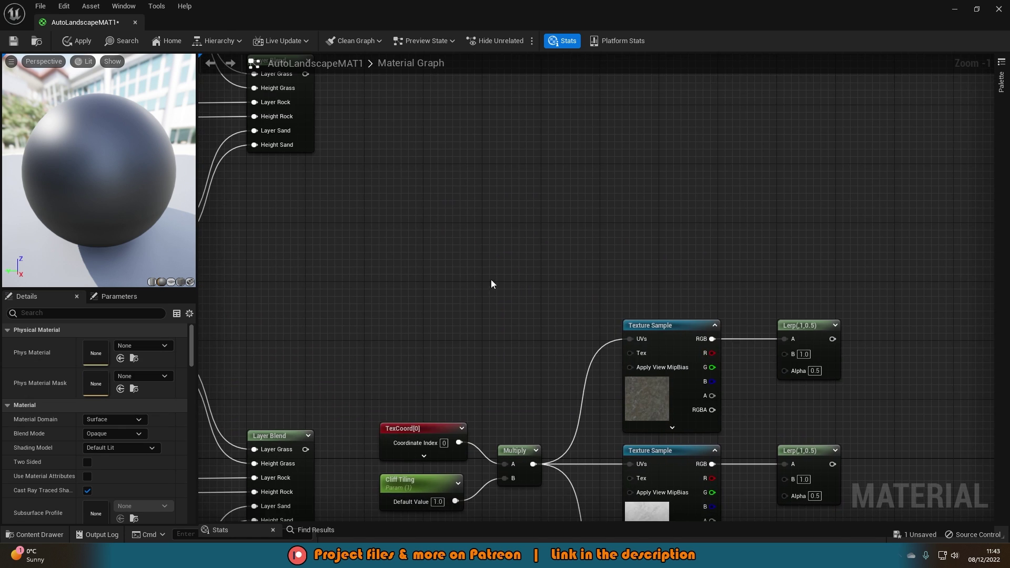
scroll(491, 280, "down", 1)
left_click_drag(334, 104, 745, 344)
right_click_drag(241, 79, 403, 189)
right_click_drag(670, 320, 493, 214)
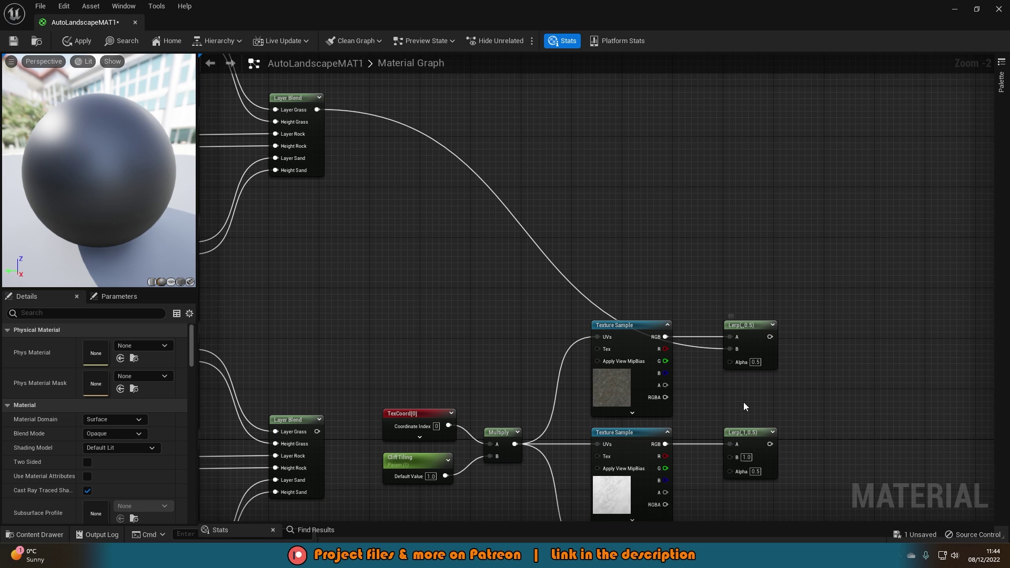
right_click_drag(743, 402, 725, 197)
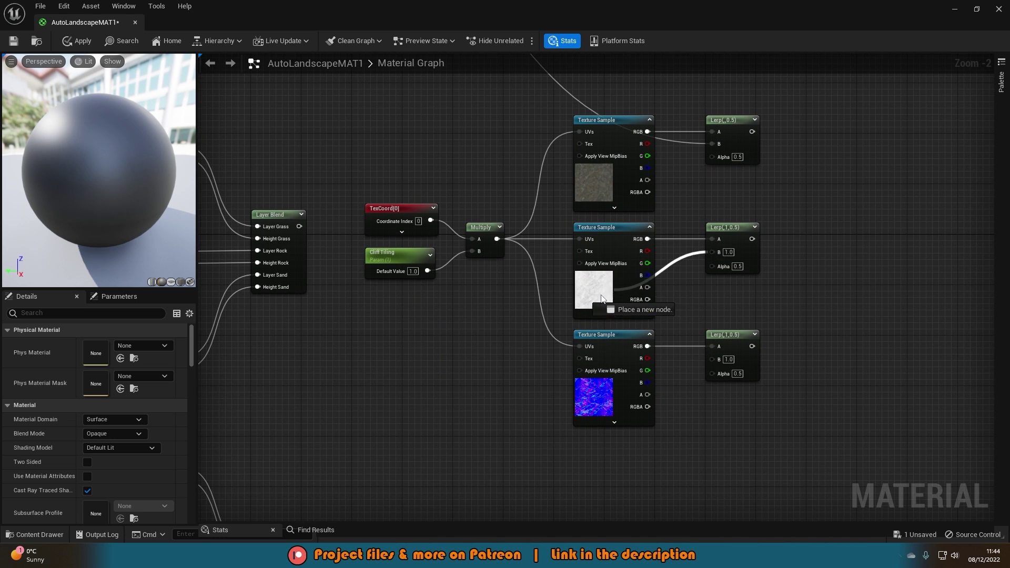
left_click_drag(715, 253, 301, 228)
right_click_drag(528, 277, 623, 167)
left_click_drag(809, 250, 395, 441)
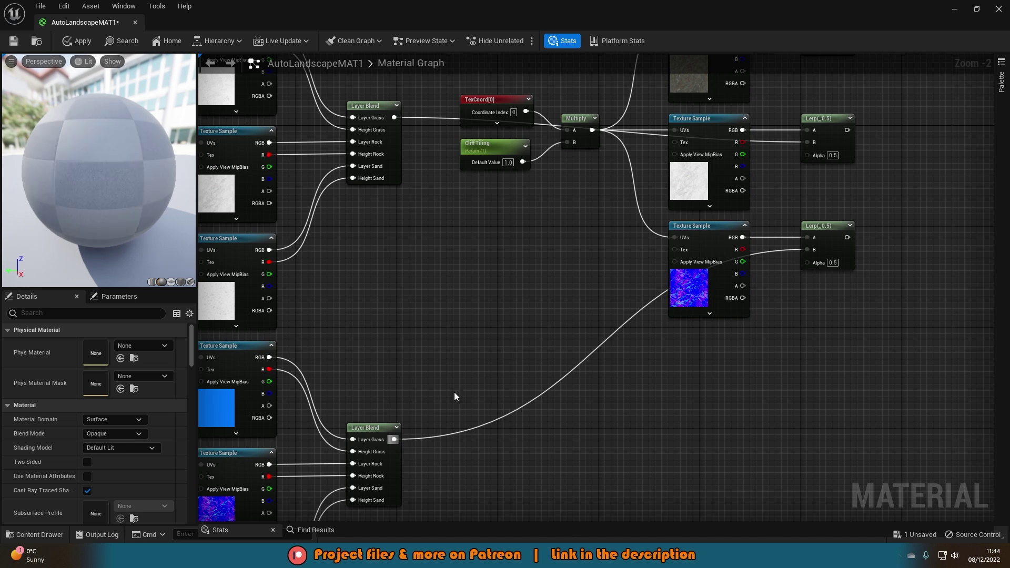
scroll(526, 285, "down", 4)
scroll(524, 254, "up", 2)
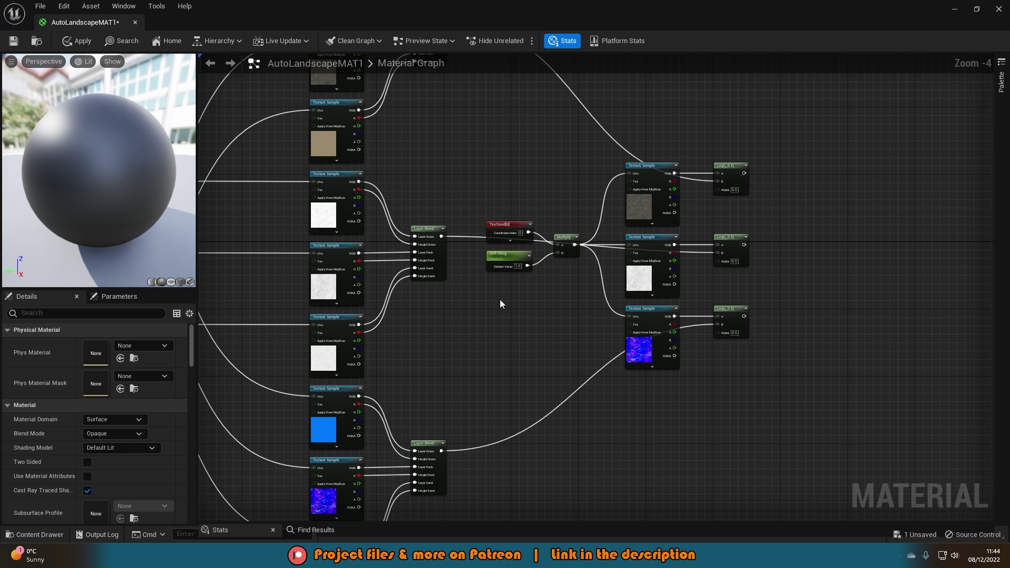
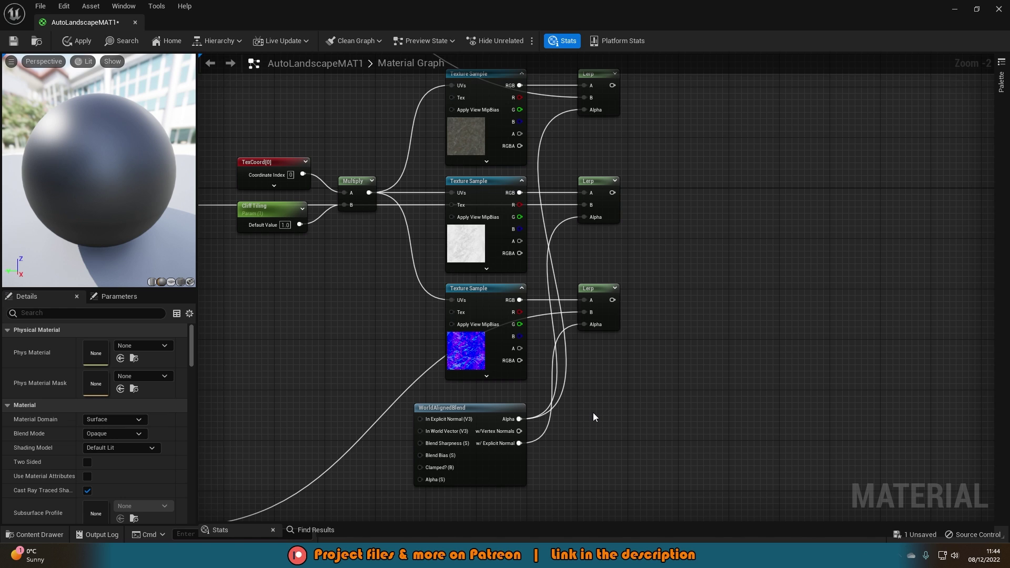
- Add a scalar parameter named Blend Sharpness and connect it to the Blend Sharpness input of the WorldAlignedBlend node
right_click_drag(592, 413, 658, 379)
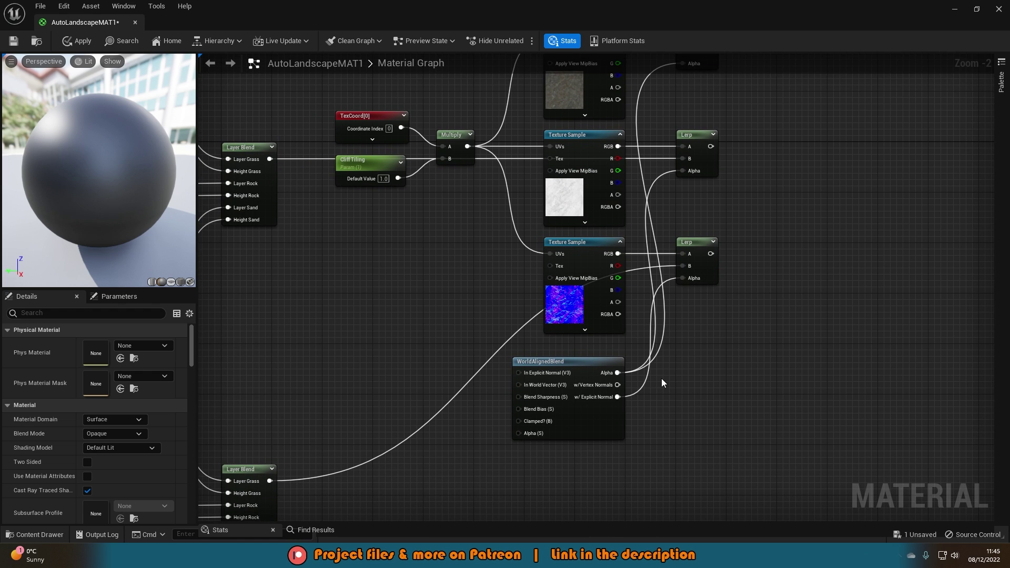
right_click_drag(599, 393, 667, 346)
scroll(586, 341, "up", 2)
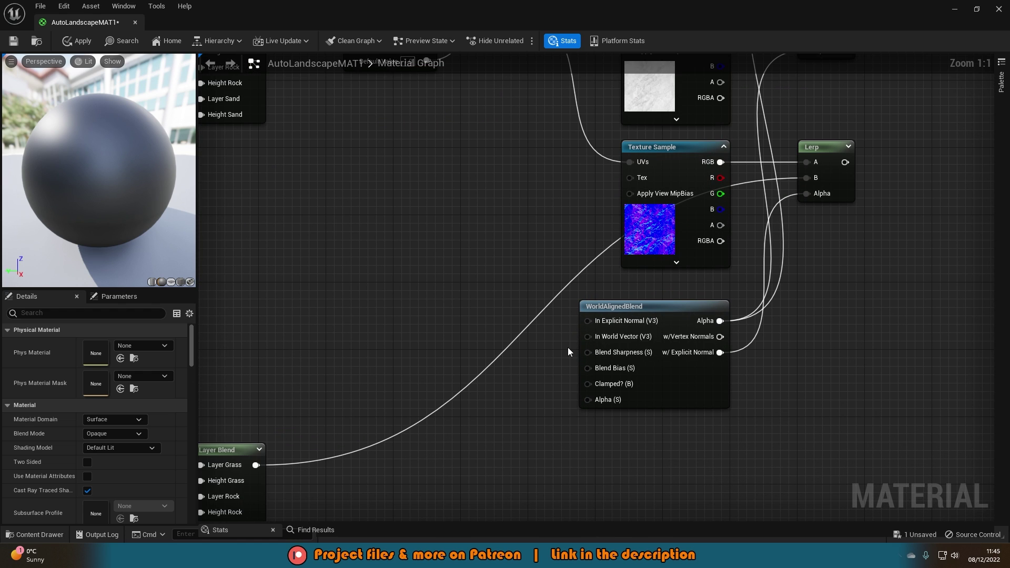
left_click(453, 318)
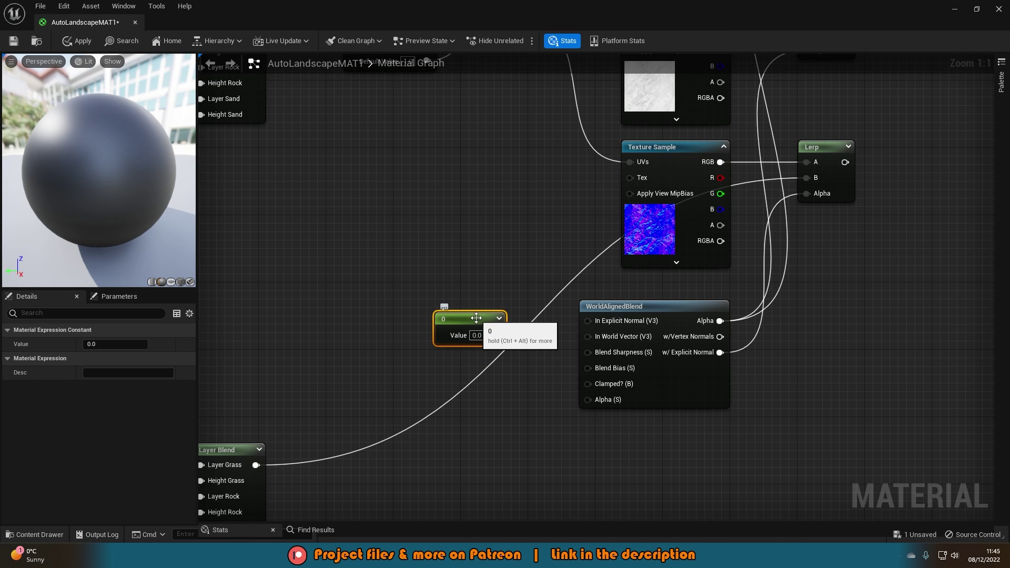
key("Delete")
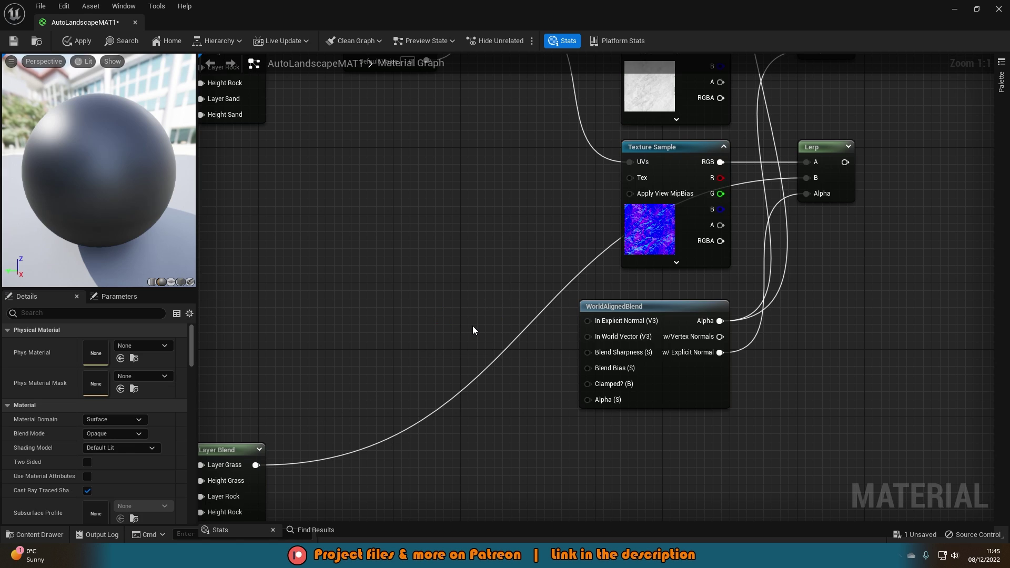
left_click(450, 317)
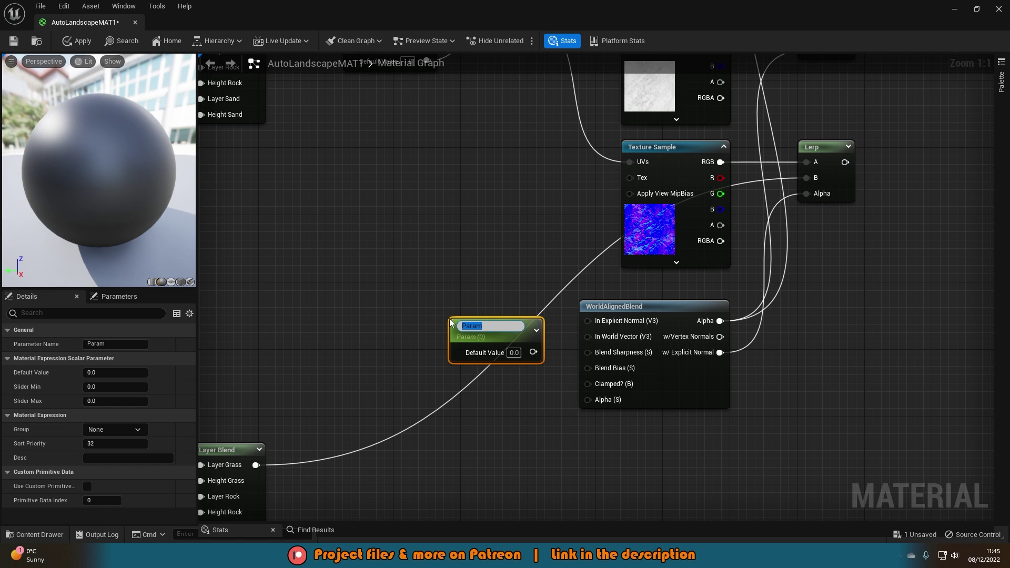
type("Blend Sharpness")
key("Return")
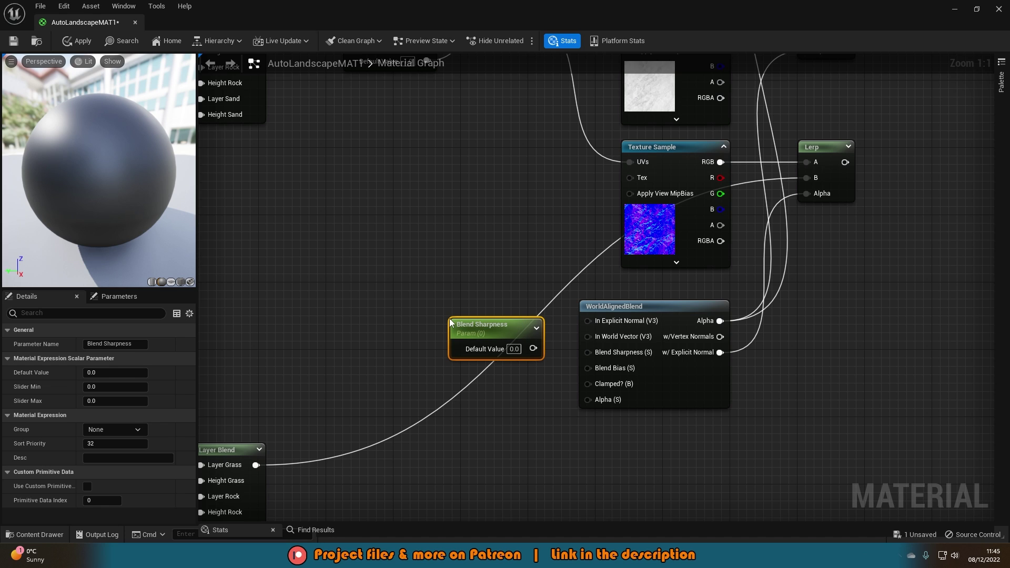
left_click_drag(533, 349, 607, 353)
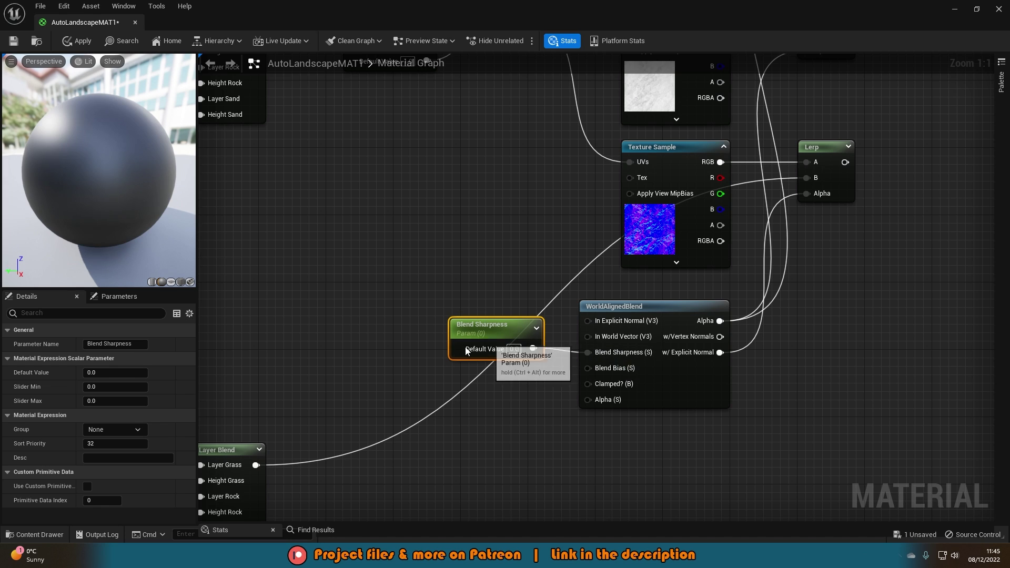
- Set the Blend Sharpness parameter's default value to 1 and shift its node slightly up and left
left_click(115, 372)
type("1")
key("Return")
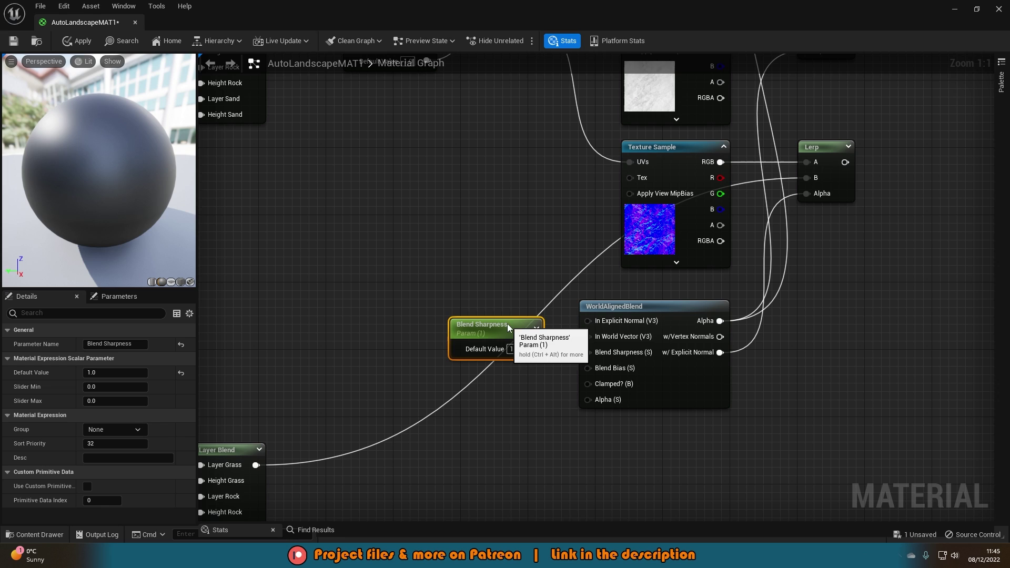
left_click_drag(507, 324, 502, 322)
- Add a scalar parameter named Blend Bias and connect it to the Blend Bias input of the WorldAlignedBlend node
left_click(445, 384)
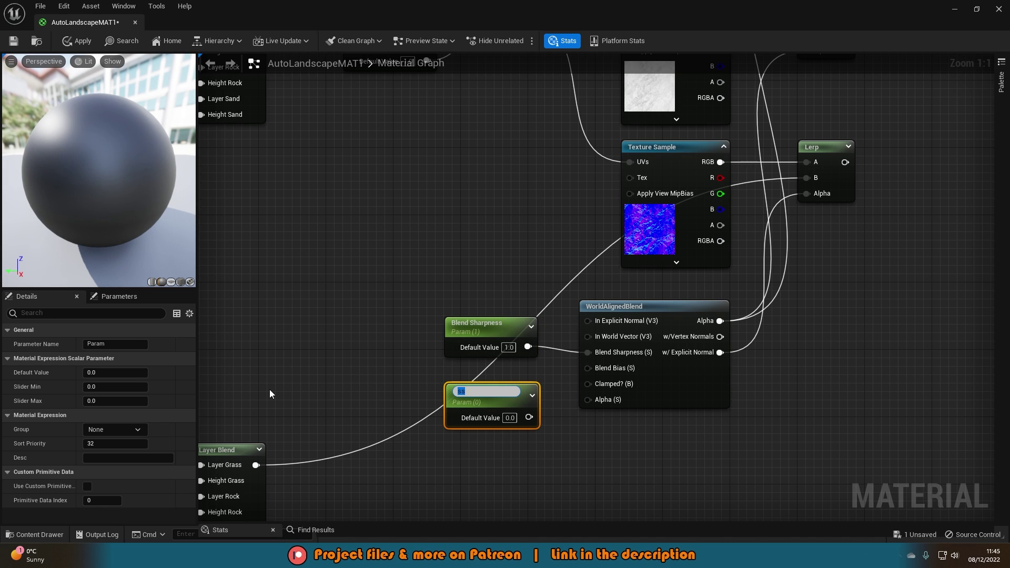
type("Blend Baias")
key("Return")
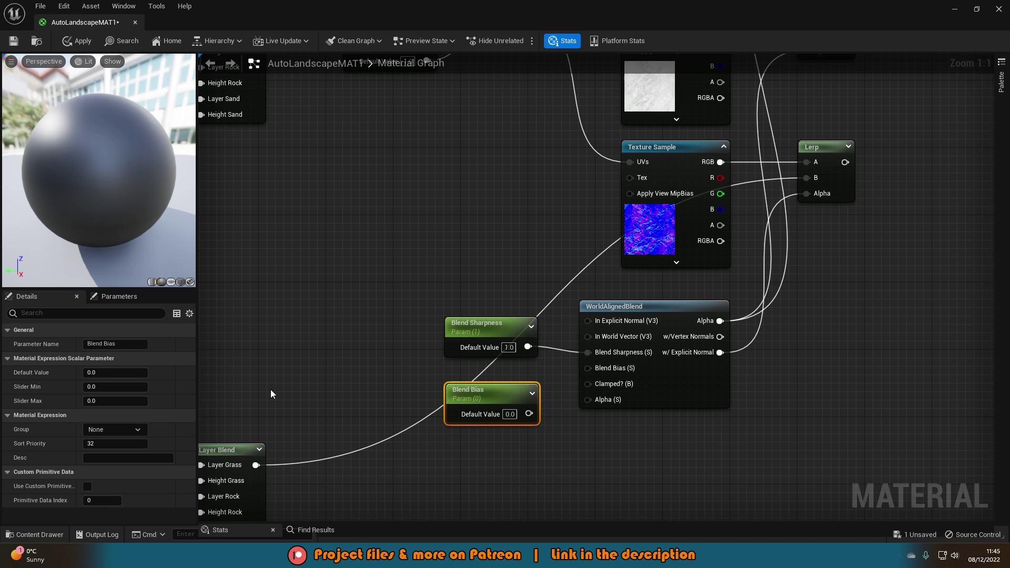
left_click_drag(528, 414, 588, 369)
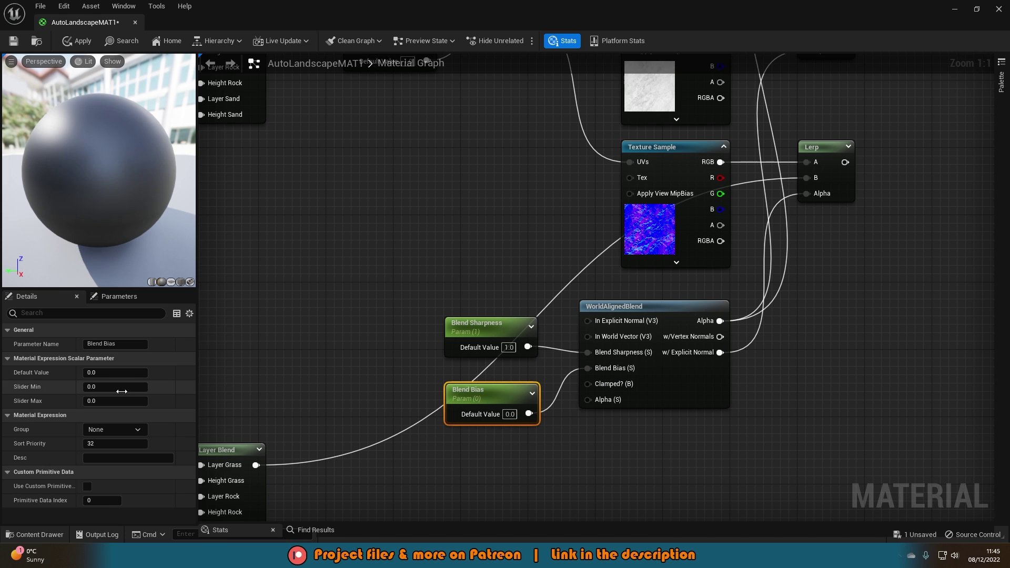
- Set the Blend Bias parameter's Slider Min to -2.2 and place its node directly under Blend Sharpness
left_click(105, 387)
type("-2.2")
key("Return")
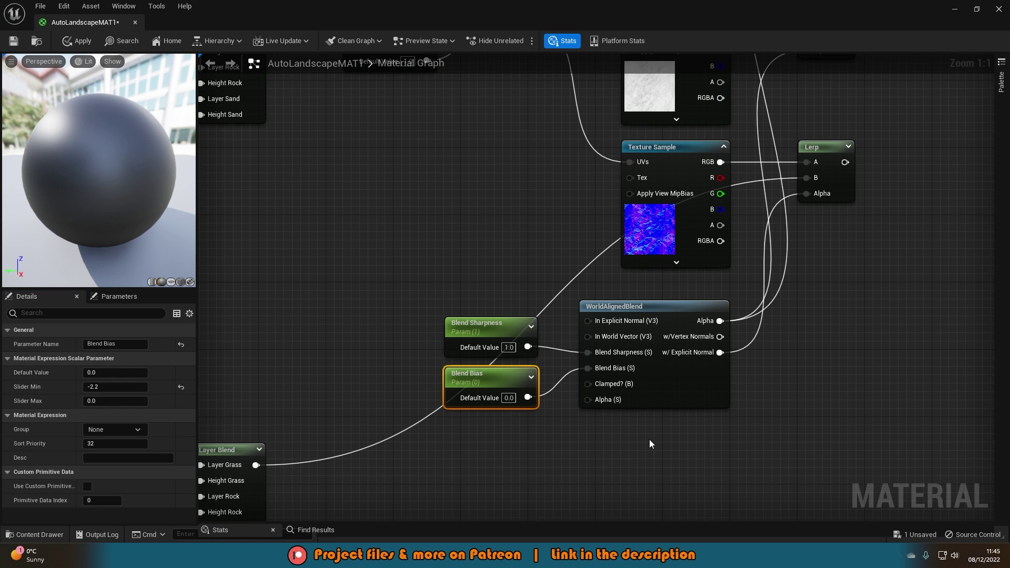
left_click(649, 444)
scroll(563, 382, "down", 3)
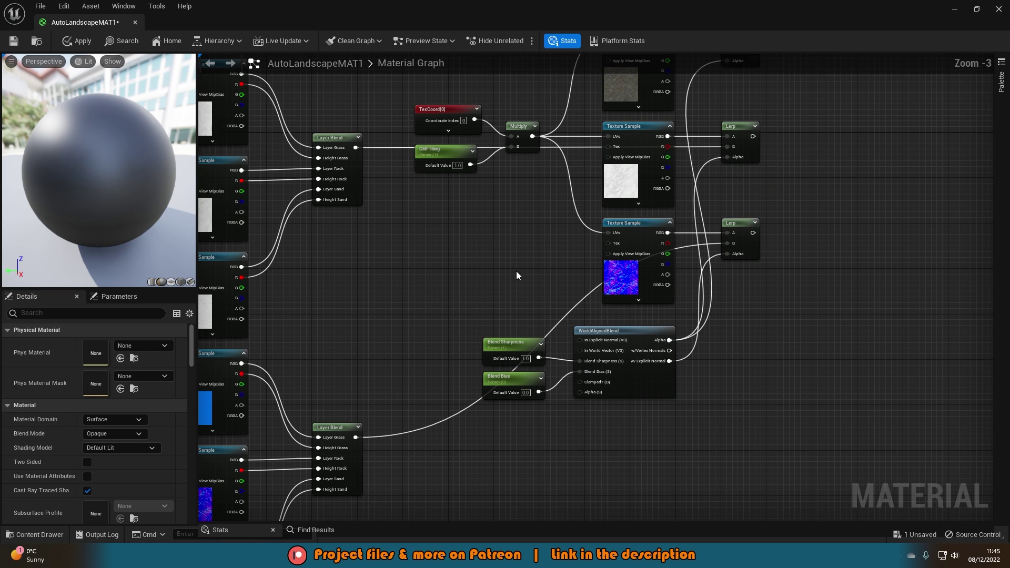
right_click_drag(517, 270, 419, 333)
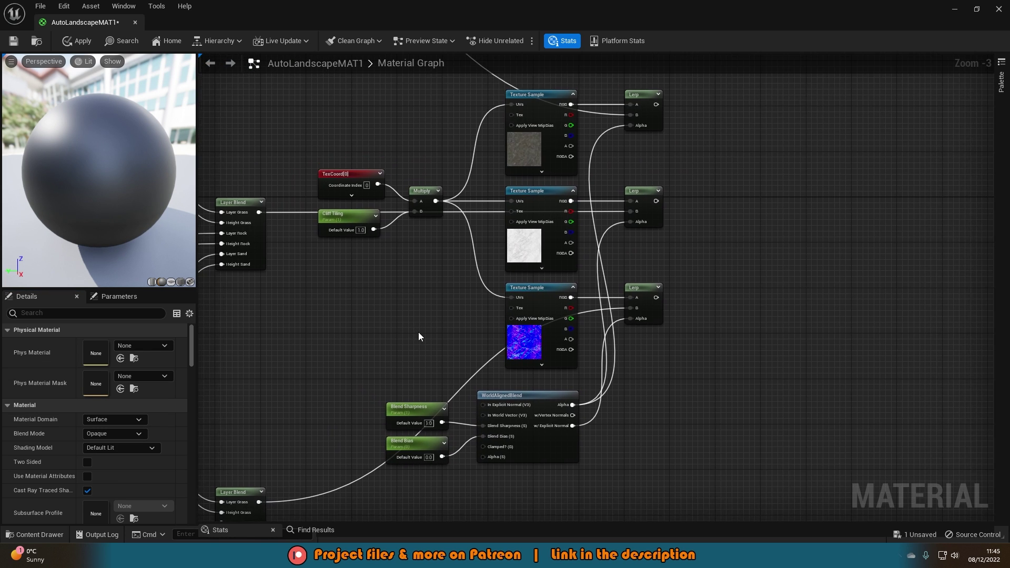
scroll(418, 337, "down", 2)
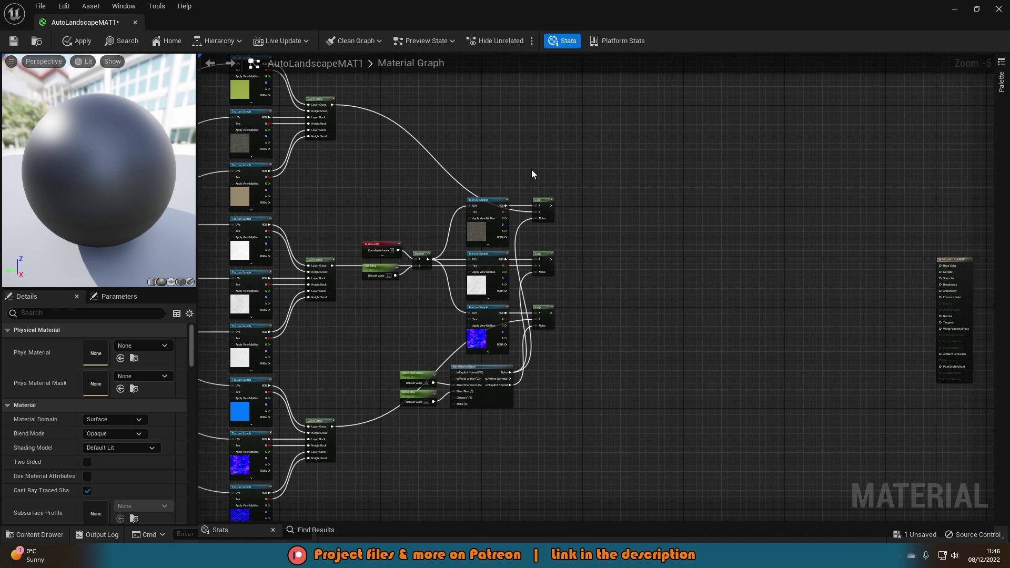
scroll(693, 232, "up", 3)
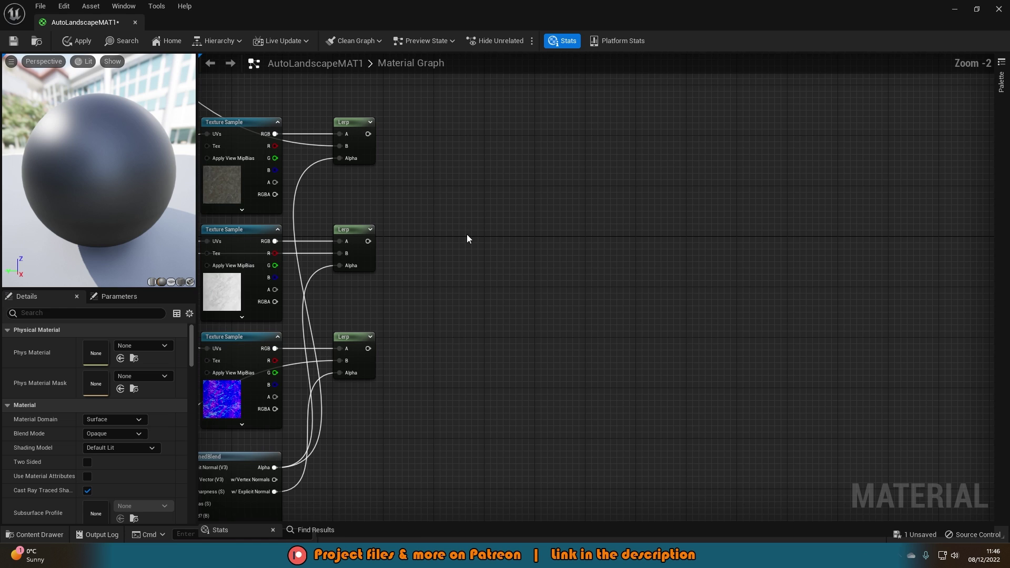
- Add a Multiply node beside the middle specular Lerp and connect the Lerp's output to the Multiply's A input
left_click(266, 309)
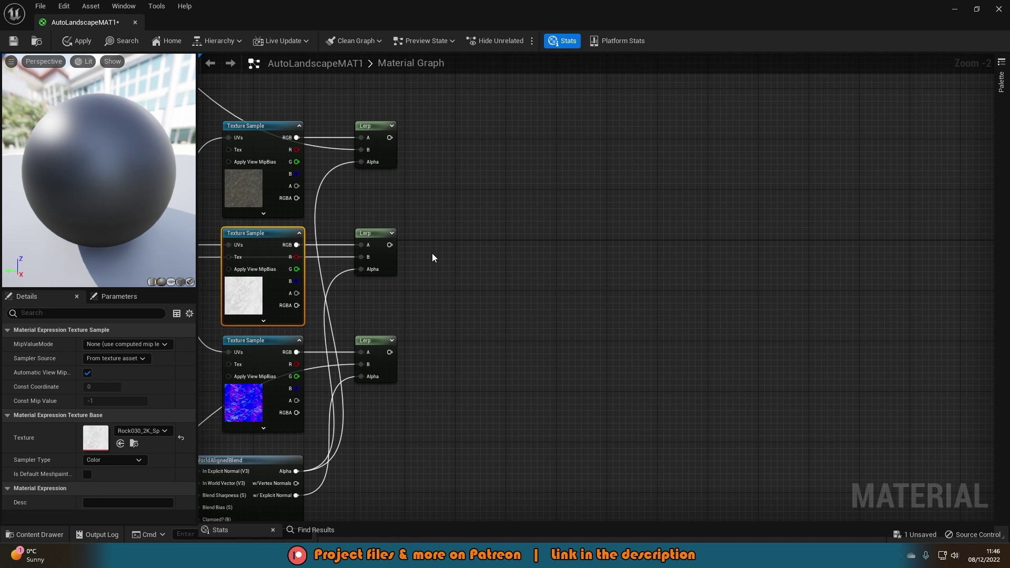
left_click(491, 262)
scroll(490, 262, "up", 2)
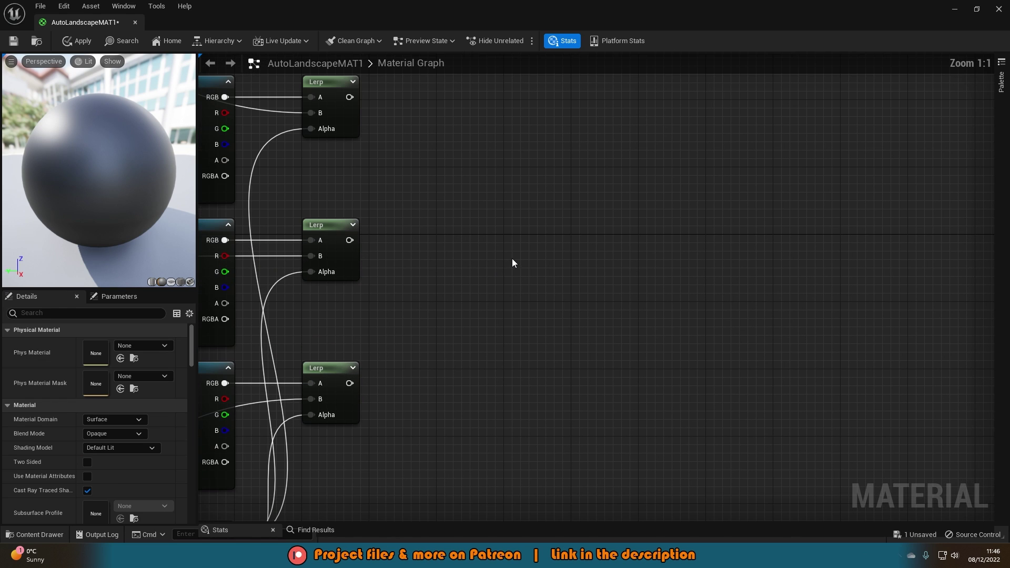
left_click(483, 225)
left_click_drag(350, 239, 491, 246)
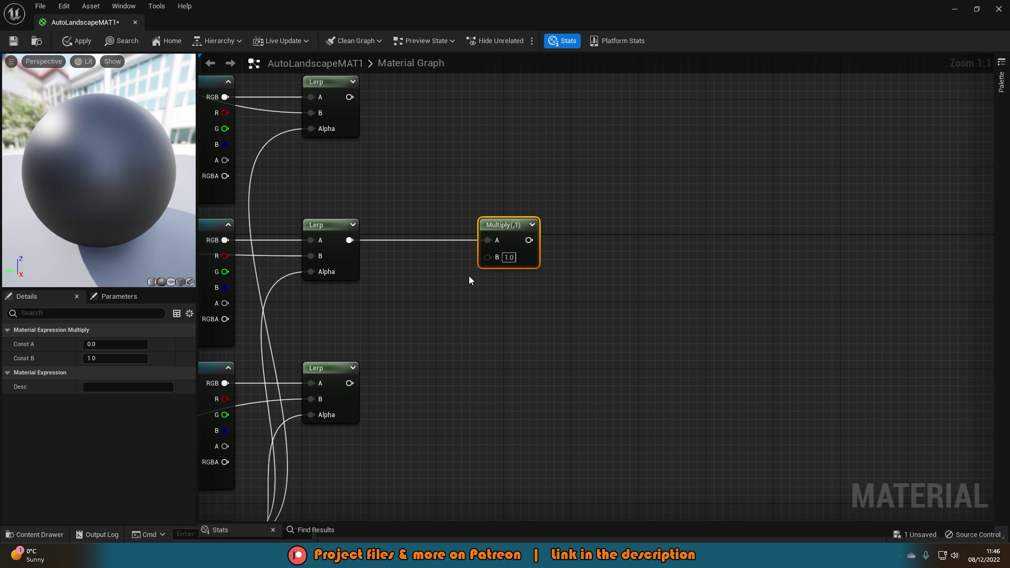
- Add a scalar parameter named Specular Amount, connect it to the Multiply's B input and nudge both nodes slightly right
left_click(404, 297)
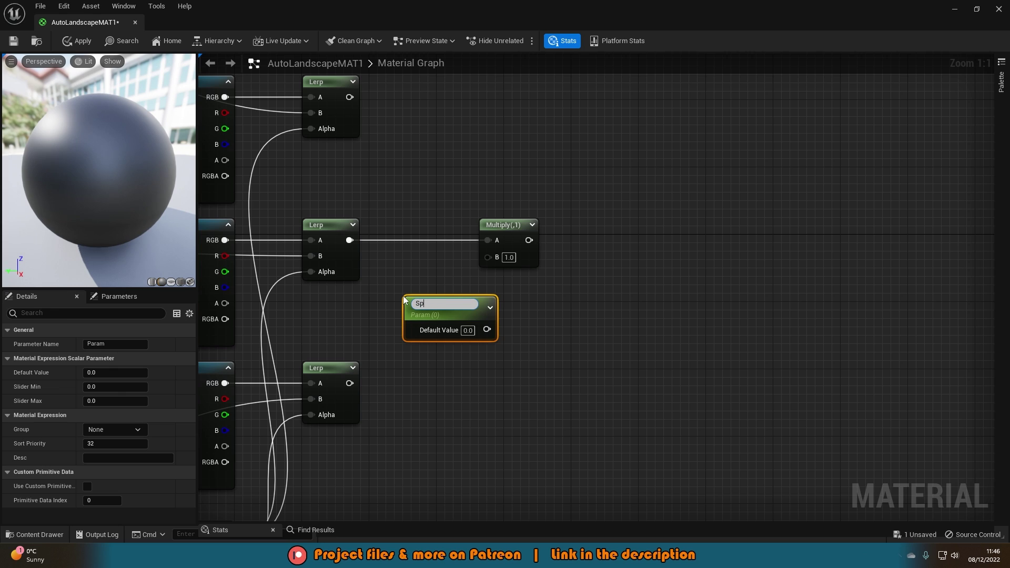
type("Specular Amount")
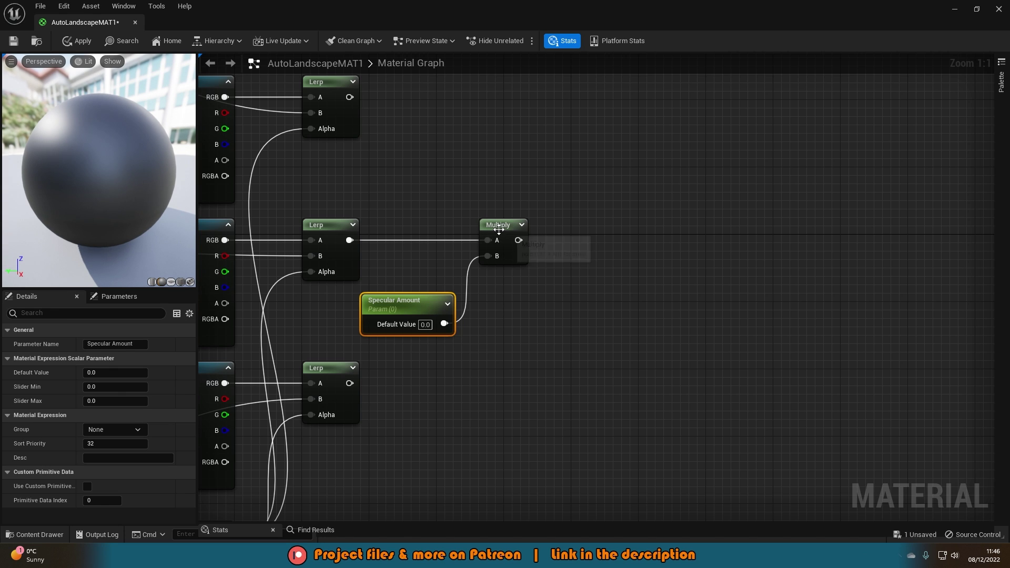
left_click_drag(497, 226, 513, 226)
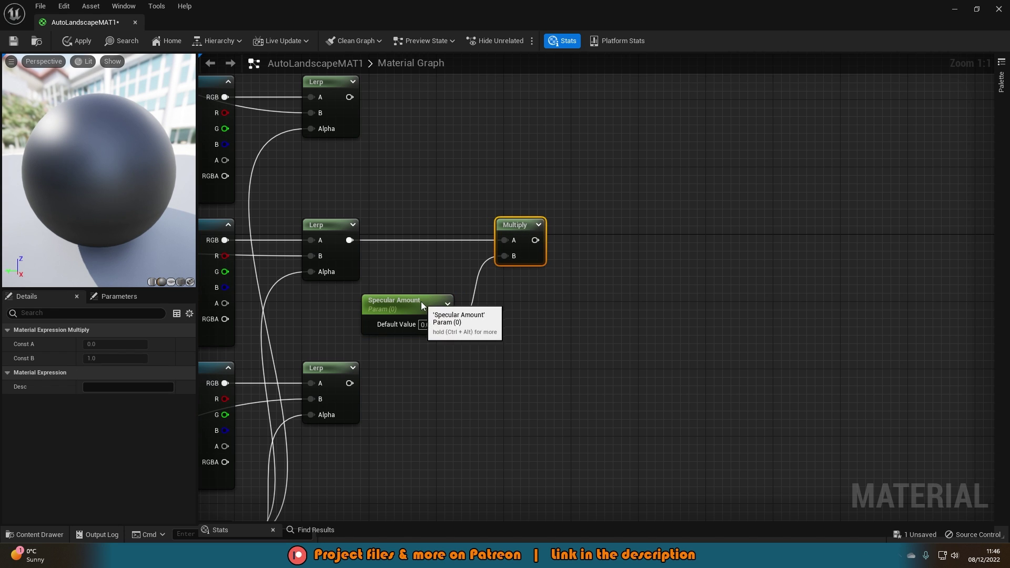
left_click_drag(421, 301, 429, 301)
- Set the Specular Amount parameter's default value to 1
left_click(119, 388)
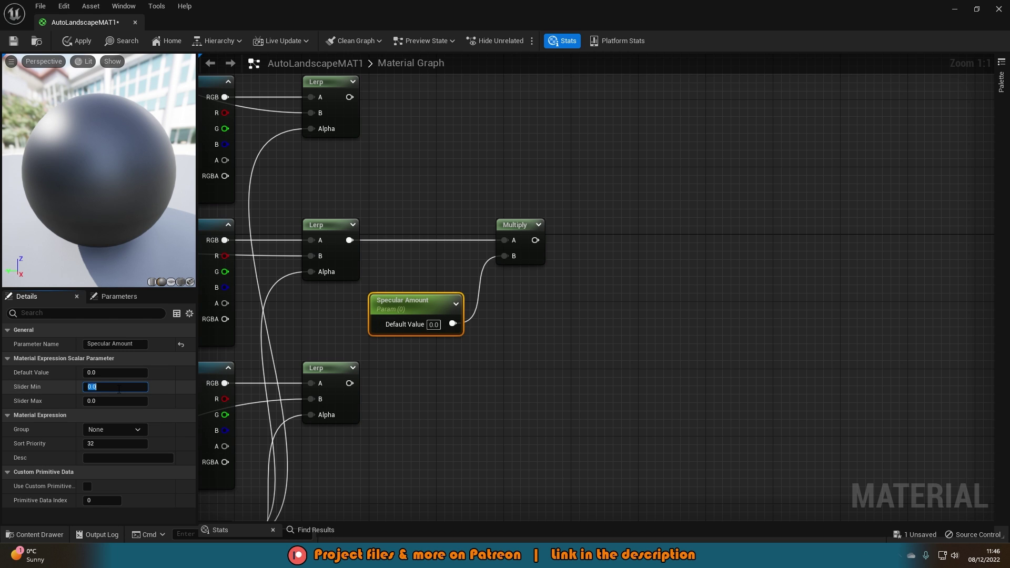
left_click(121, 375)
type("1")
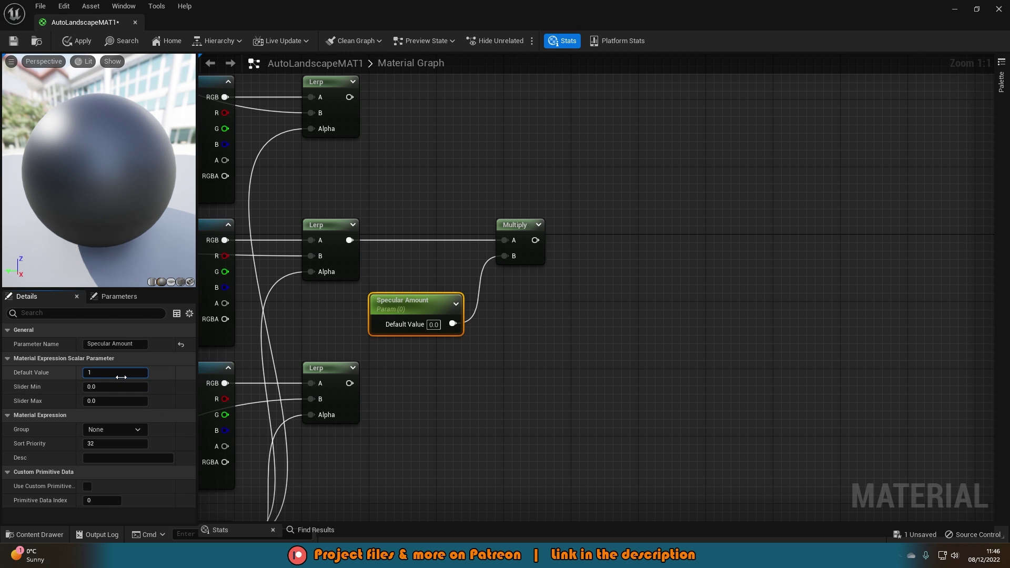
key("Return")
left_click(554, 272)
- Connect the upper Lerp to Base Color, the Multiply to Specular and the lower Lerp to Normal on the material result node
scroll(554, 271, "down", 1)
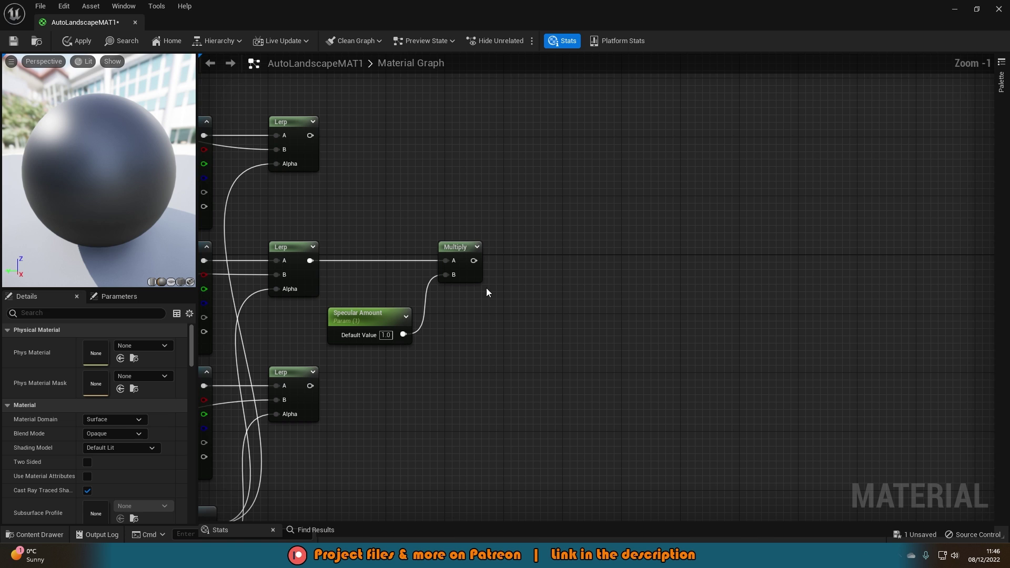
scroll(486, 288, "down", 2)
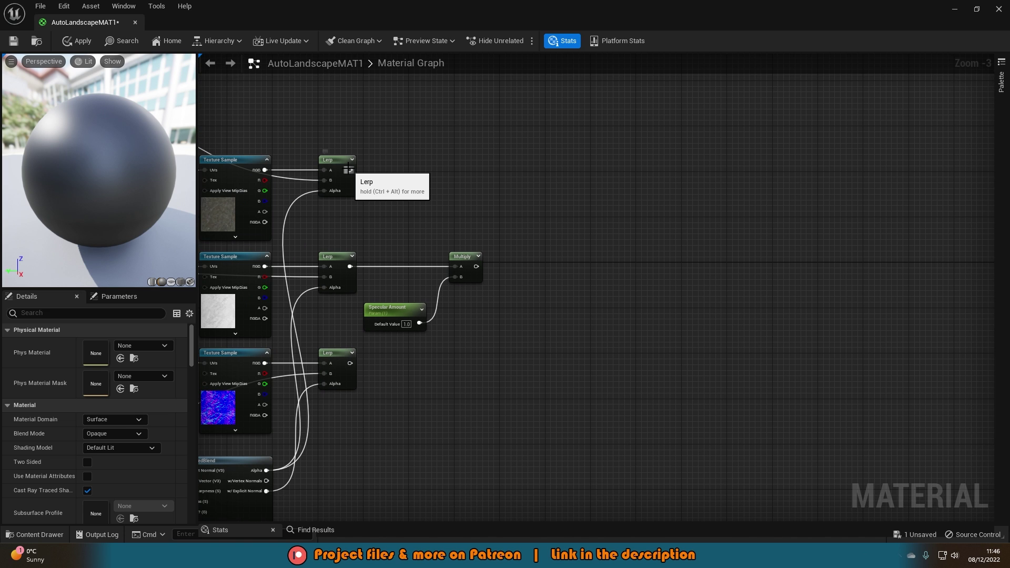
left_click_drag(350, 170, 937, 277)
left_click_drag(361, 266, 947, 301)
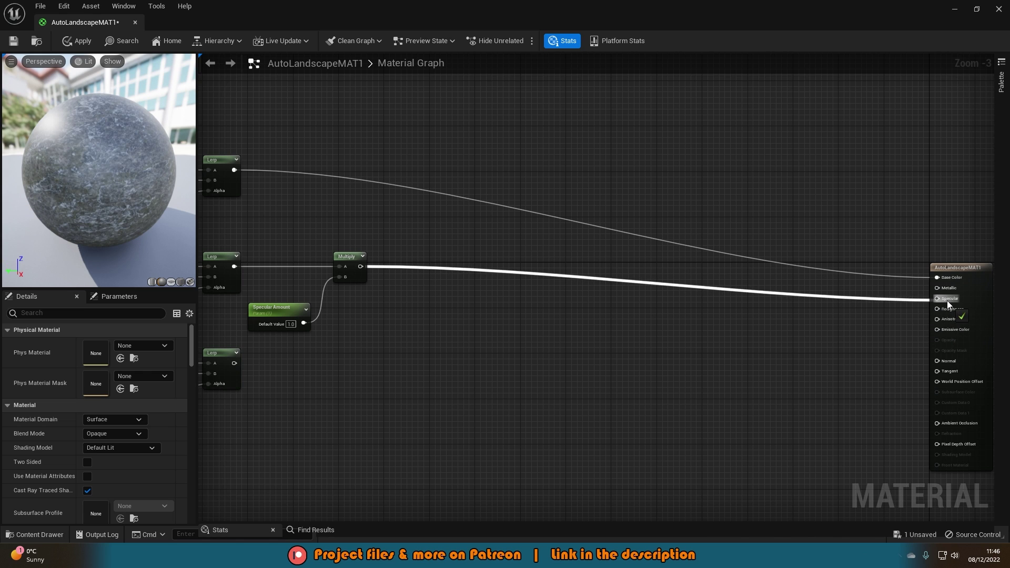
right_click_drag(513, 323, 563, 285)
left_click_drag(277, 326, 813, 324)
right_click_drag(616, 289, 765, 315)
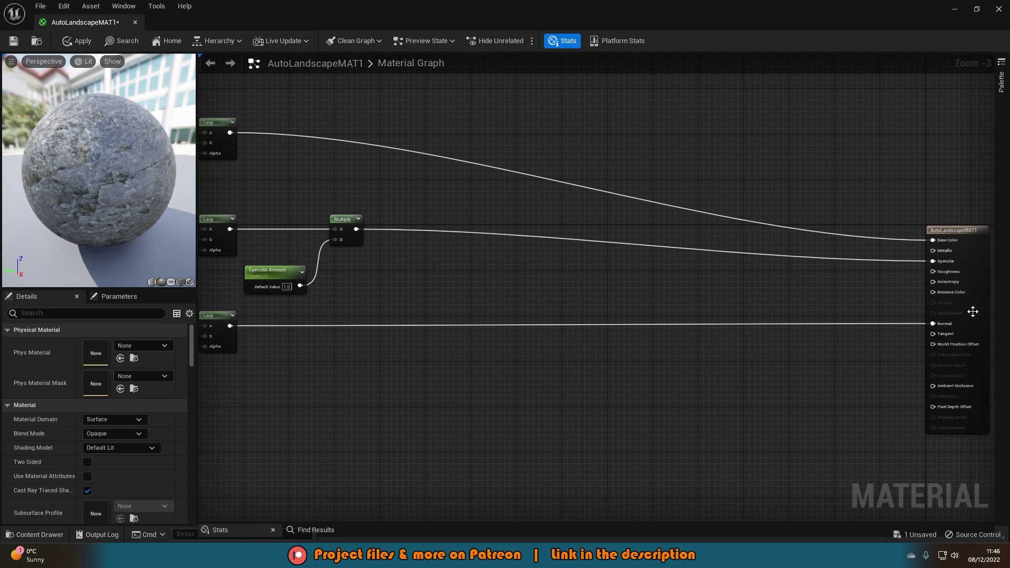
- Move the AutoLandscapeMAT1 result node closer to the Lerp and Multiply nodes
left_click_drag(973, 312, 520, 278)
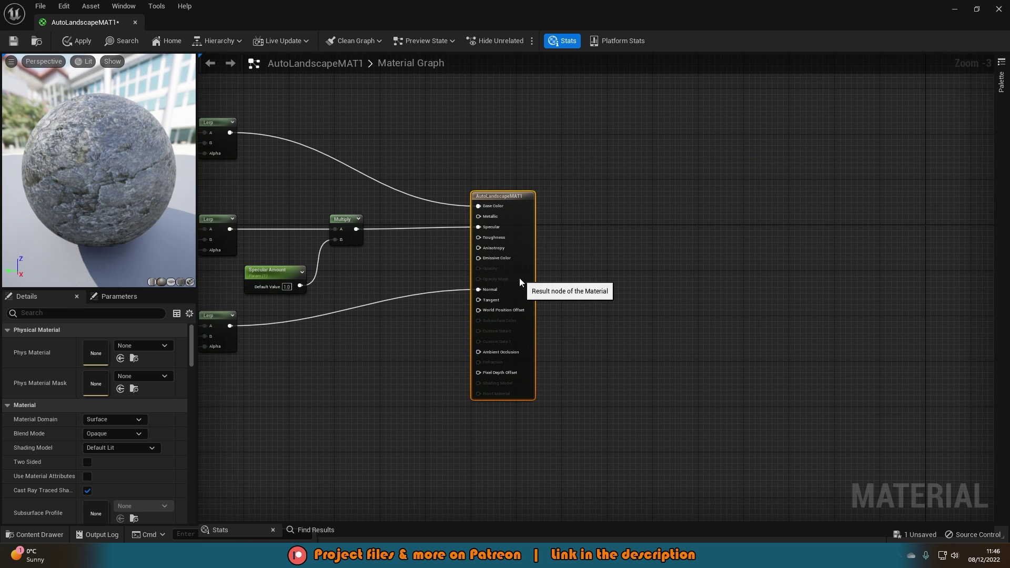
left_click(390, 255)
right_click_drag(390, 254, 494, 260)
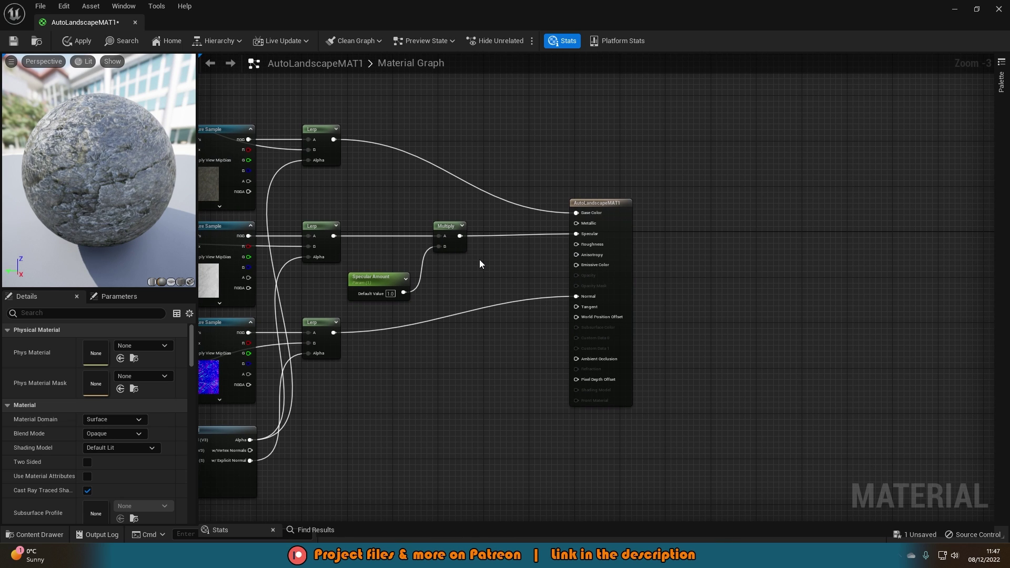
- Save the AutoLandscapeMAT1 material and close its editor
left_click(13, 43)
key("ctrl+s")
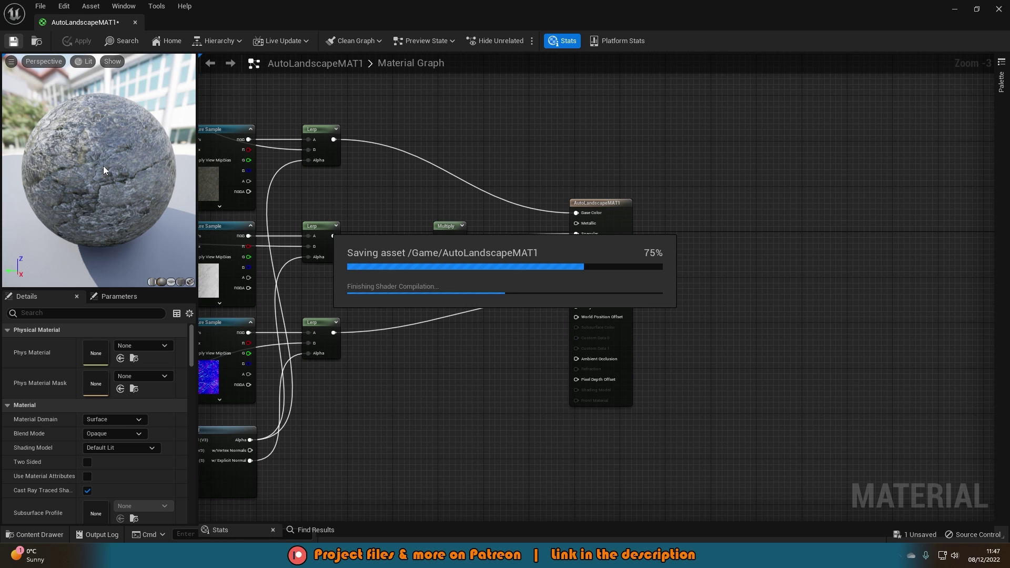
left_click_drag(103, 166, 76, 161)
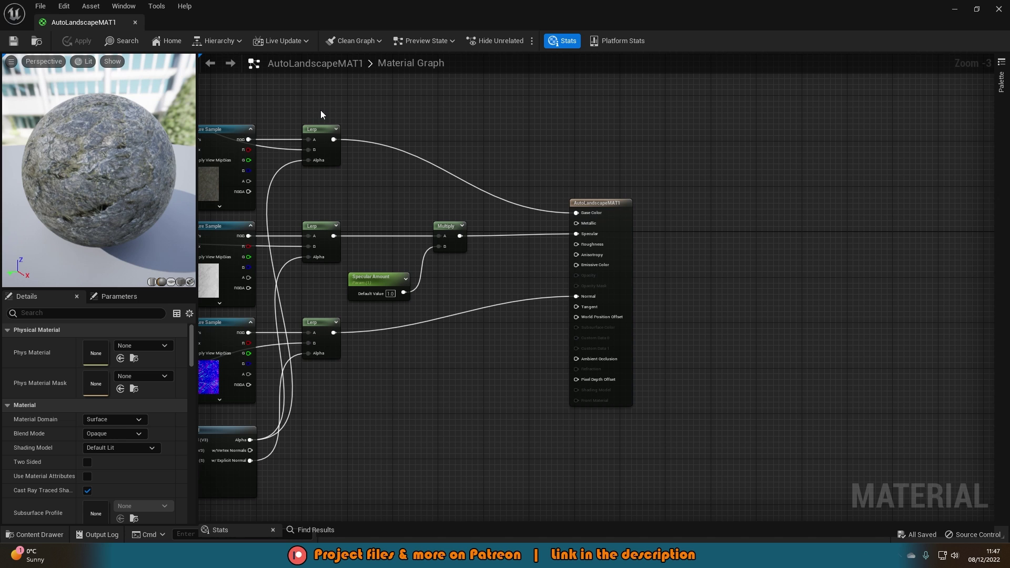
left_click(999, 9)
- Create a material instance from AutoLandscapeMAT1, open it and minimise its editor window
mouse_move(517, 197)
right_mouse_down()
mouse_move(432, 231)
mouse_move(516, 197)
right_mouse_up()
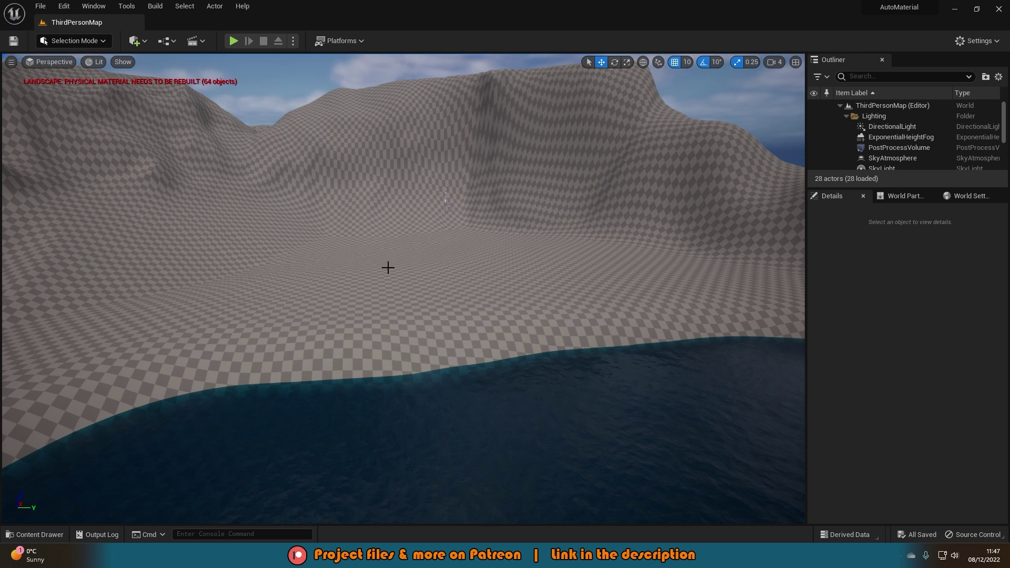
key("ctrl+space")
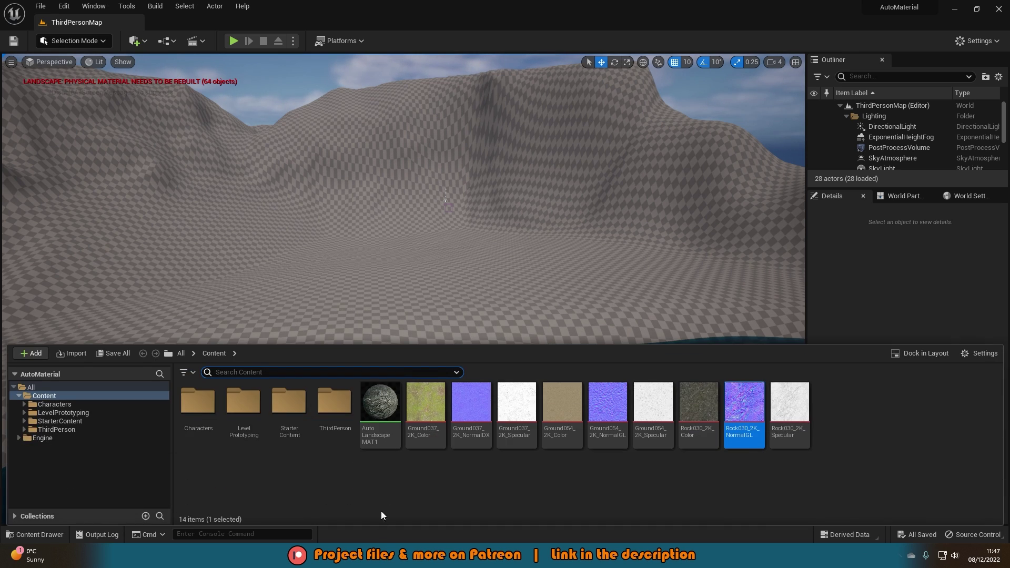
left_click(377, 493)
right_click(380, 403)
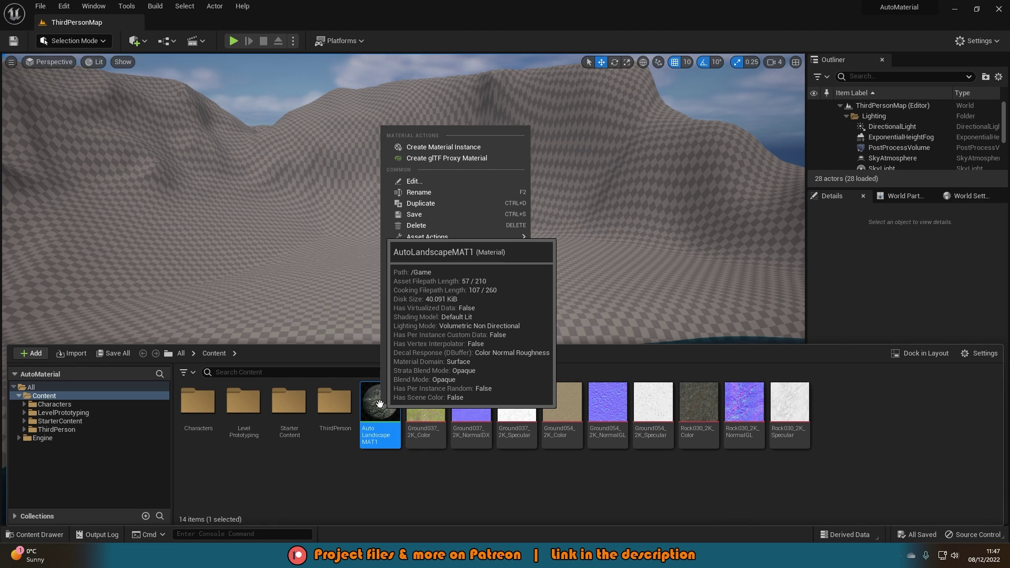
left_click(411, 145)
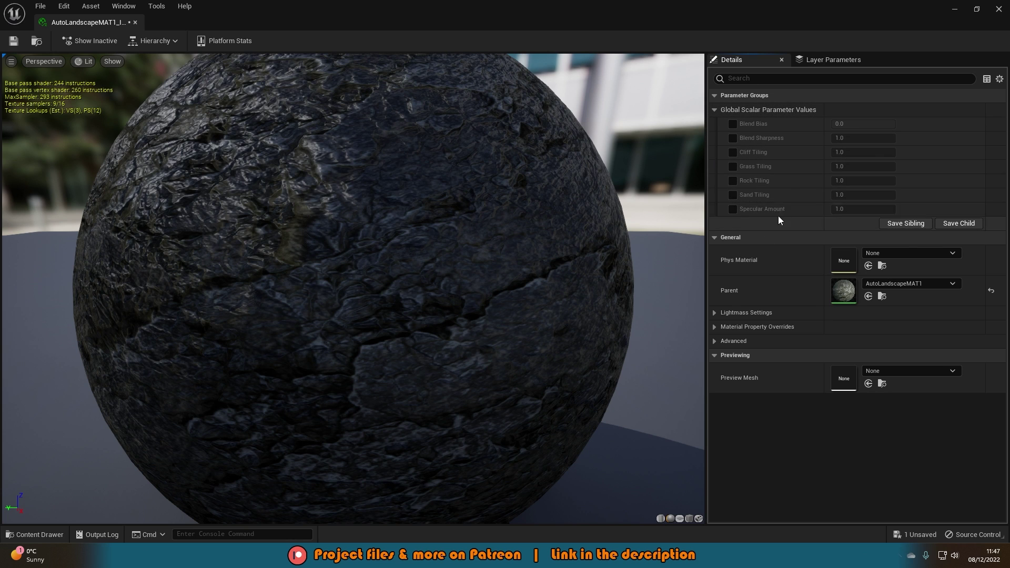
left_click(956, 7)
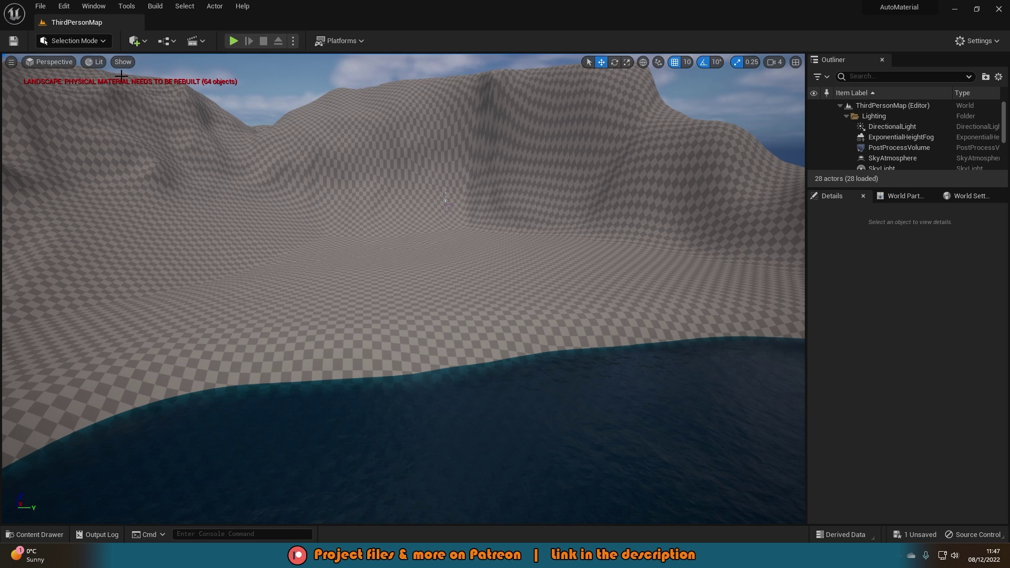
left_click(97, 46)
left_click(83, 70)
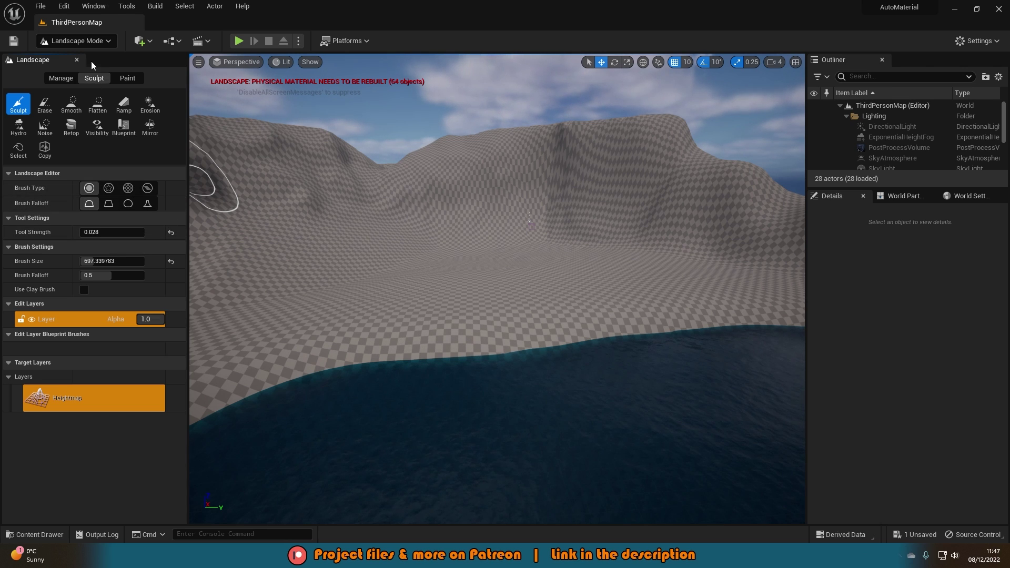
key("shift+1")
- Select all LandscapeStreamingProxy actors, assign AutoLandscapeMAT1_Inst as their Landscape Material and deselect them
scroll(880, 135, "down", 1)
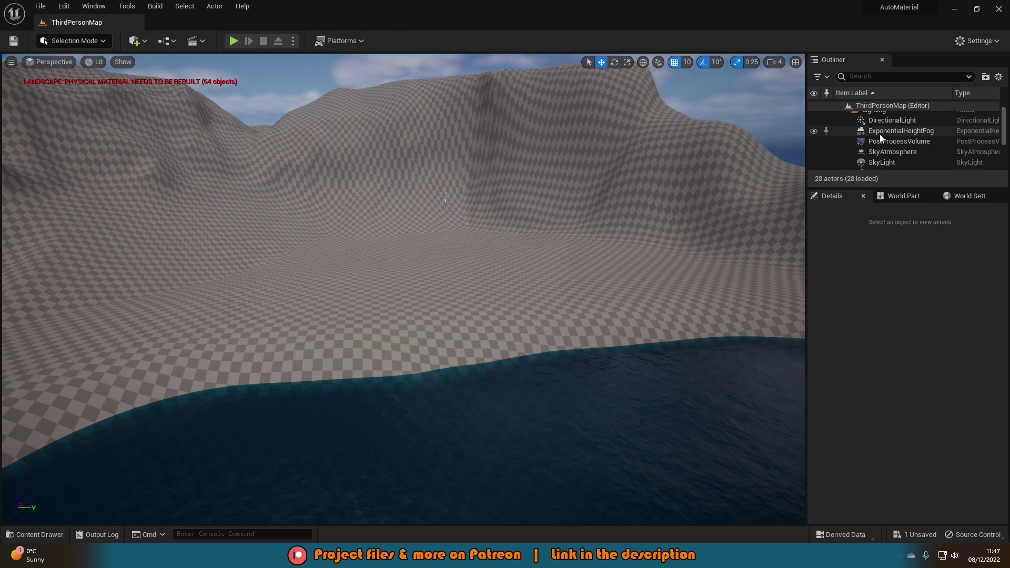
scroll(876, 140, "down", 5)
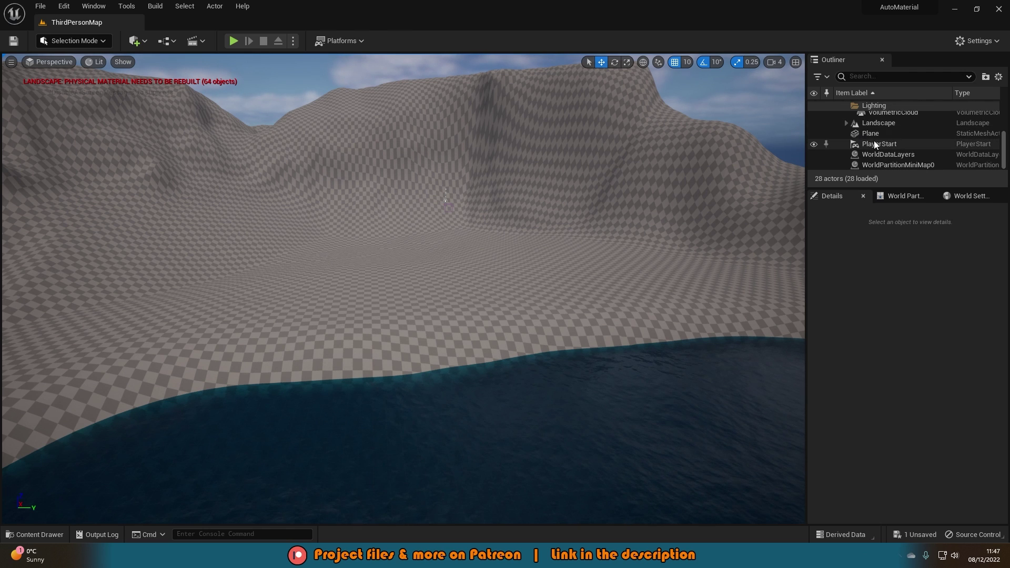
left_click(878, 144)
scroll(883, 158, "down", 8)
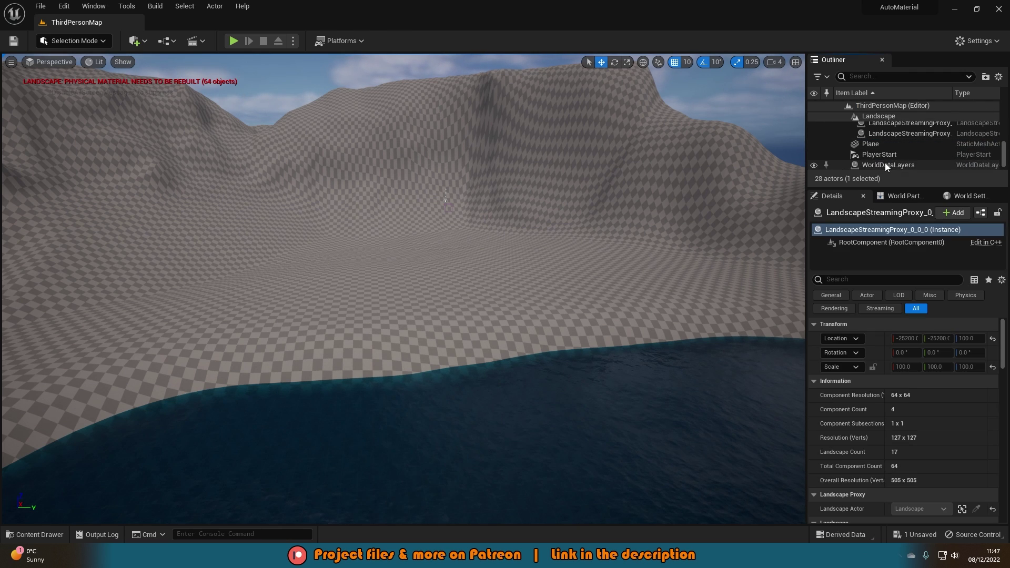
left_click(901, 135, "shift")
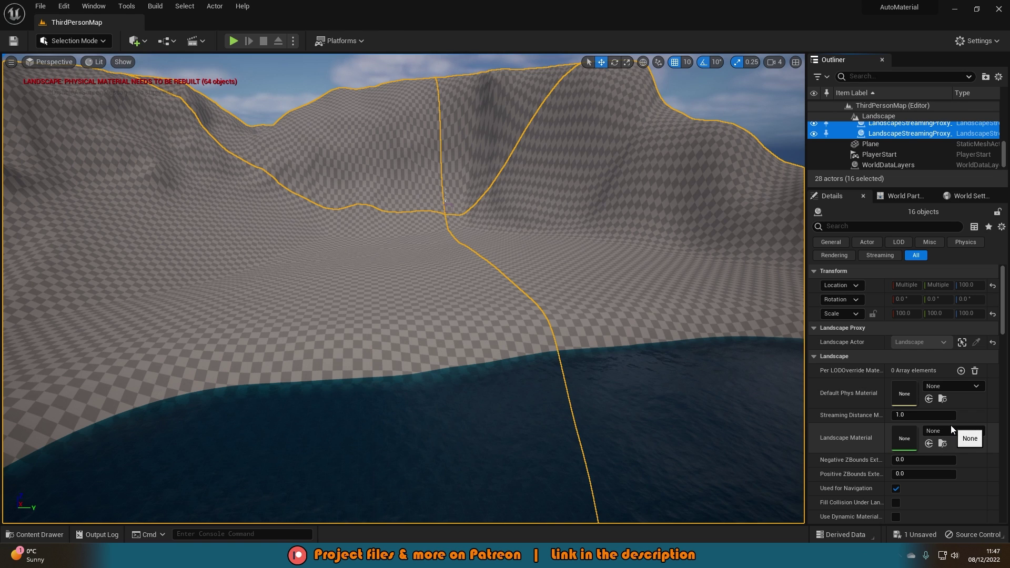
left_click(950, 431)
type("auto")
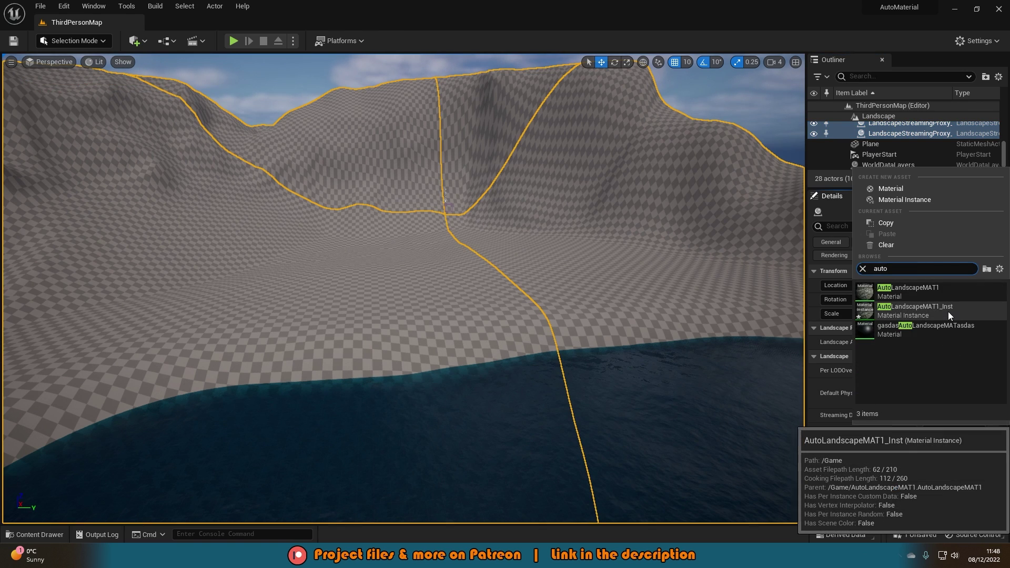
left_click(948, 311)
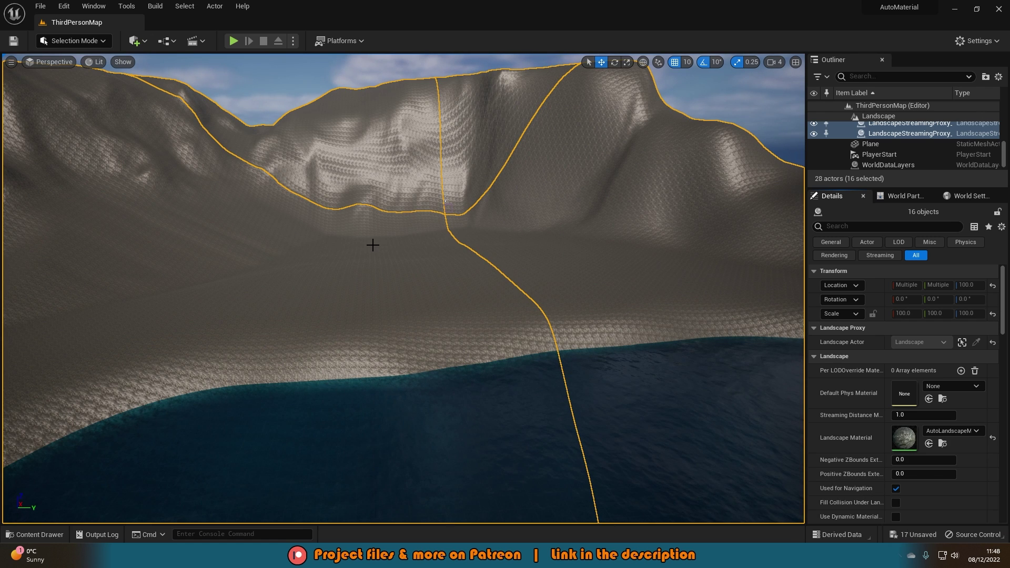
key("Escape")
right_click_drag(373, 244, 417, 255)
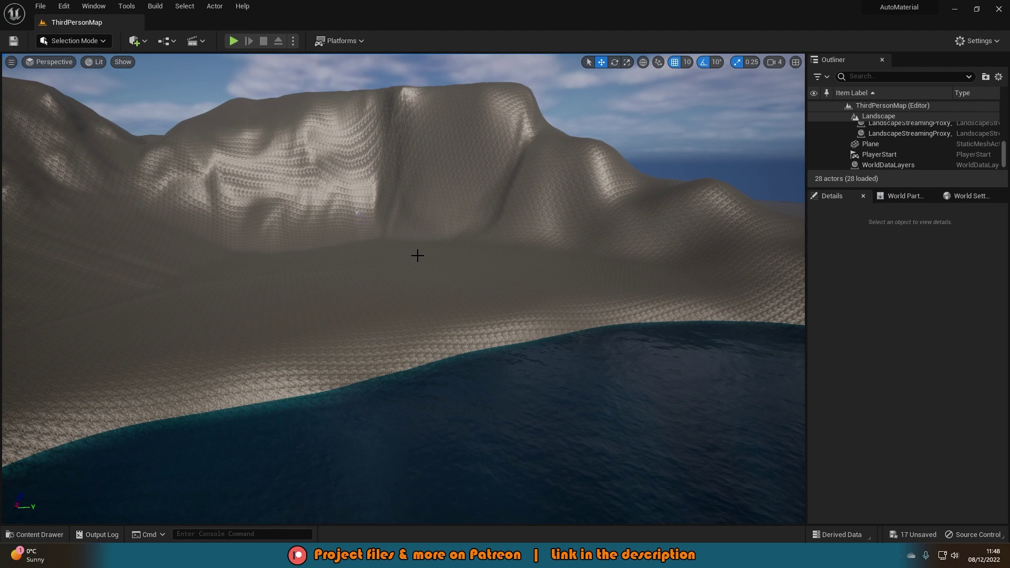
- Switch to Landscape mode and show the Paint tools with their target layers
left_click(95, 43)
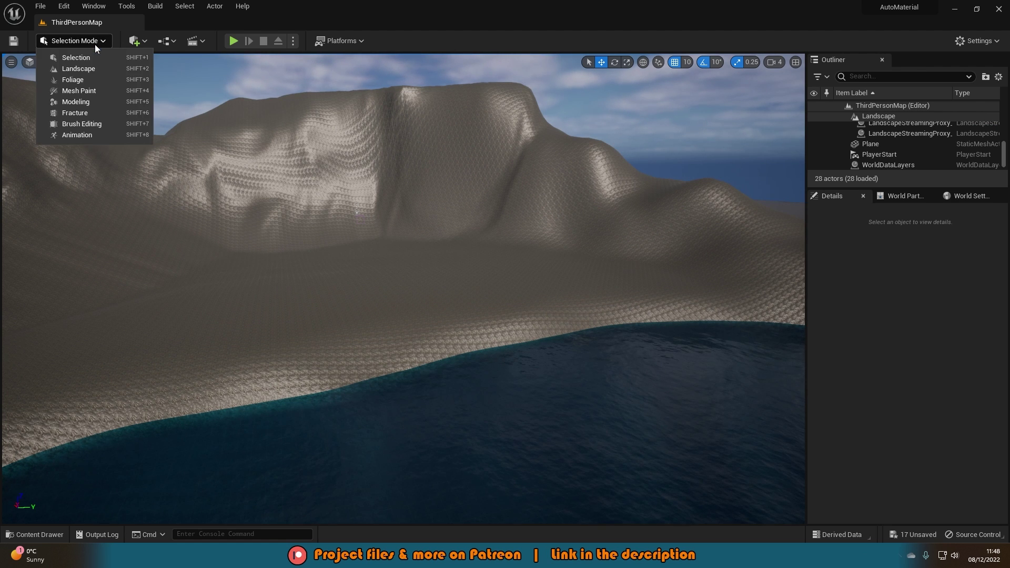
left_click(83, 70)
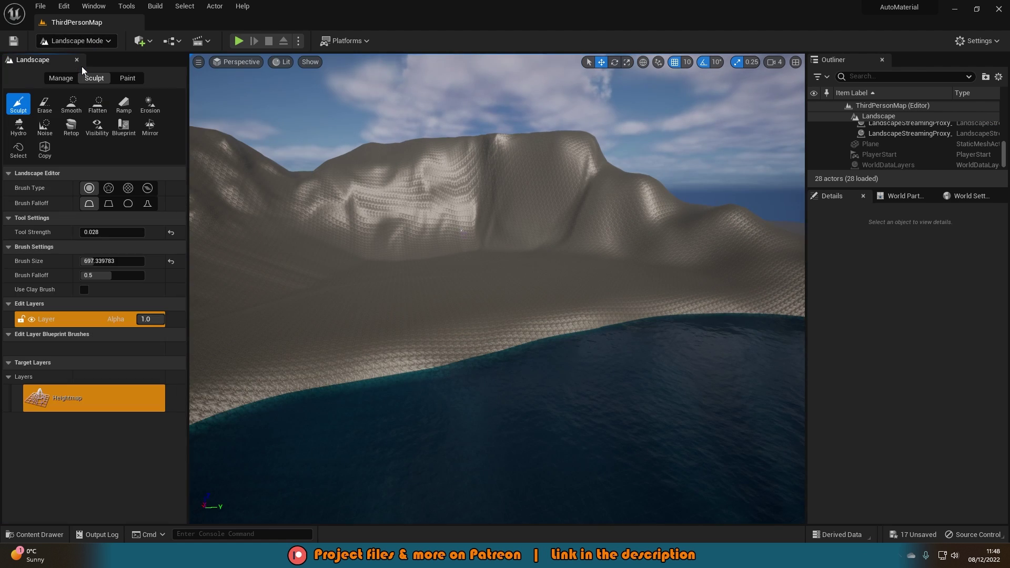
left_click(127, 78)
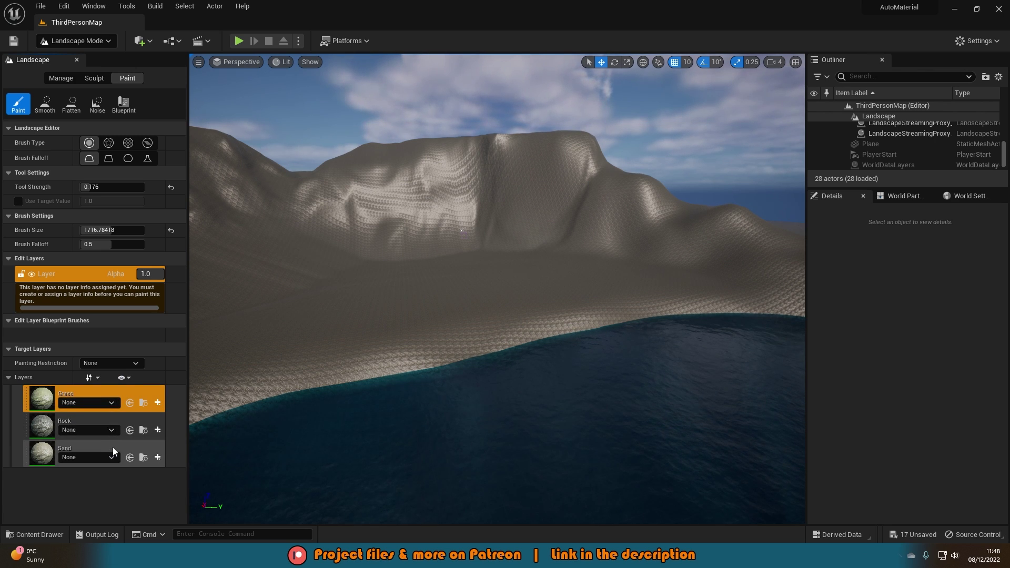
- Create a non weight-blended layer info for the Grass layer, saved as Grass_LayerInfo in ThirdPersonMap_sharedassets
left_click(158, 402)
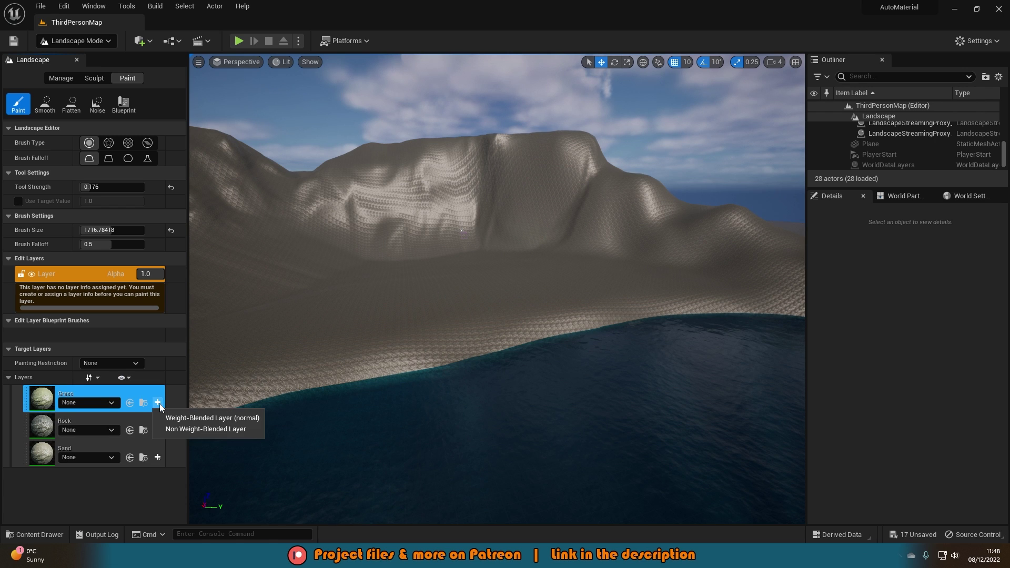
left_click(172, 429)
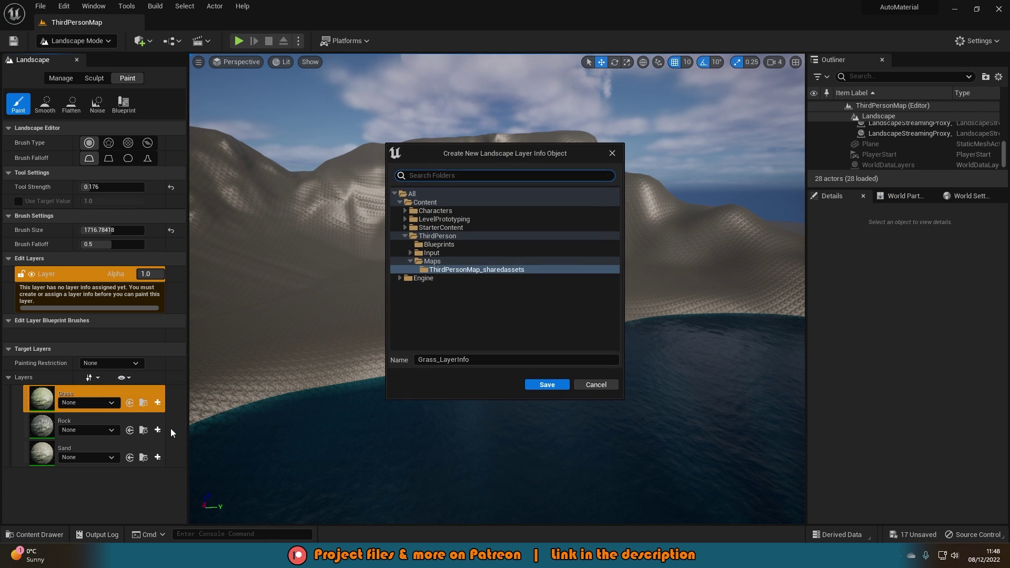
left_click(547, 385)
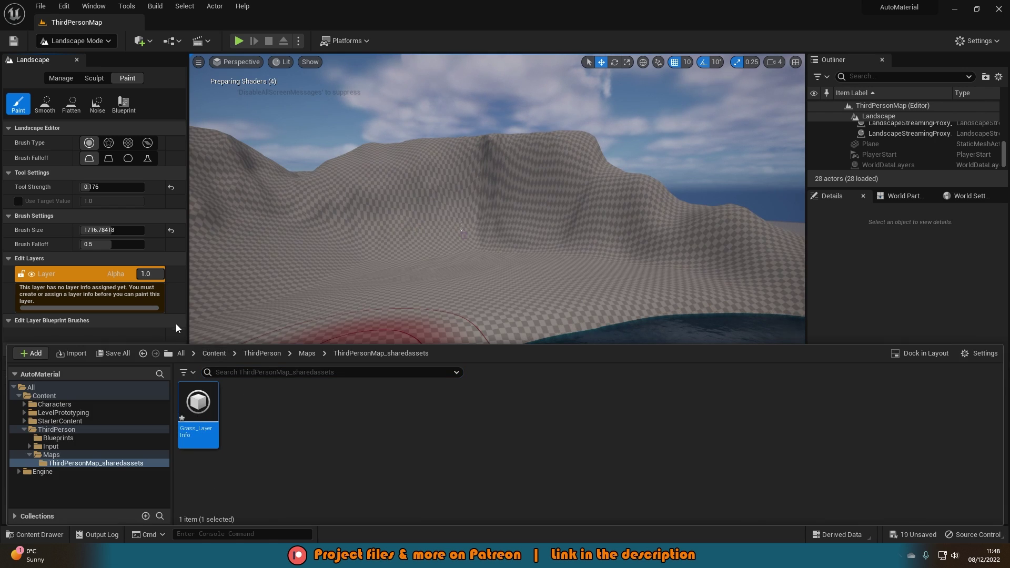
- Create a non weight-blended layer info for the Rock layer, saved as Rock_LayerInfo in ThirdPersonMap_sharedassets
left_click(154, 309)
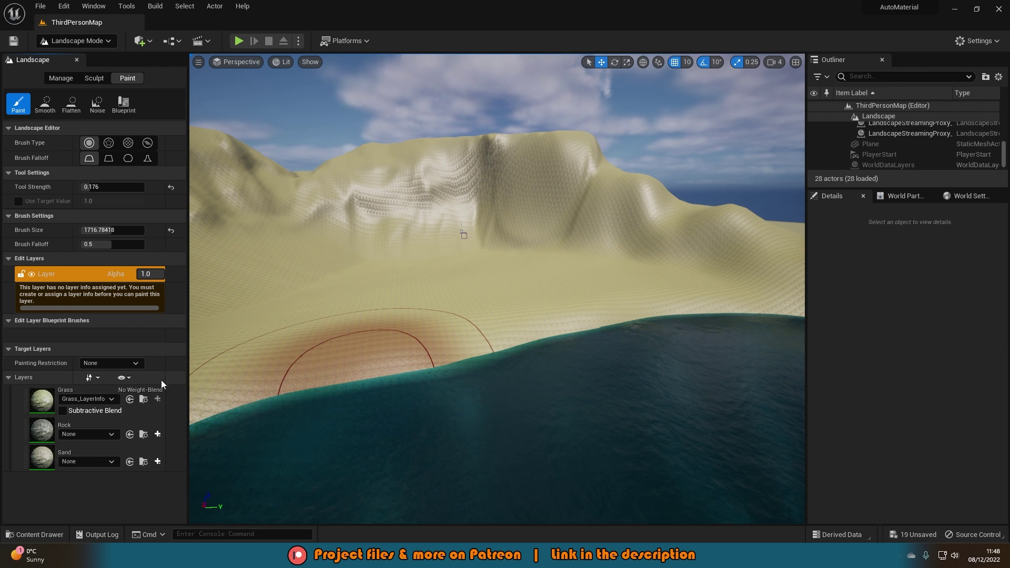
left_click(157, 435)
left_click(189, 462)
left_click(544, 384)
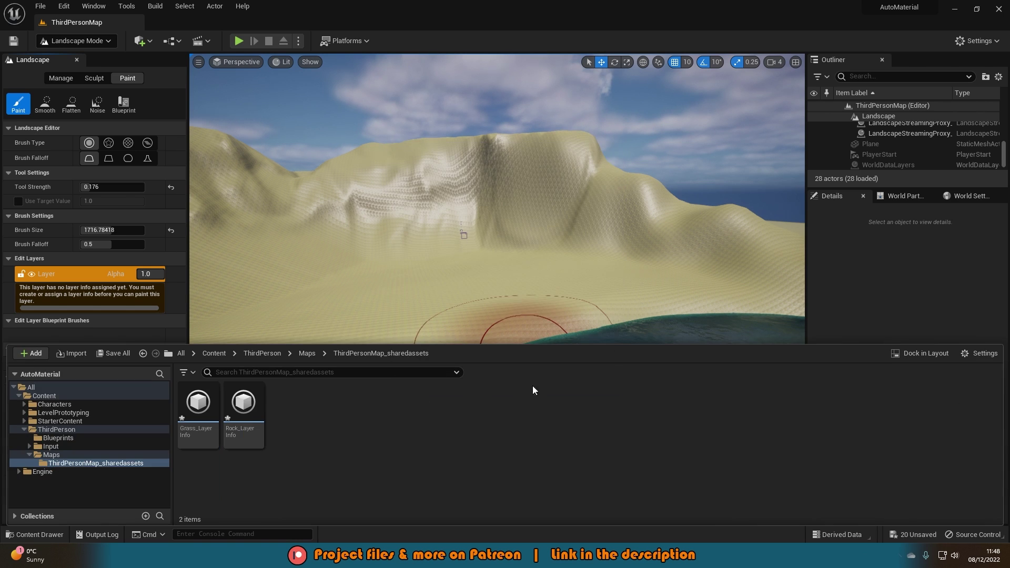
key("ctrl+space")
- Create a non weight-blended layer info for the Sand layer, saved as Sand_LayerInfo in the same shared assets folder
left_click(157, 466)
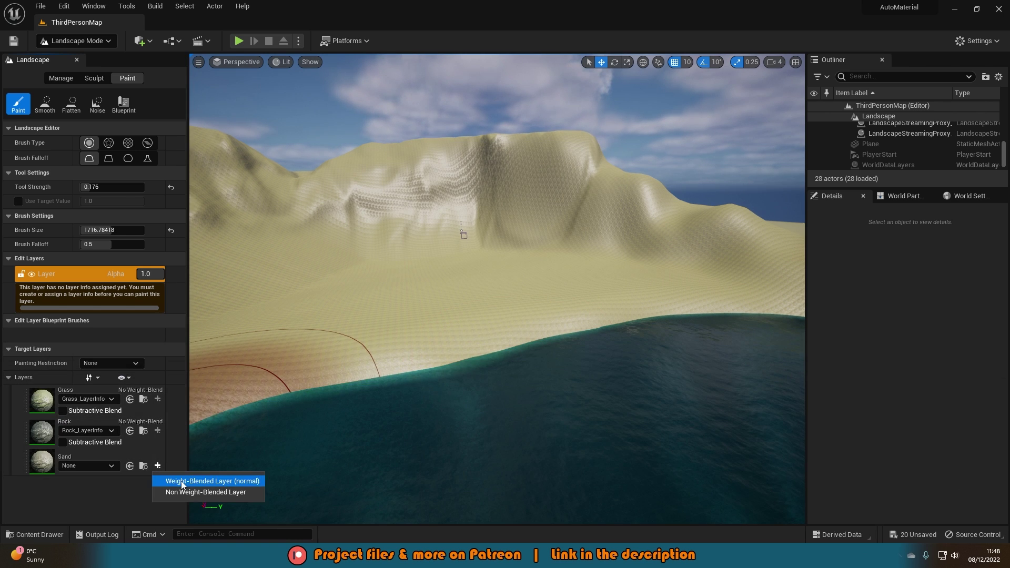
left_click(181, 495)
left_click(544, 385)
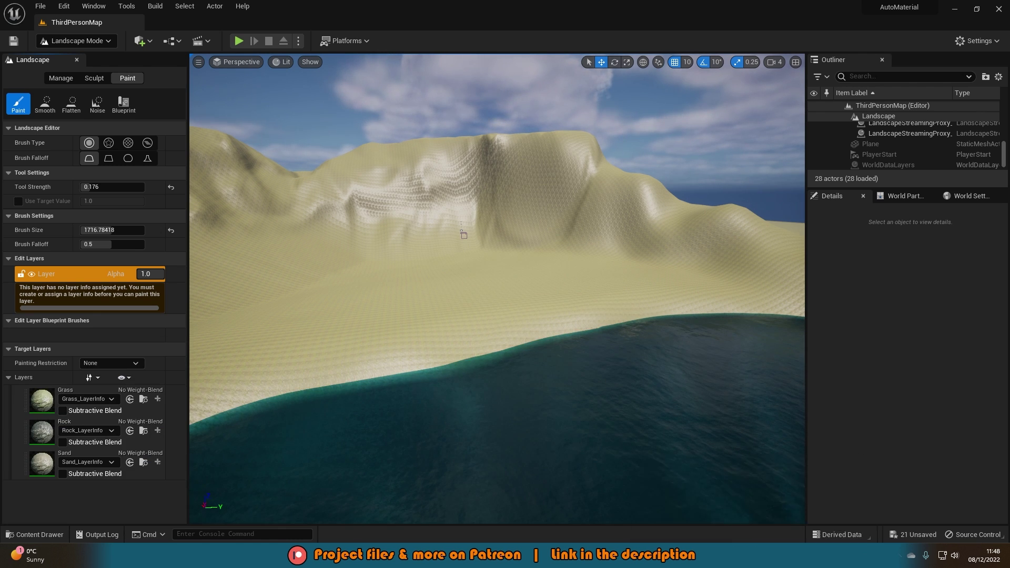
- Bring back the AutoLandscapeMAT1_Inst editor window and place it so its parameters and the landscape viewport are both visible
left_click(804, 502)
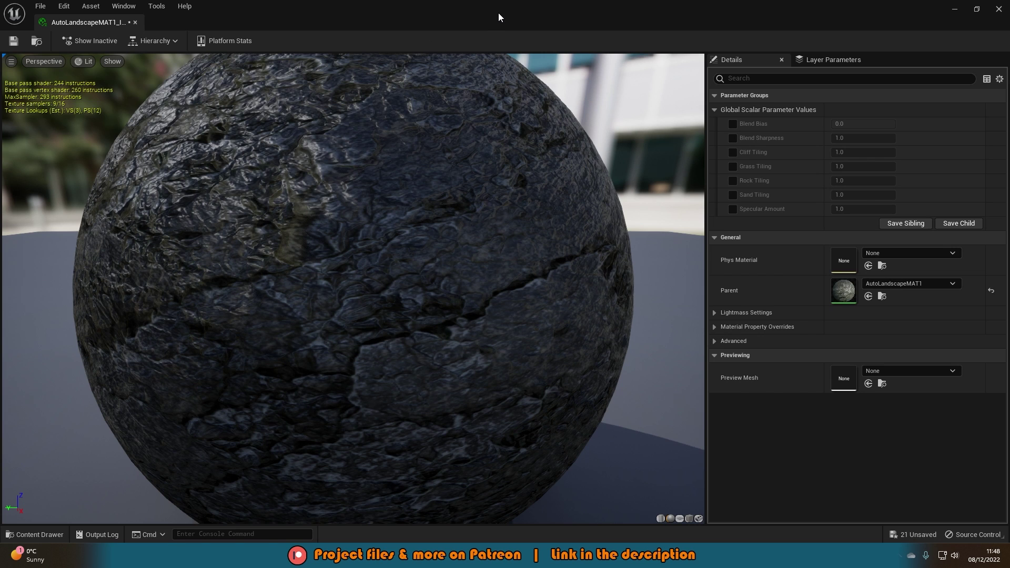
left_click_drag(499, 13, 775, 435)
left_click_drag(536, 11, 765, 43)
left_click_drag(826, 50, 8, 104)
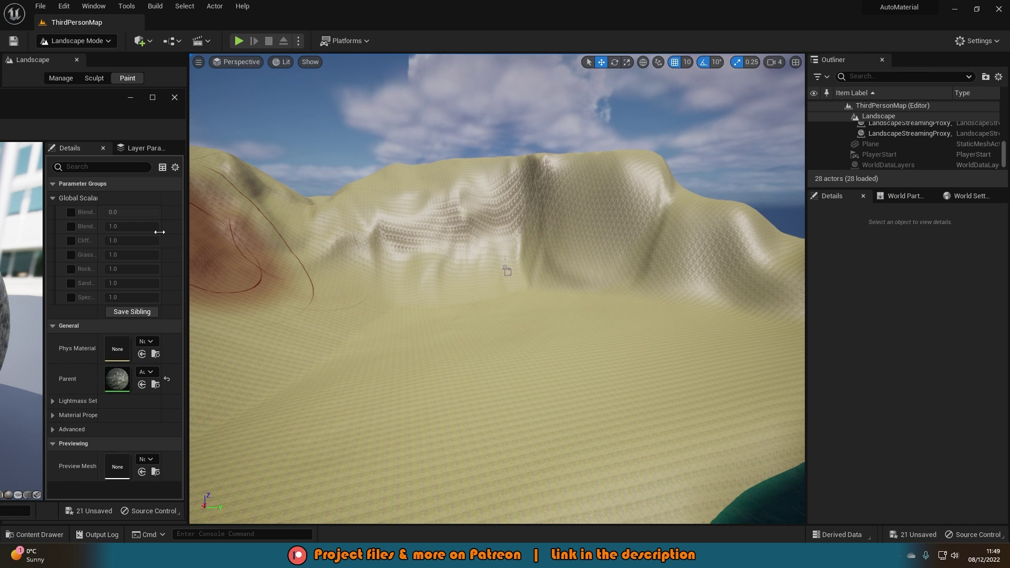
- Enable the overrides for all seven global scalar parameters of the material instance and widen its window to show their full names
left_click(71, 212)
left_click(71, 226)
left_click(71, 240)
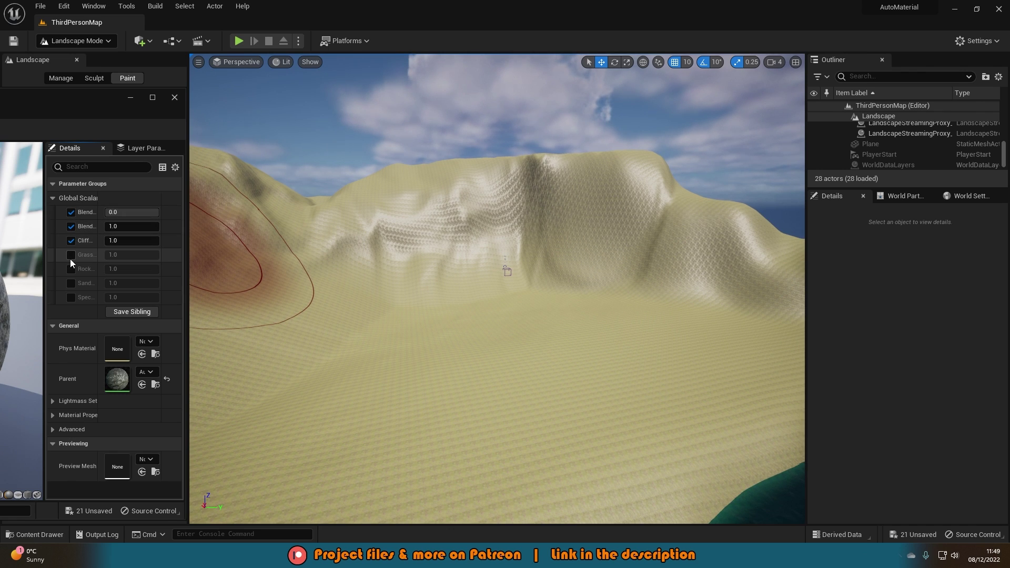
left_click(71, 255)
left_click(71, 269)
left_click(71, 283)
left_click(70, 298)
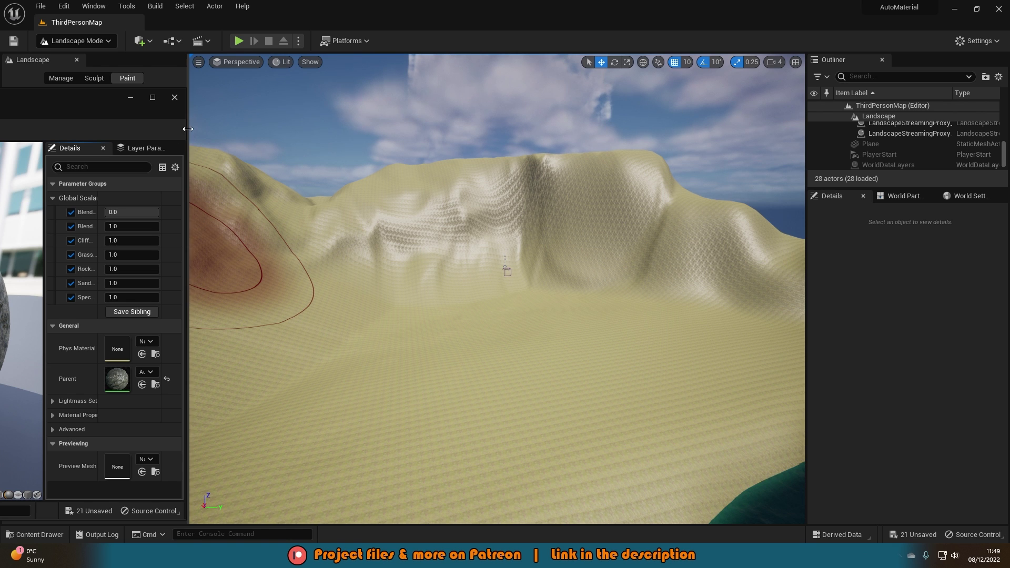
left_click_drag(95, 100, 245, 97)
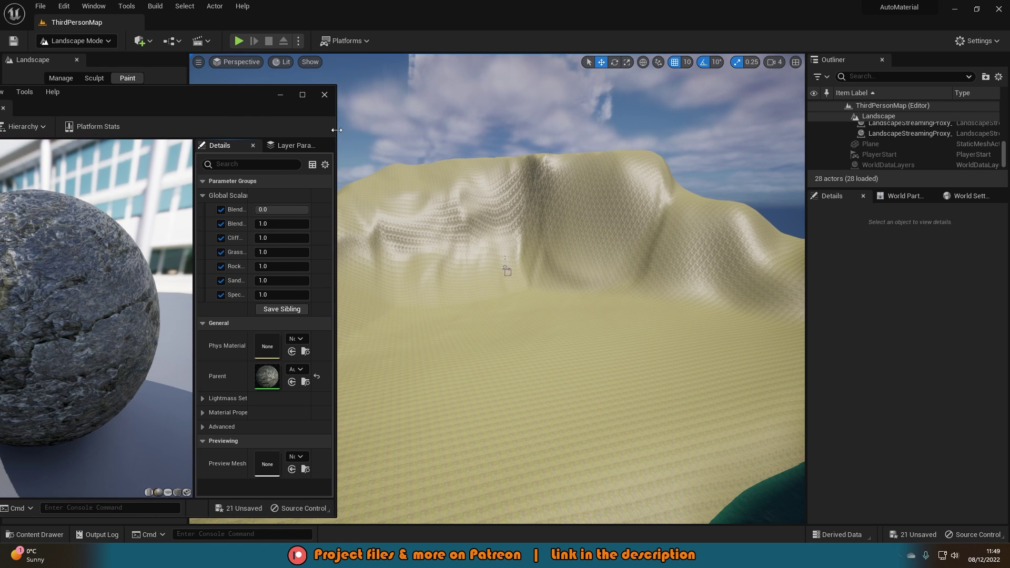
left_click_drag(337, 130, 341, 130)
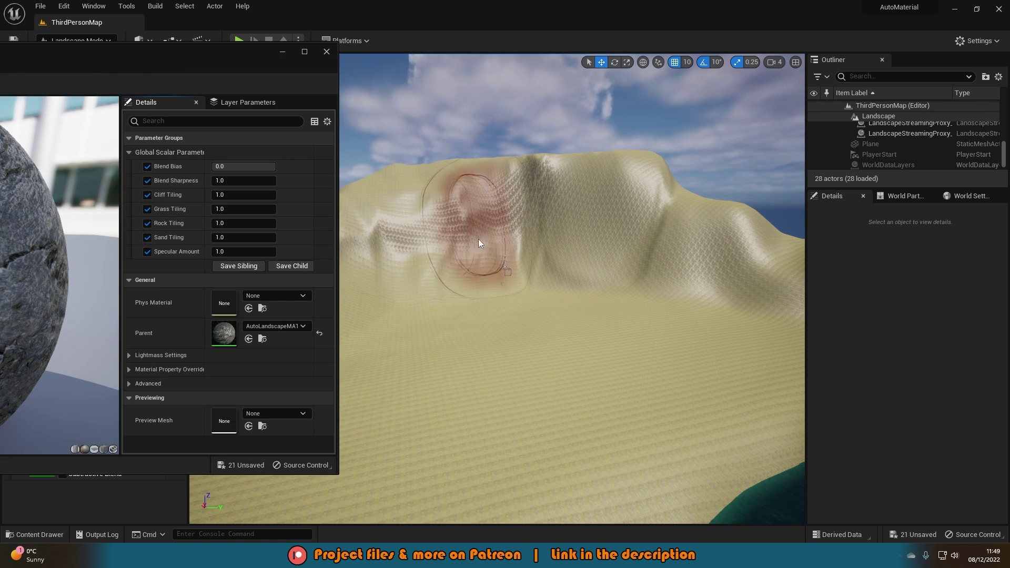
- Test Specular Amount at 0 and 1 on the landscape, and set it to 0.2
right_click_drag(478, 239, 452, 247)
key("w")
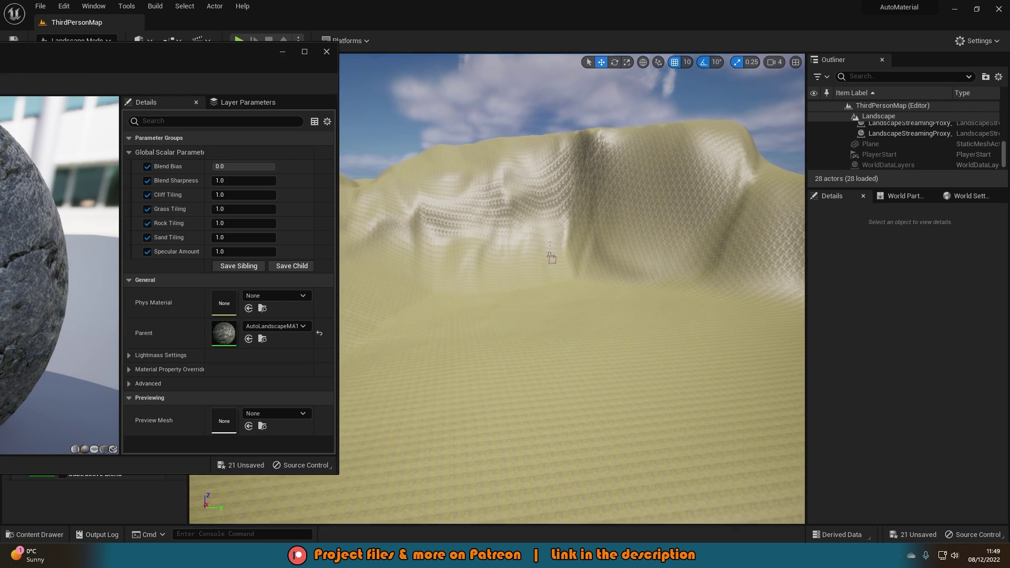
key("w")
right_click_drag(487, 198, 536, 214)
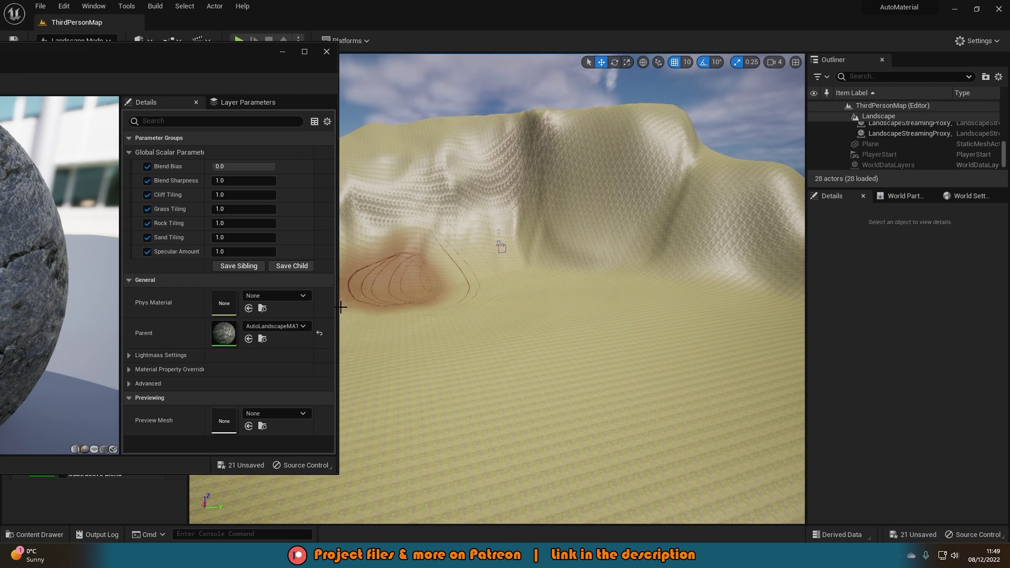
left_click(223, 251)
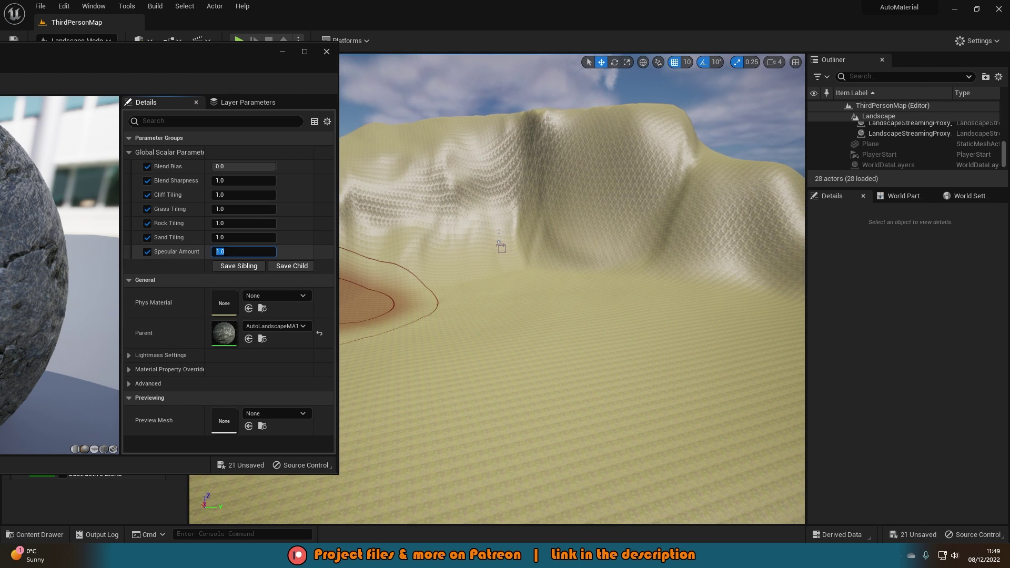
key("Return")
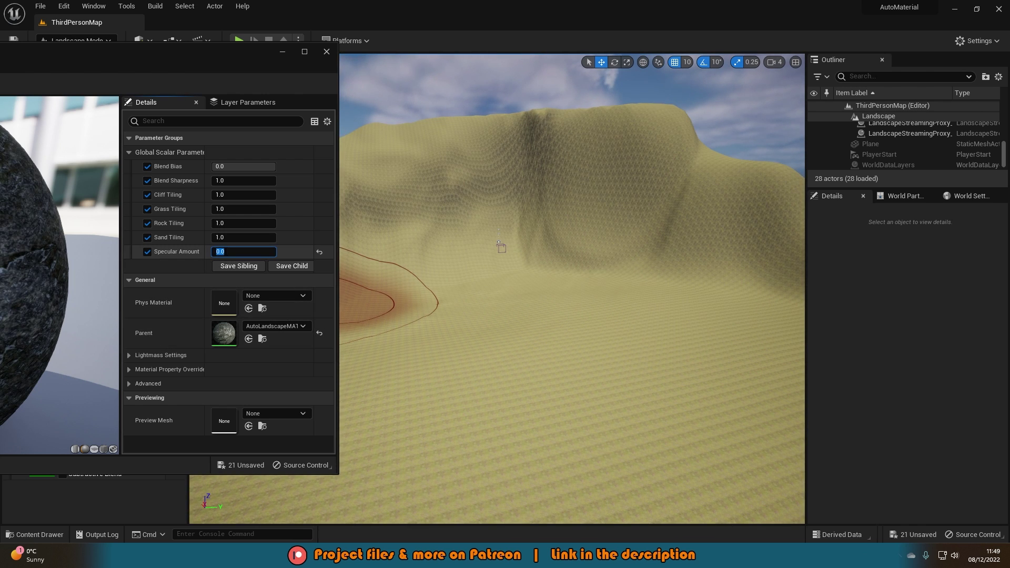
type("1")
key("Return")
type("0.2")
key("Return")
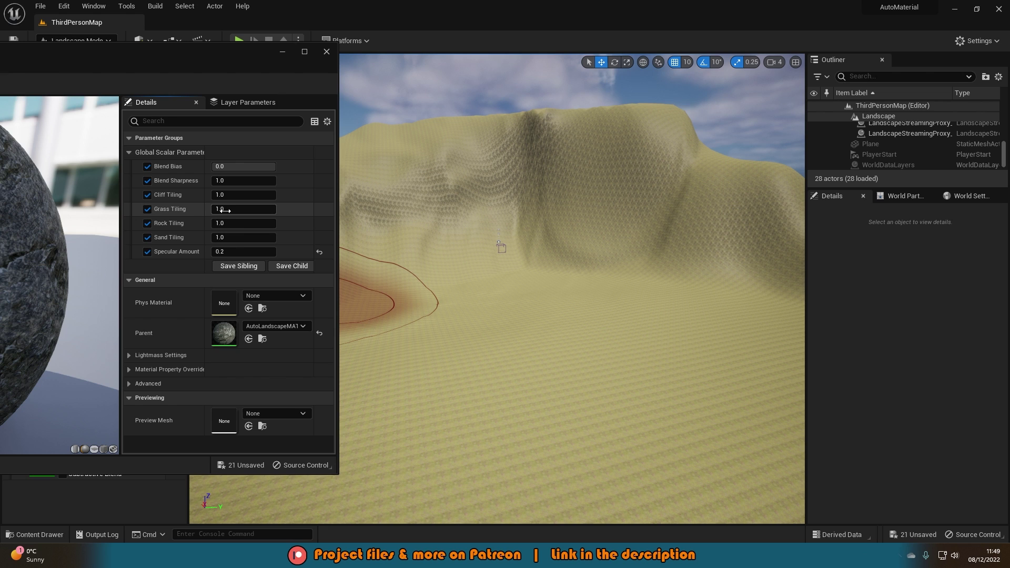
- Test Grass Tiling at 0, 1 and 0.5, and set it to 0.2
type("0")
key("Return")
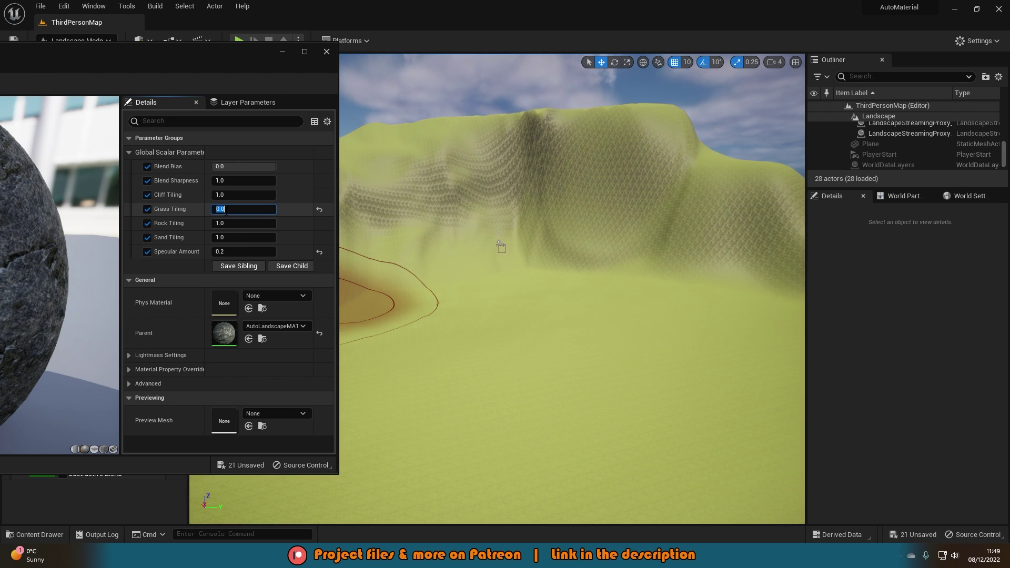
type("1")
key("Return")
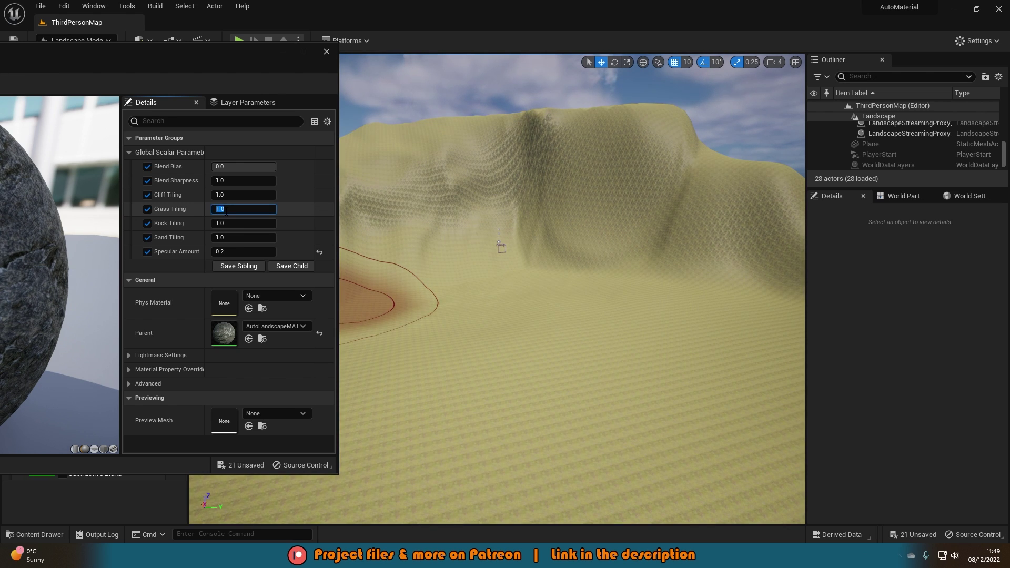
type(".5")
key("Return")
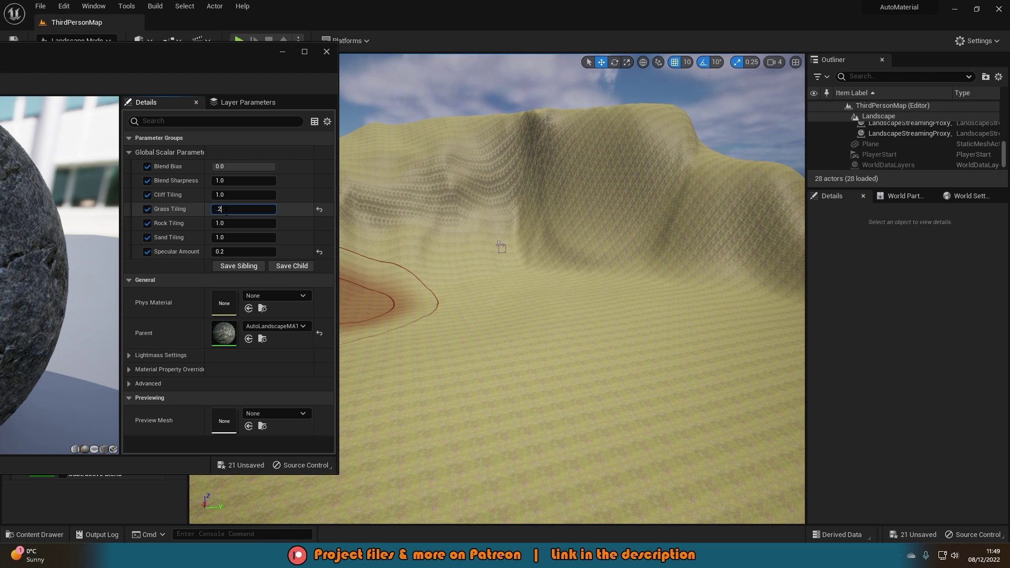
type(".2")
key("Return")
- Examine the grass texture up close on the landscape, and set Rock Tiling and Sand Tiling to 0.2
right_click_drag(512, 240, 477, 297)
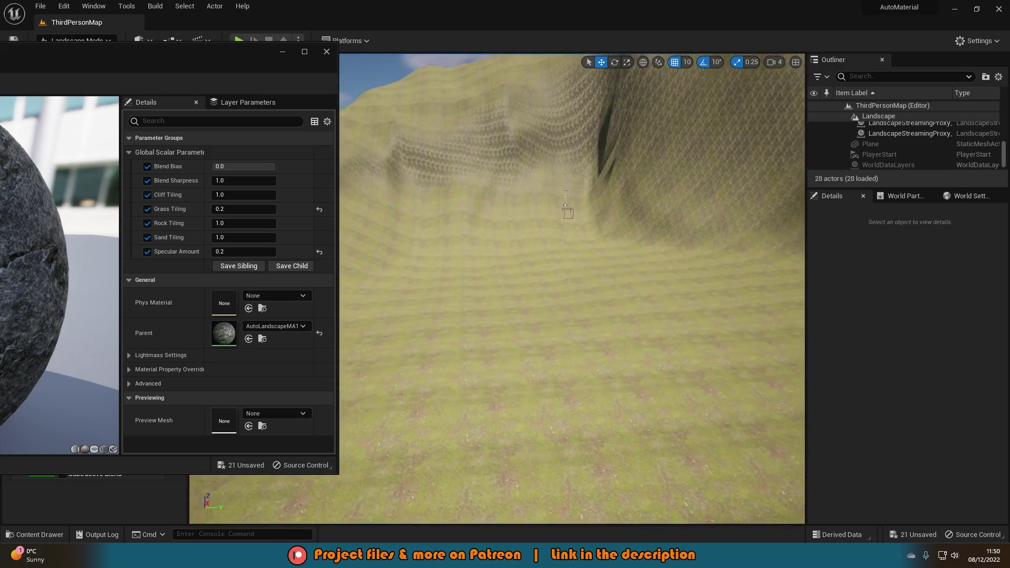
mouse_move(567, 211)
right_mouse_down()
mouse_move(631, 212)
mouse_move(619, 266)
mouse_move(613, 218)
right_mouse_up()
key("w")
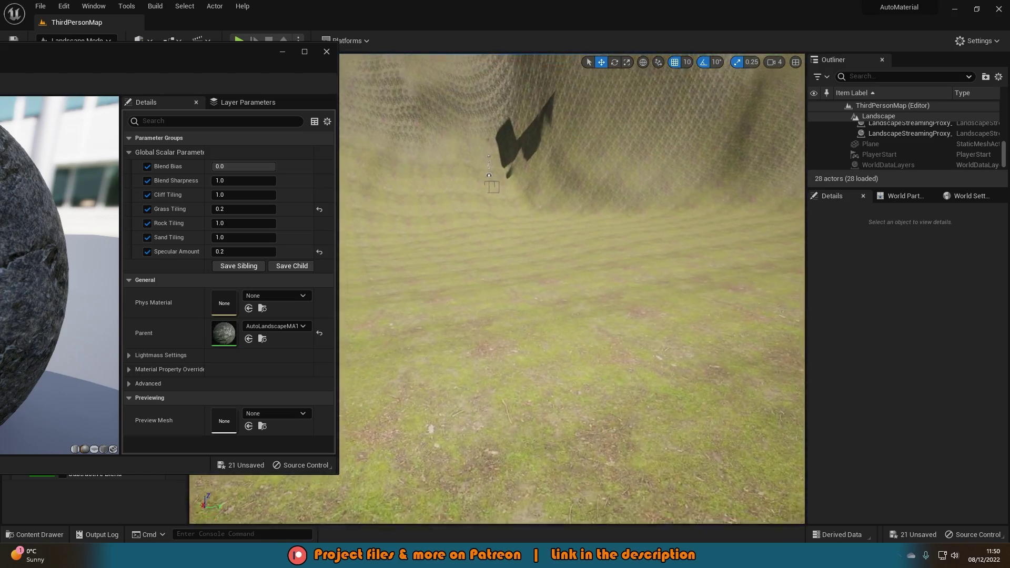
mouse_move(492, 186)
right_mouse_down()
mouse_move(492, 173)
mouse_move(492, 184)
mouse_move(521, 171)
mouse_move(337, 166)
mouse_move(389, 168)
right_mouse_up()
key("w")
mouse_move(534, 263)
right_mouse_down()
mouse_move(587, 258)
mouse_move(534, 263)
right_mouse_up()
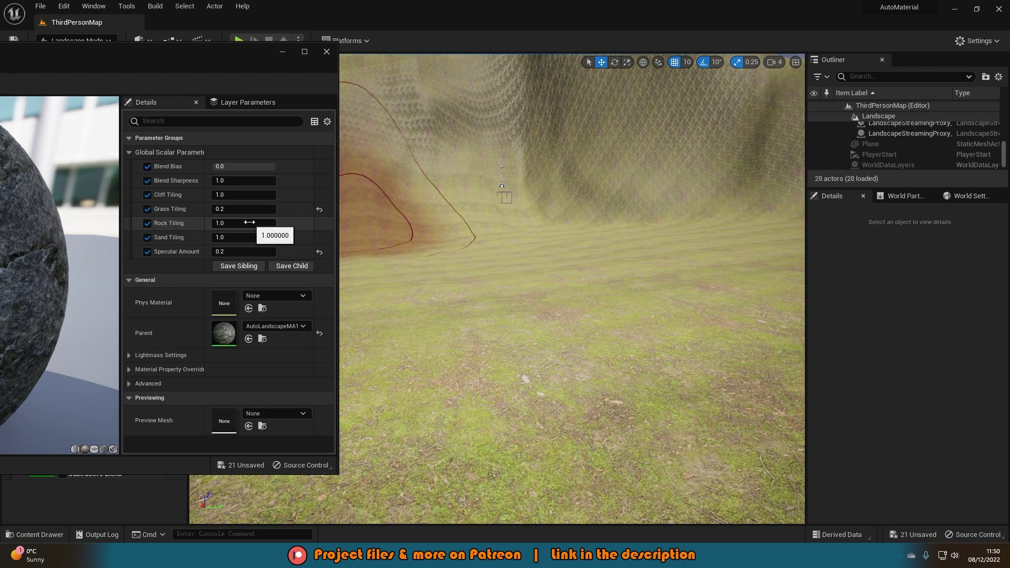
left_click(250, 223)
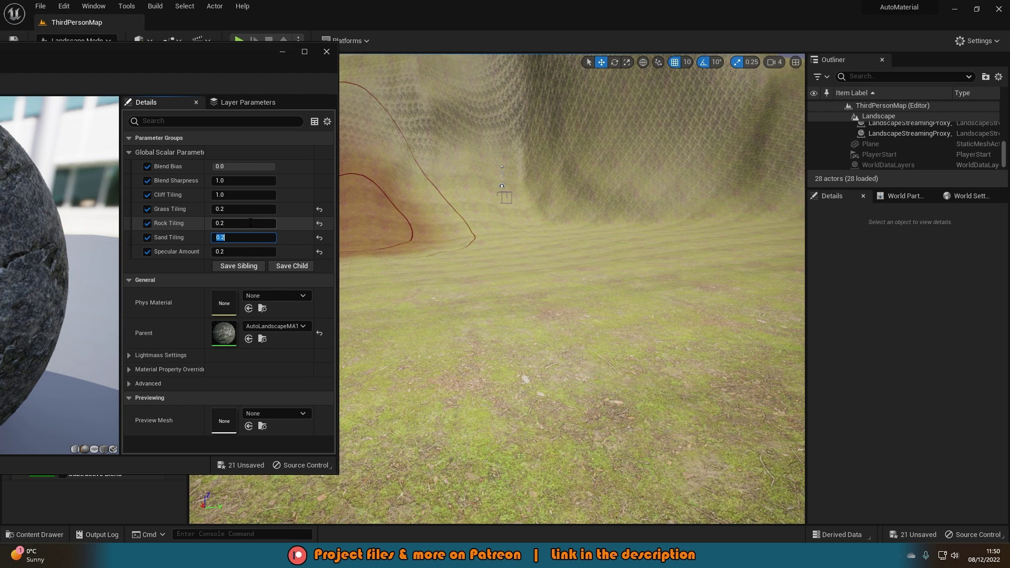
- Compare Cliff Tiling values such as 0.1 on the cliffs, and set Cliff Tiling to 0.2
key("shift+Tab")
key("shift+Tab")
key("shift+Tab")
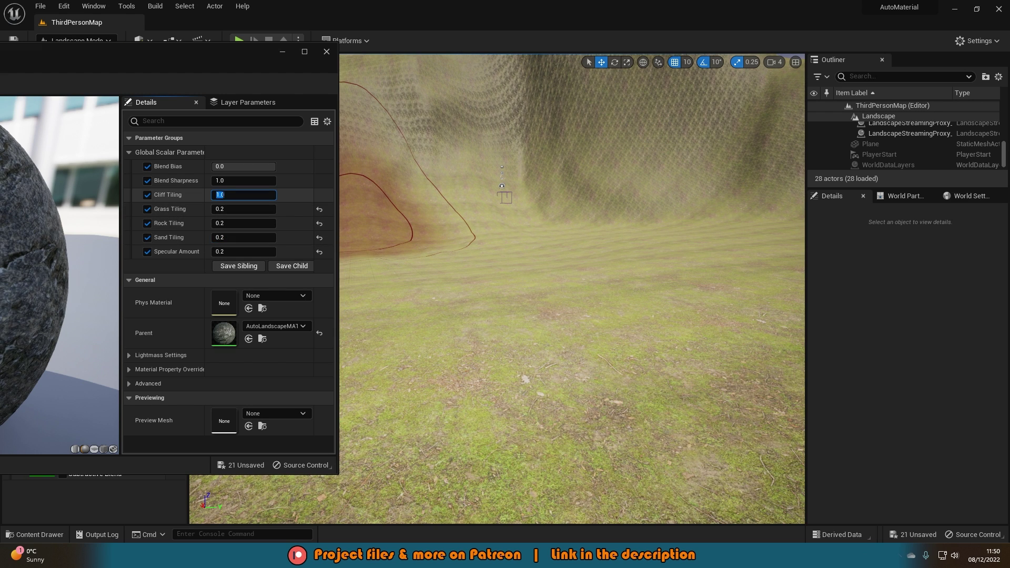
type("0.2")
key("Return")
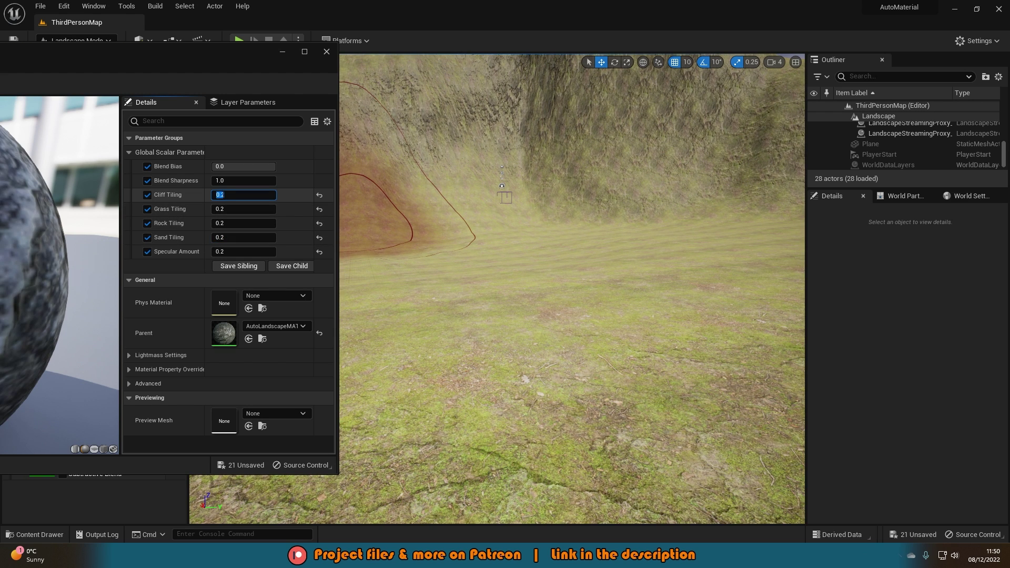
type("0.1")
key("Return")
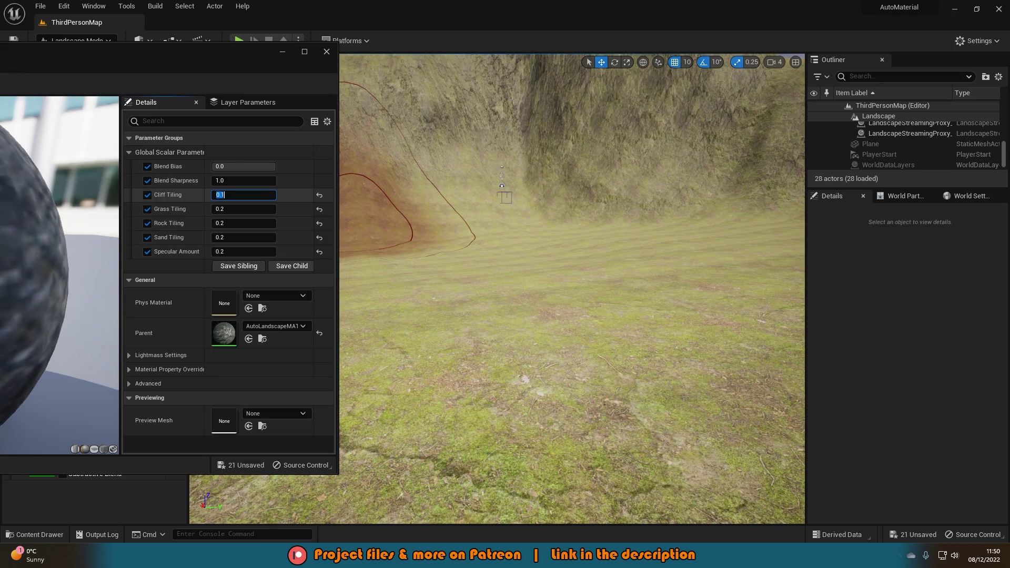
key("Return")
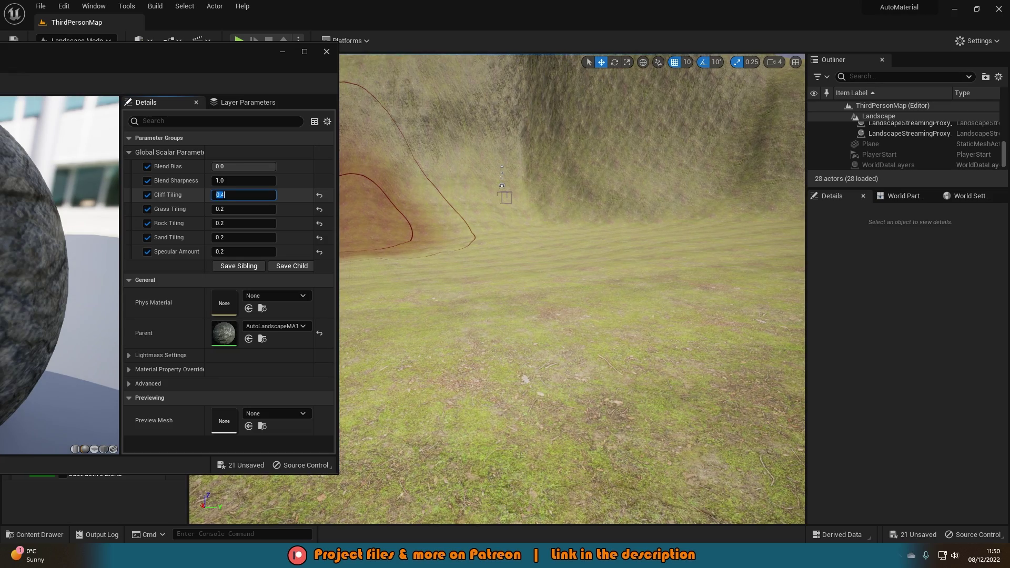
key("Return")
- Try Blend Bias at -2.2 and 2.2 on the slopes, and return it to 0
right_click_drag(607, 220, 623, 228)
right_click_drag(542, 216, 637, 184)
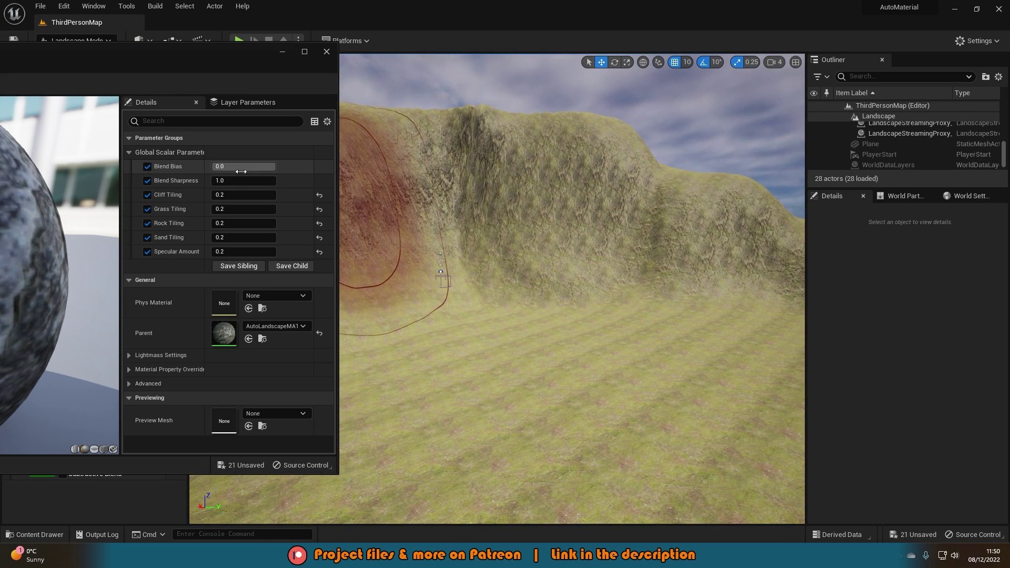
left_click(245, 168)
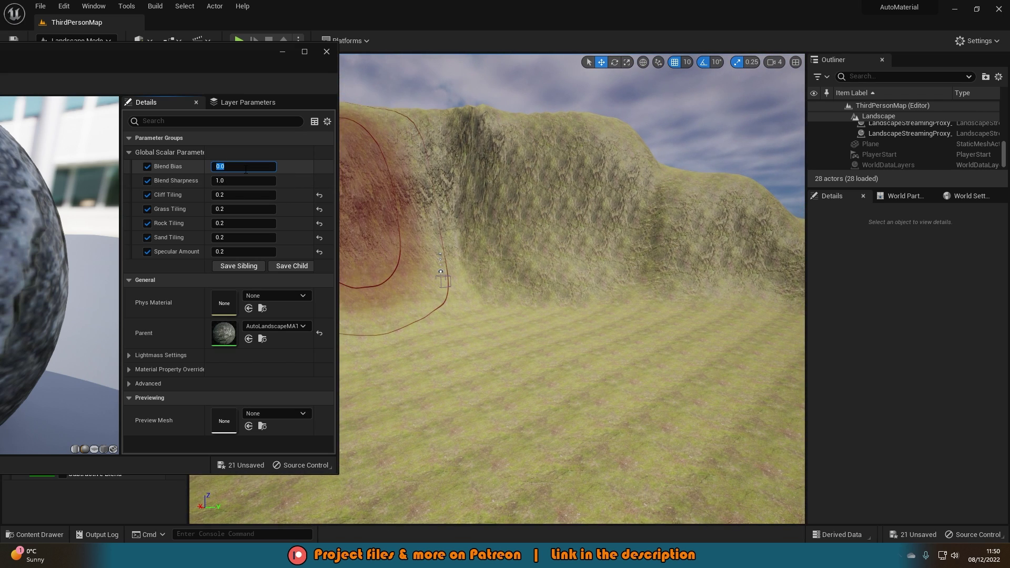
type("-2.2")
key("Return")
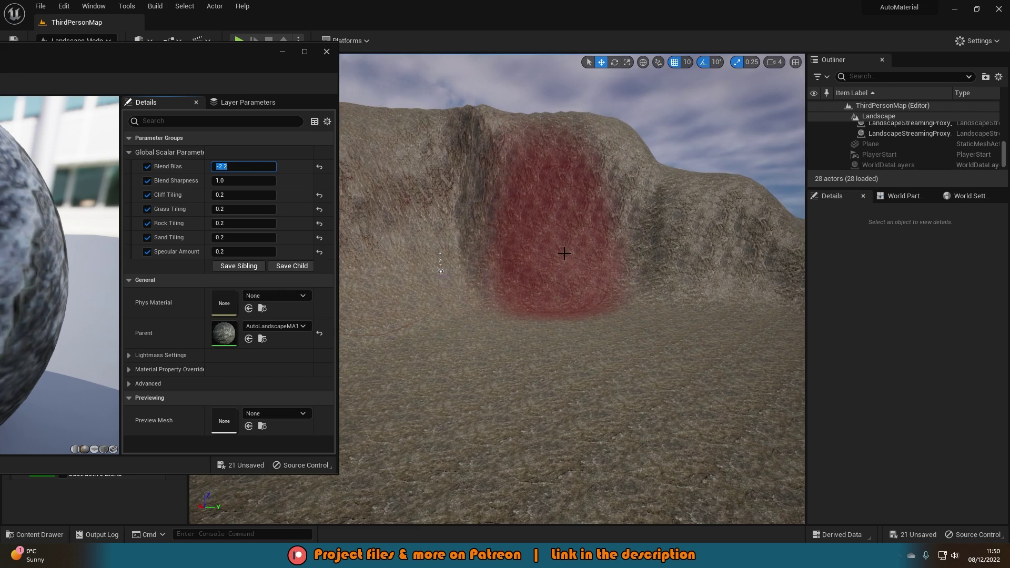
mouse_move(552, 226)
right_mouse_down()
mouse_move(494, 227)
mouse_move(474, 204)
right_mouse_up()
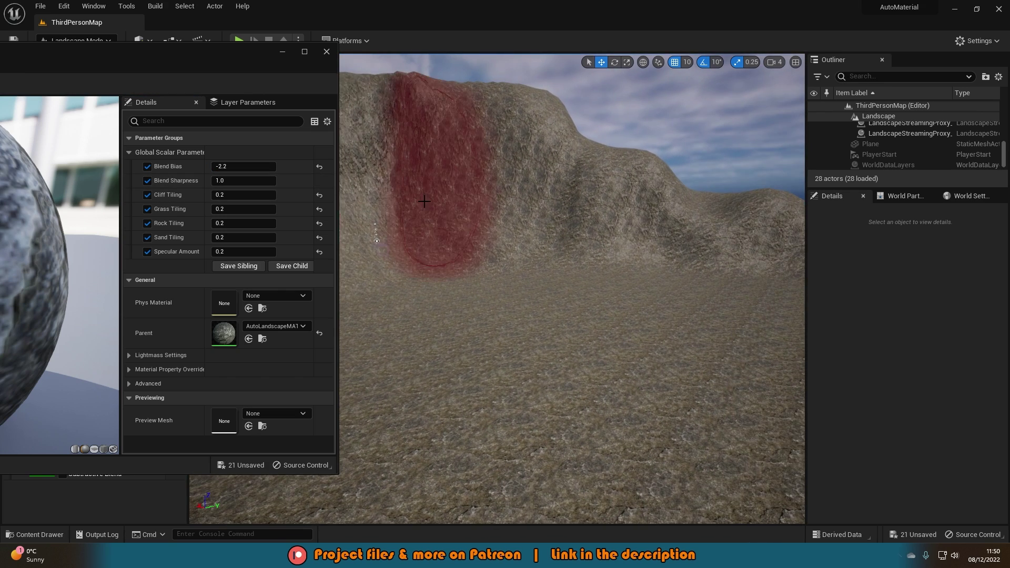
left_click(242, 167)
type("2.2")
key("Return")
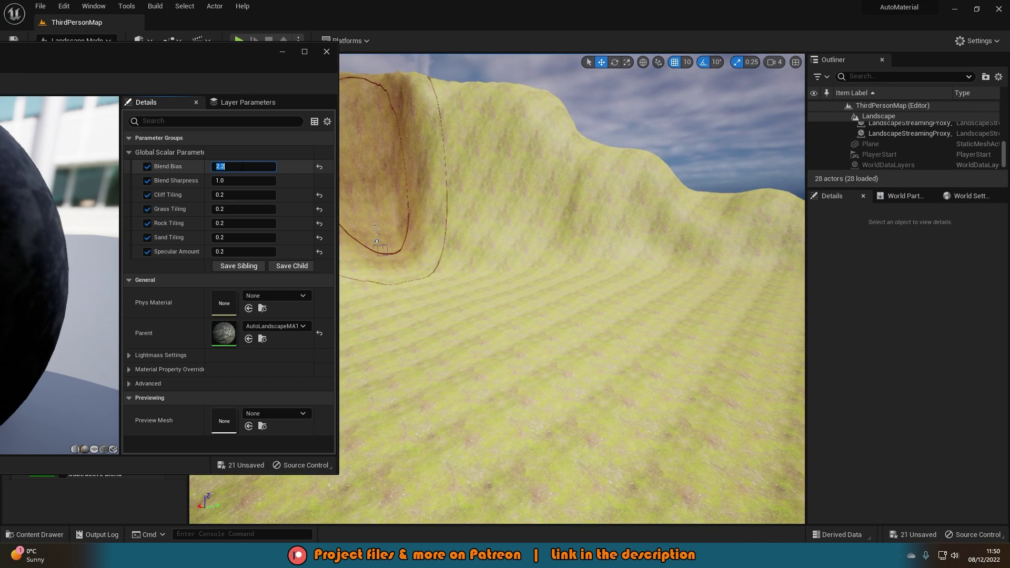
type("0")
key("Return")
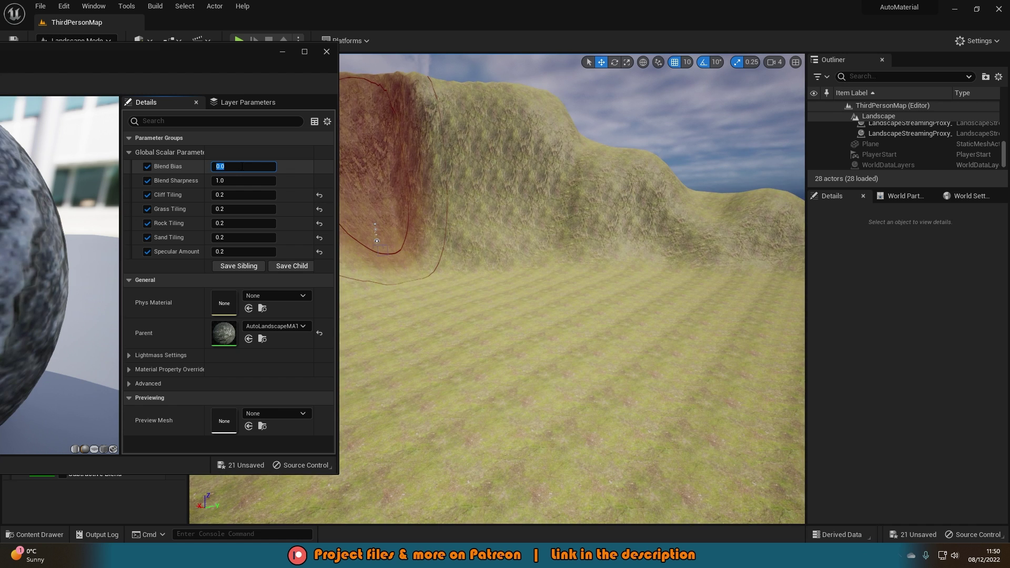
- Try Blend Sharpness at 2 and 0, and return it to 1
left_click(237, 179)
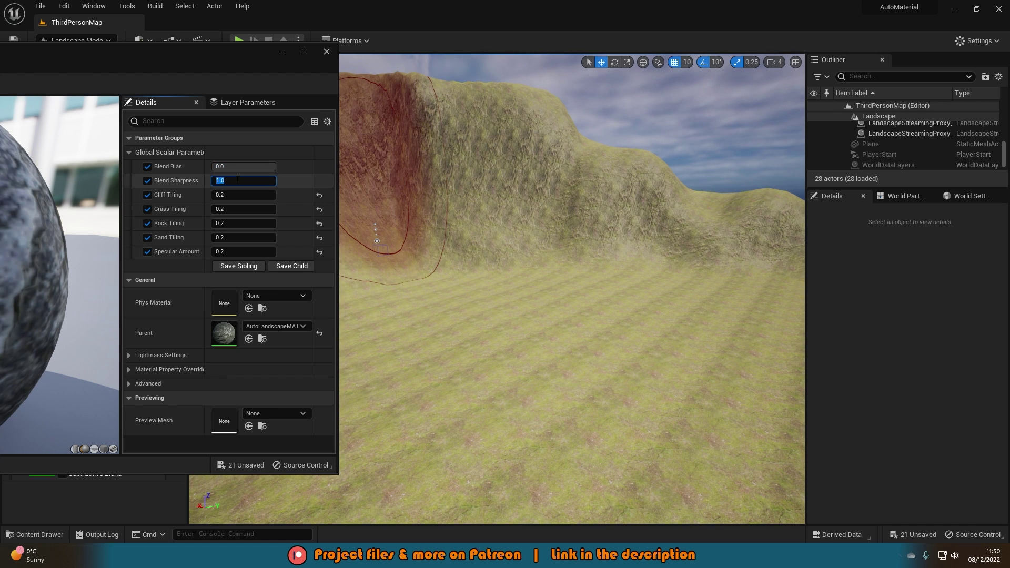
left_click(237, 179)
type("2")
key("Return")
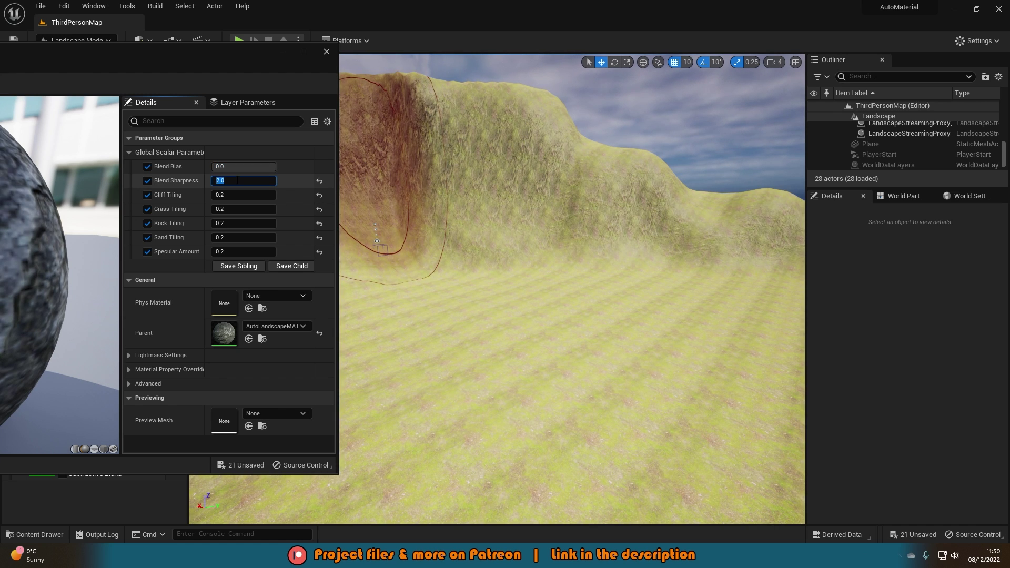
type("0")
key("Return")
type("1")
key("Return")
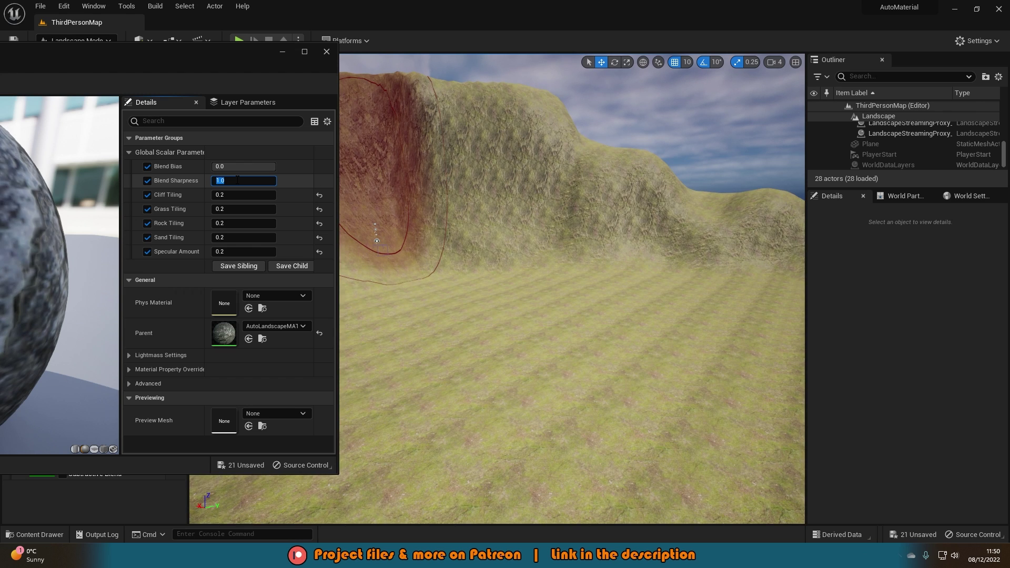
- Try Blend Sharpness at 0.3 on the landscape slopes, and return it to 1
type("0.2")
key("Return")
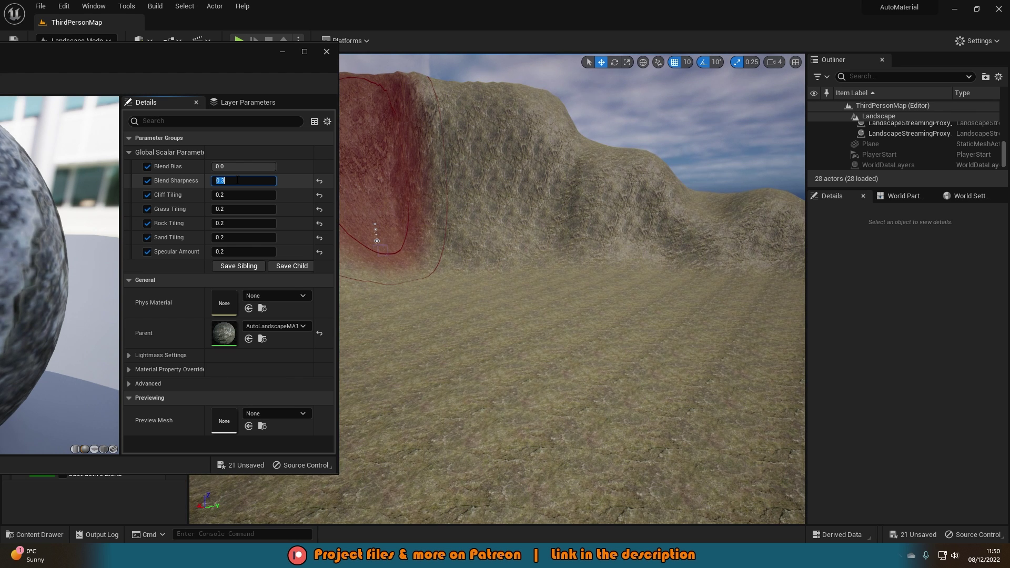
key("Return")
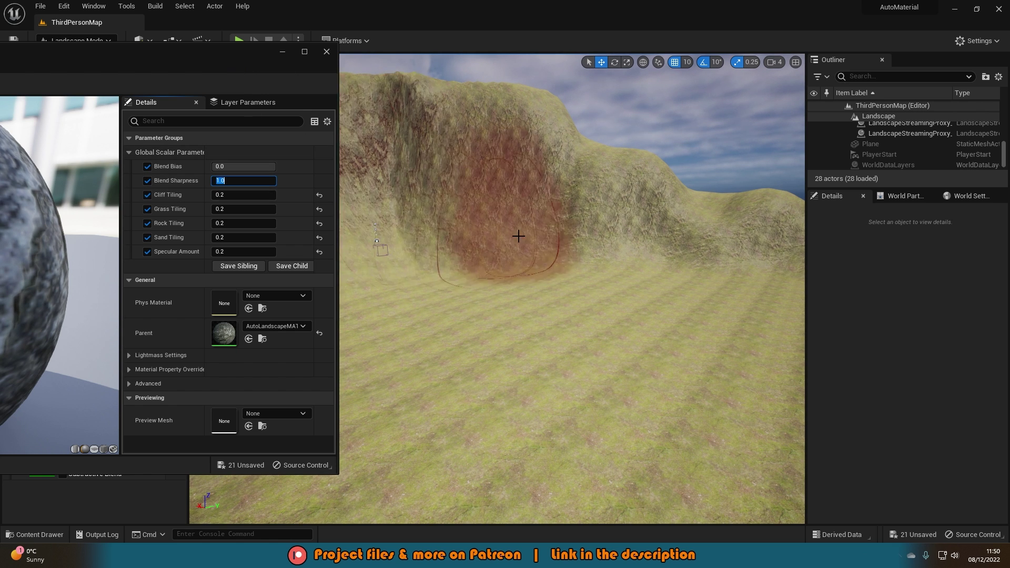
mouse_move(518, 236)
right_mouse_down()
mouse_move(474, 253)
mouse_move(513, 234)
right_mouse_up()
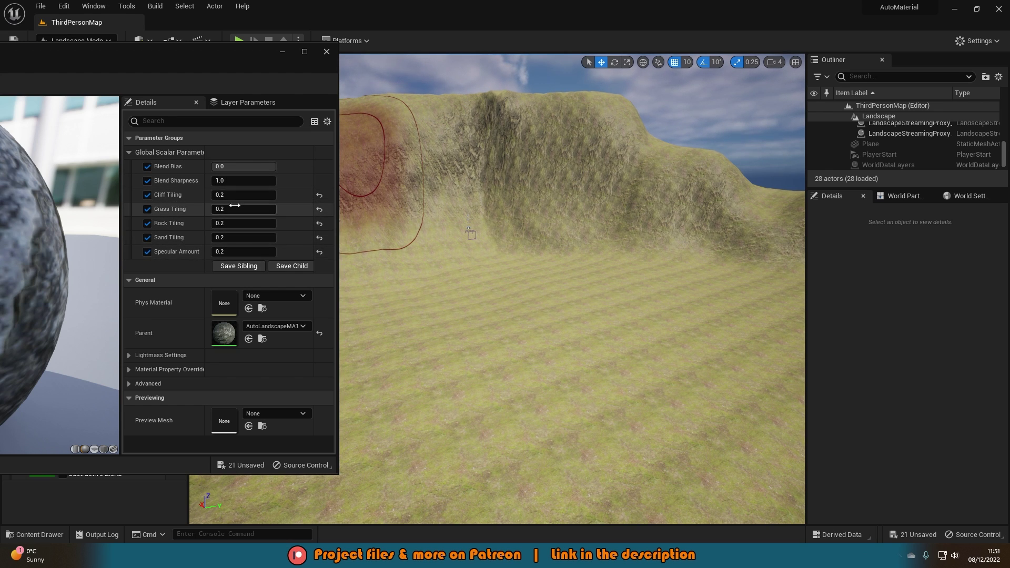
- Save the AutoLandscapeMAT1 material instance and close its editor
left_click_drag(225, 60, 614, 71)
key("ctrl+s")
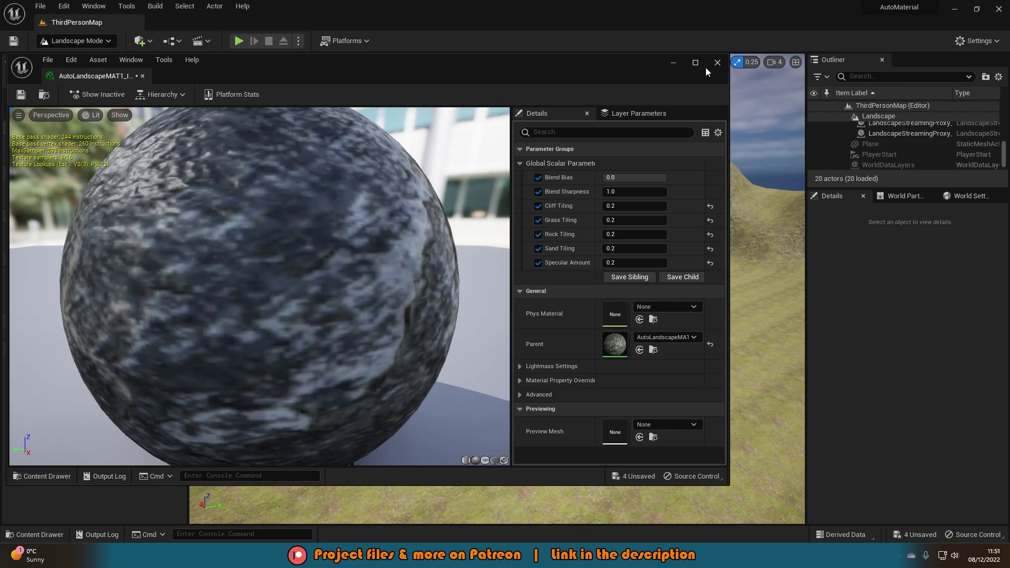
left_click(717, 62)
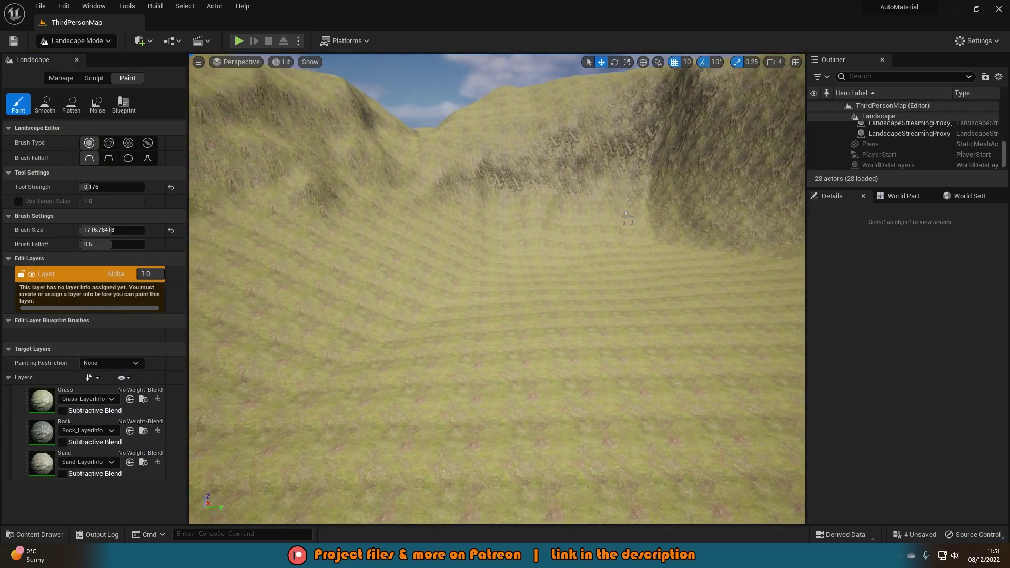
- Paint a round patch of the Rock layer on the flat ground between the cliffs and the lake
right_click_drag(497, 288, 595, 242)
key("w")
key("w")
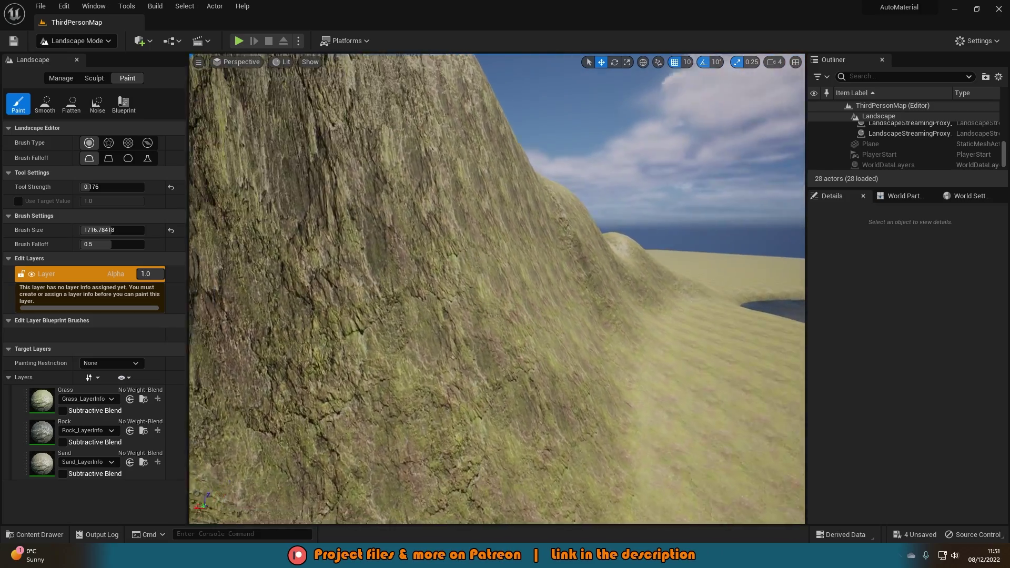
right_click_drag(561, 319, 534, 322)
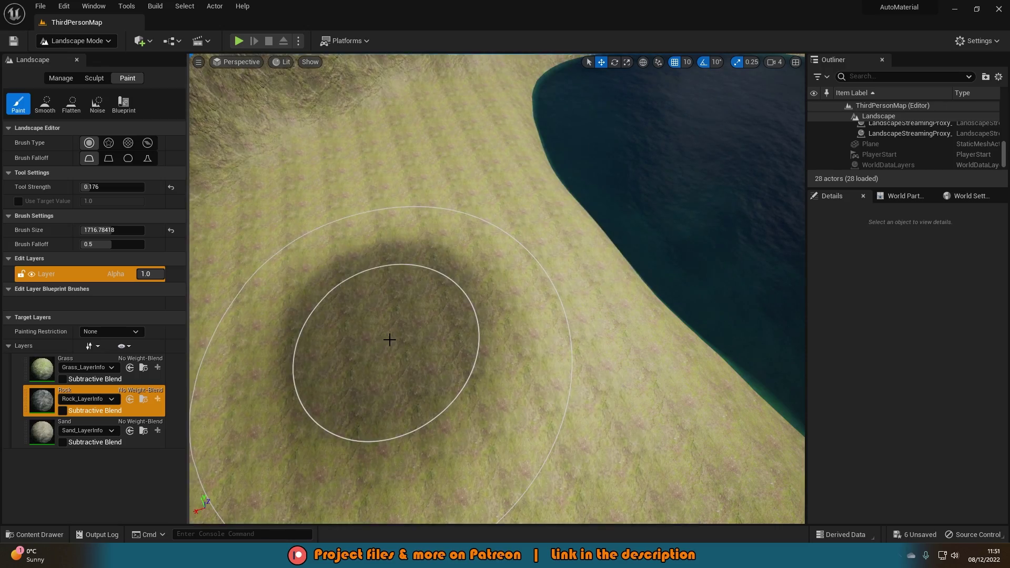
mouse_move(389, 340)
right_mouse_down()
mouse_move(368, 295)
mouse_move(474, 399)
right_mouse_up()
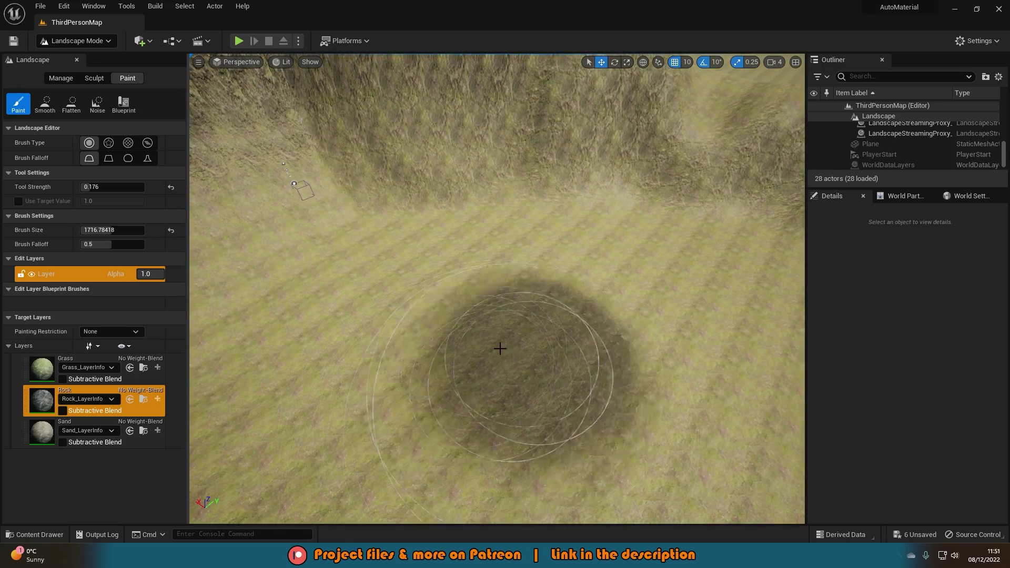
right_click_drag(500, 349, 275, 379)
- Paint the Sand layer in a patch beside the rock patch and along the lake shore
left_click(52, 422)
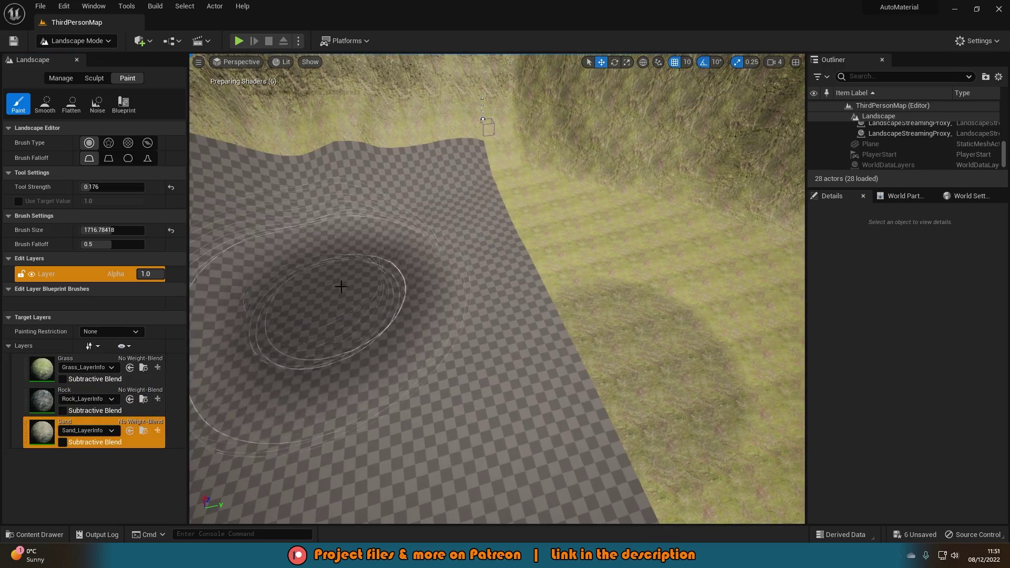
right_click_drag(369, 319, 523, 165)
mouse_move(523, 165)
left_mouse_down()
mouse_move(434, 181)
mouse_move(495, 345)
mouse_move(532, 329)
left_mouse_up()
right_click_drag(532, 329, 471, 302)
left_click_drag(472, 302, 710, 103)
mouse_move(710, 103)
right_mouse_down()
mouse_move(729, 63)
mouse_move(352, 165)
right_mouse_up()
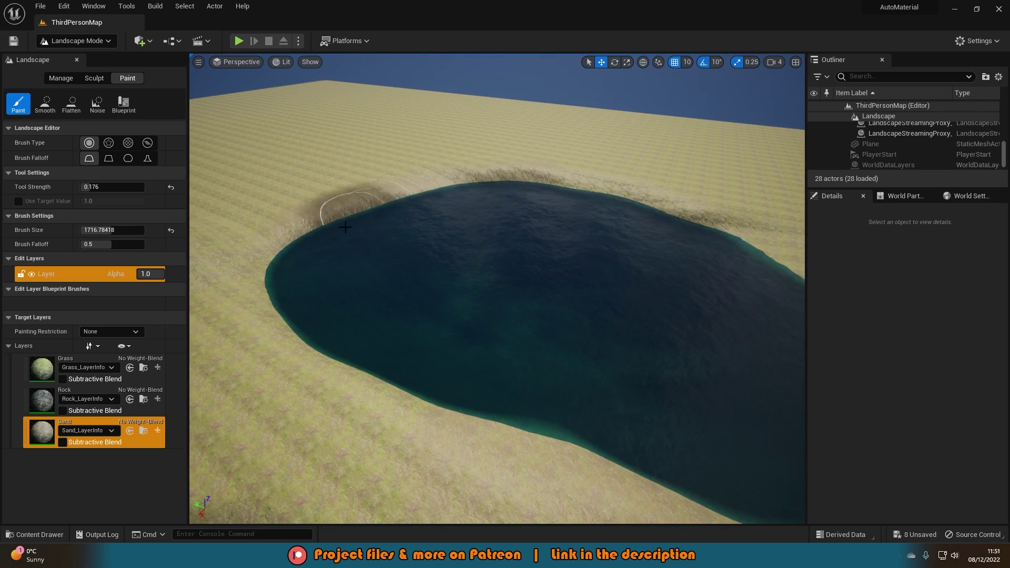
- Paint the Grass layer over the rock and sand patches and in a strip around the lake shore
left_click(40, 375)
right_click_drag(350, 342, 350, 342)
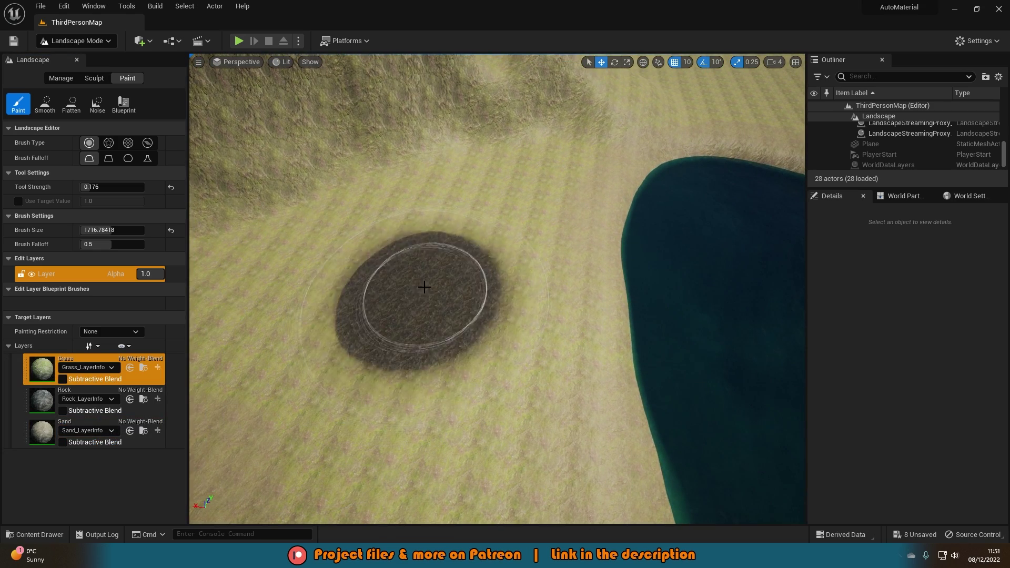
right_click_drag(424, 287, 424, 294)
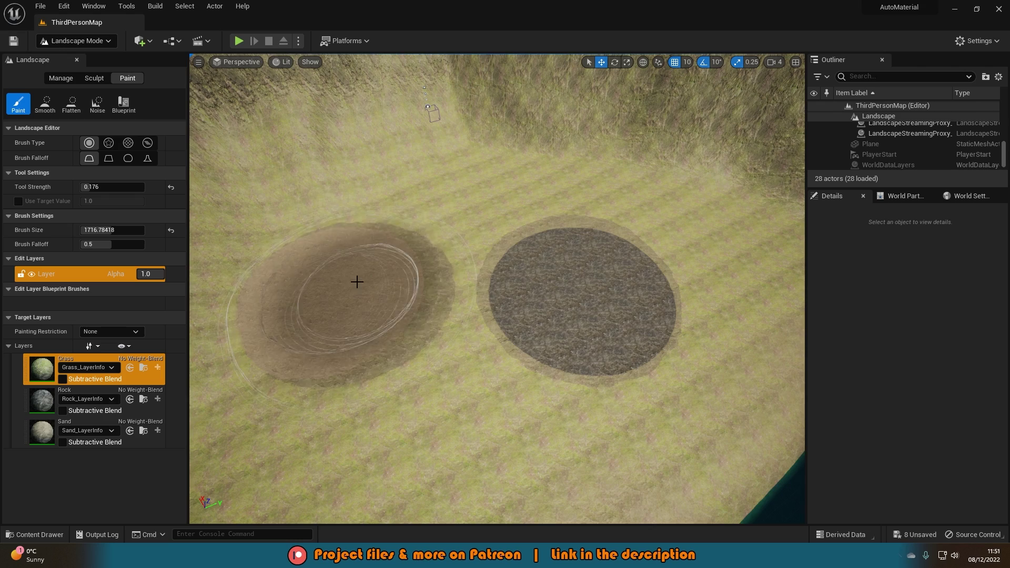
right_click_drag(358, 282, 479, 233)
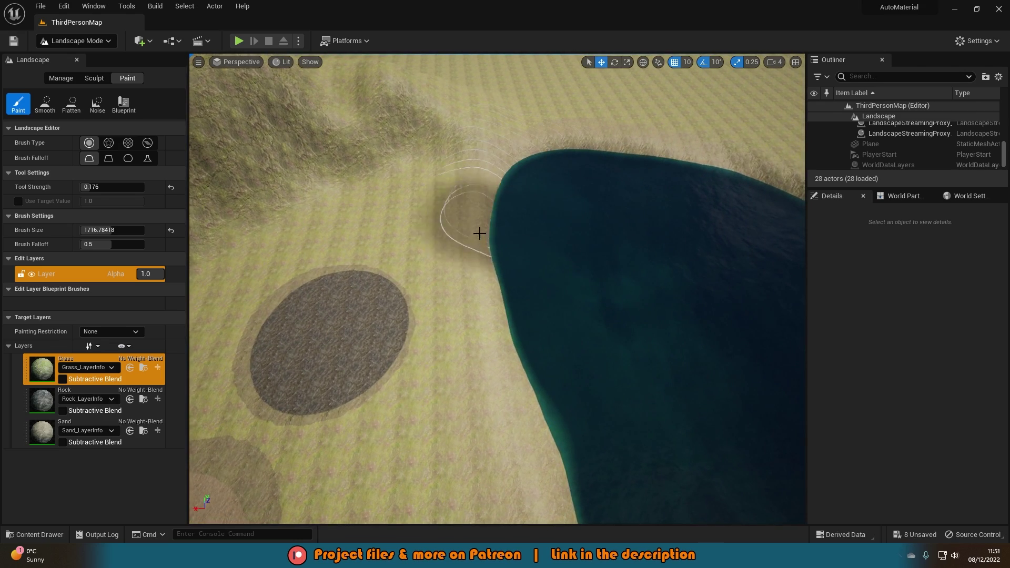
right_click_drag(500, 411, 501, 311)
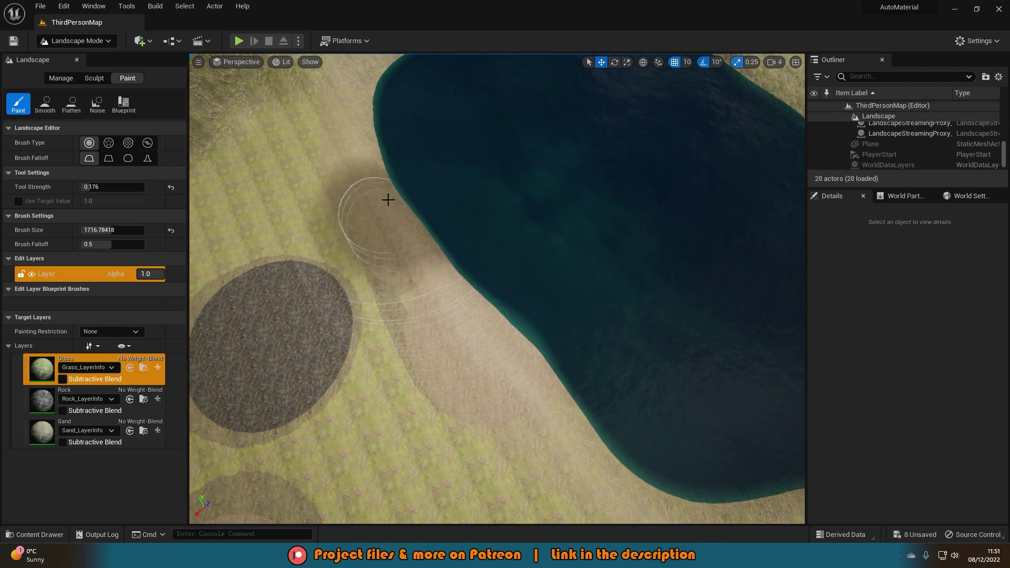
right_click_drag(358, 121, 368, 63)
right_click_drag(570, 197, 590, 220)
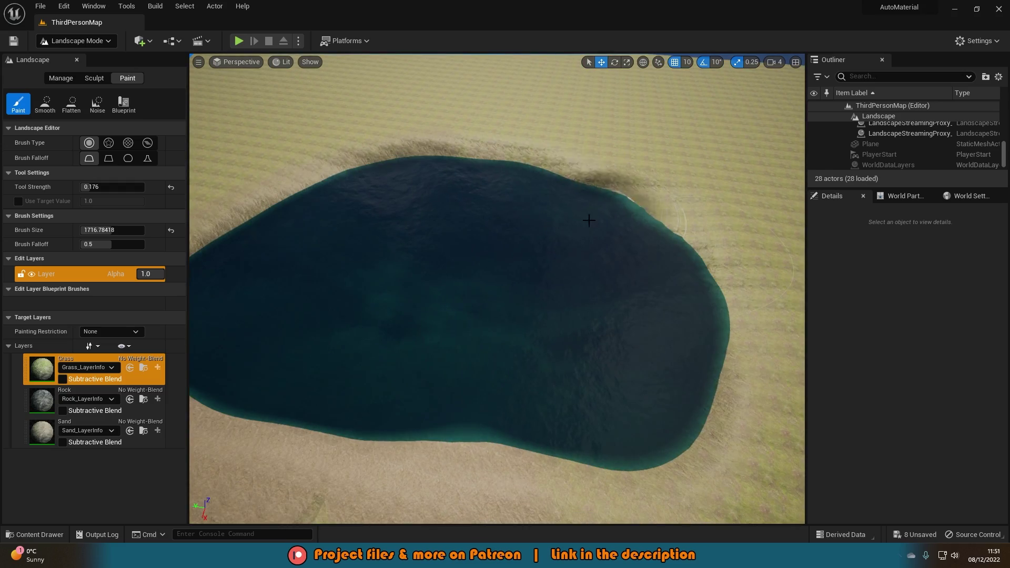
mouse_move(718, 426)
right_mouse_down()
mouse_move(605, 337)
mouse_move(379, 337)
mouse_move(394, 338)
right_mouse_up()
mouse_move(547, 385)
right_mouse_down()
mouse_move(513, 369)
mouse_move(545, 386)
right_mouse_up()
mouse_move(563, 237)
right_mouse_down()
mouse_move(523, 382)
mouse_move(332, 300)
mouse_move(294, 297)
mouse_move(311, 226)
mouse_move(352, 223)
mouse_move(305, 216)
mouse_move(258, 234)
right_mouse_up()
key("w")
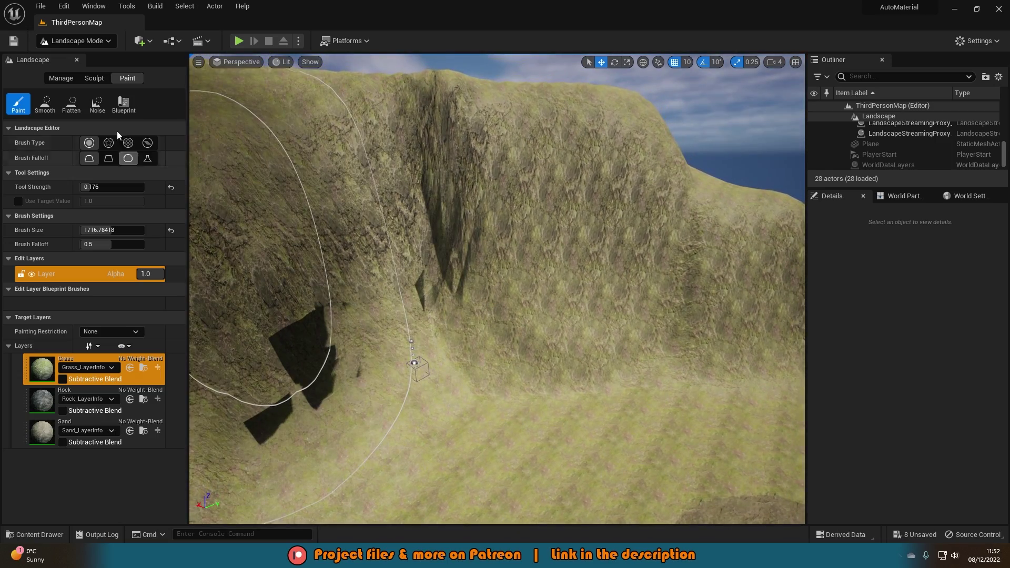
- Switch to landscape sculpting and set the tool strength to 1.0 and the brush size to about 1322
left_click(95, 79)
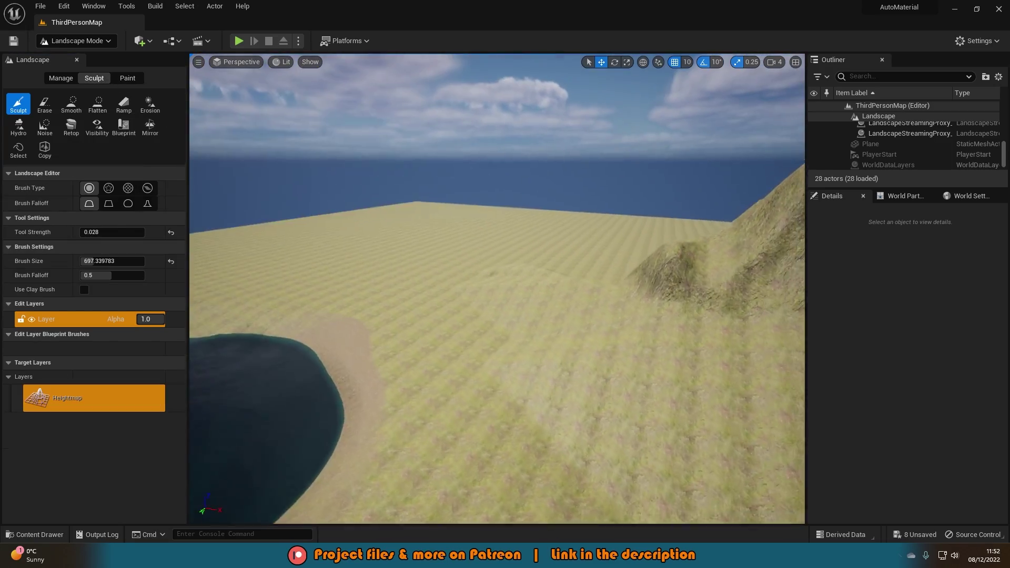
key("w")
right_click_drag(496, 288, 521, 289)
right_click_drag(268, 235, 344, 191)
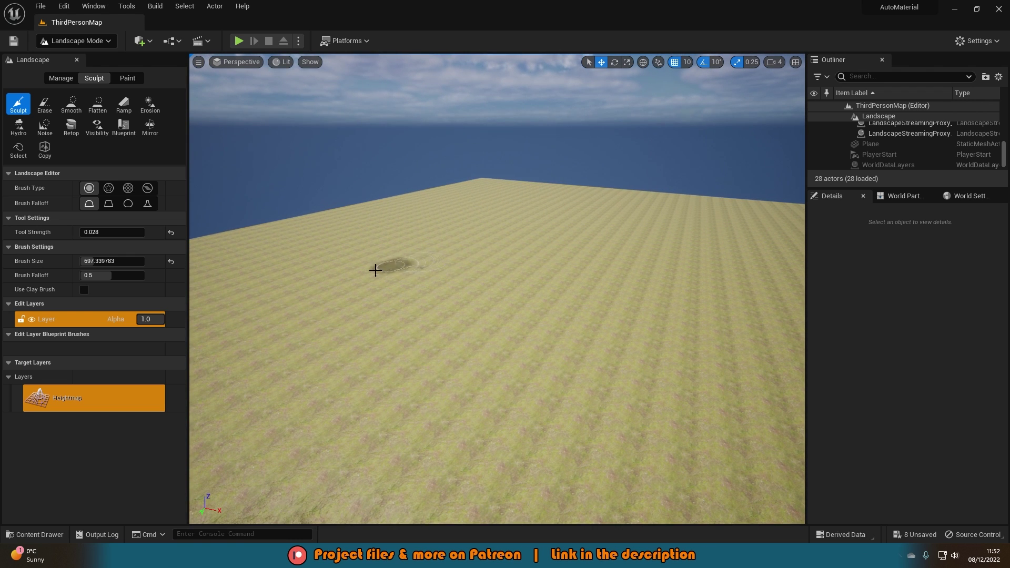
left_click_drag(100, 232, 145, 232)
left_click_drag(105, 261, 118, 261)
- Sculpt steep neighbouring hills on the open flat ground and inspect the automatic cliff texture on their slopes
left_click_drag(352, 268, 331, 246)
key("w")
mouse_move(332, 246)
right_mouse_down()
mouse_move(271, 259)
mouse_move(276, 237)
mouse_move(315, 205)
right_mouse_up()
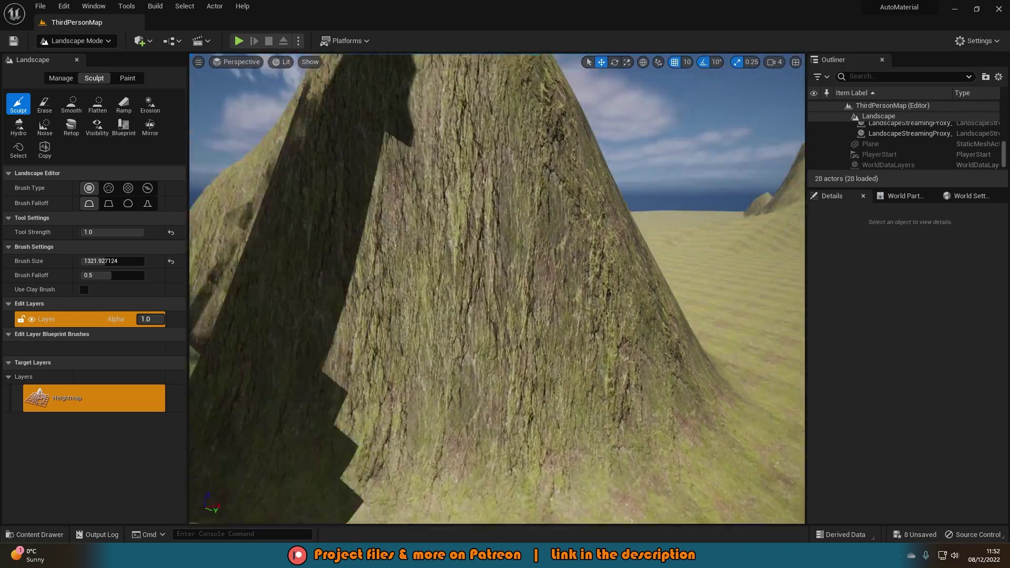
key("s")
mouse_move(476, 281)
right_mouse_down()
mouse_move(568, 274)
mouse_move(476, 281)
right_mouse_up()
mouse_move(475, 281)
left_mouse_down()
mouse_move(402, 284)
mouse_move(378, 305)
left_mouse_up()
right_click_drag(563, 138, 632, 136)
key("s")
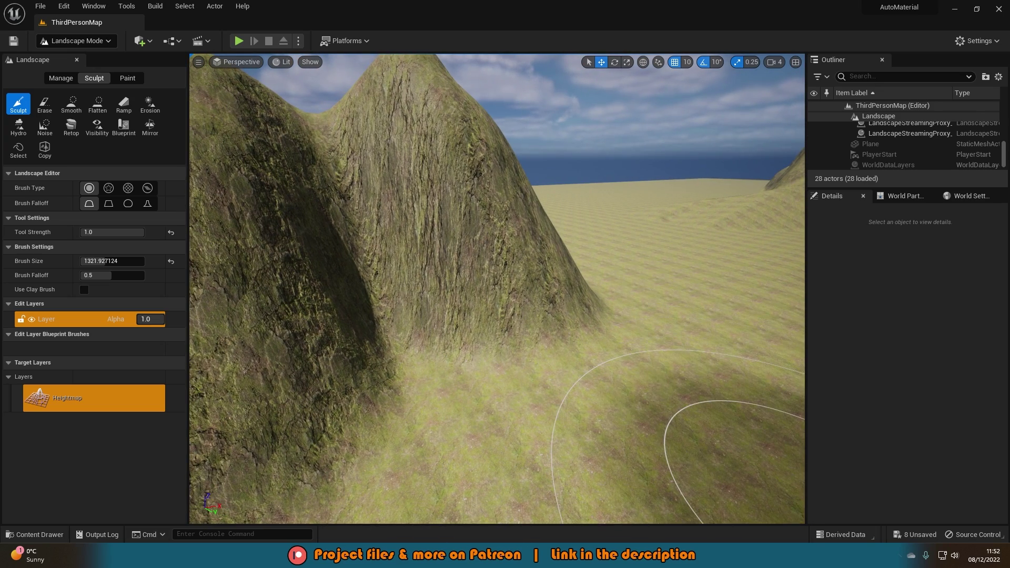
- In the AutoLandscapeMAT1 material graph, set the Blend Sharpness parameter's default value to 7
mouse_move(765, 541)
left_click(794, 496)
left_click(400, 291)
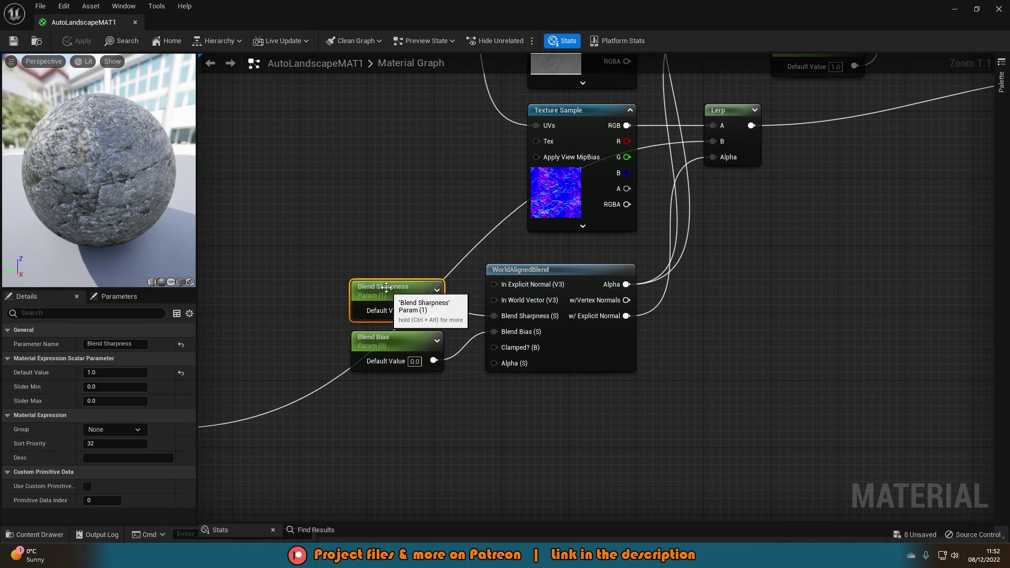
left_click(121, 372)
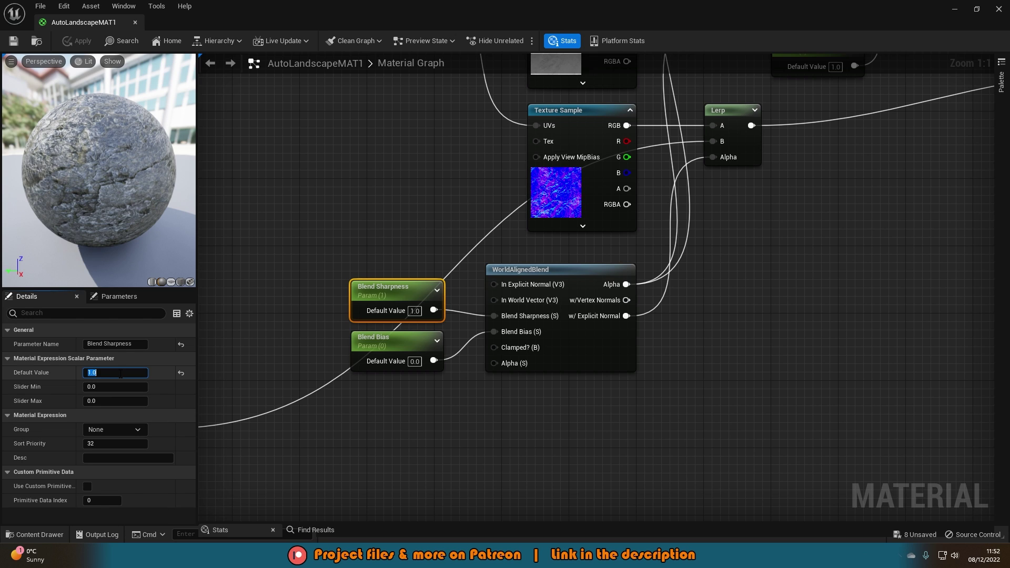
key("Return")
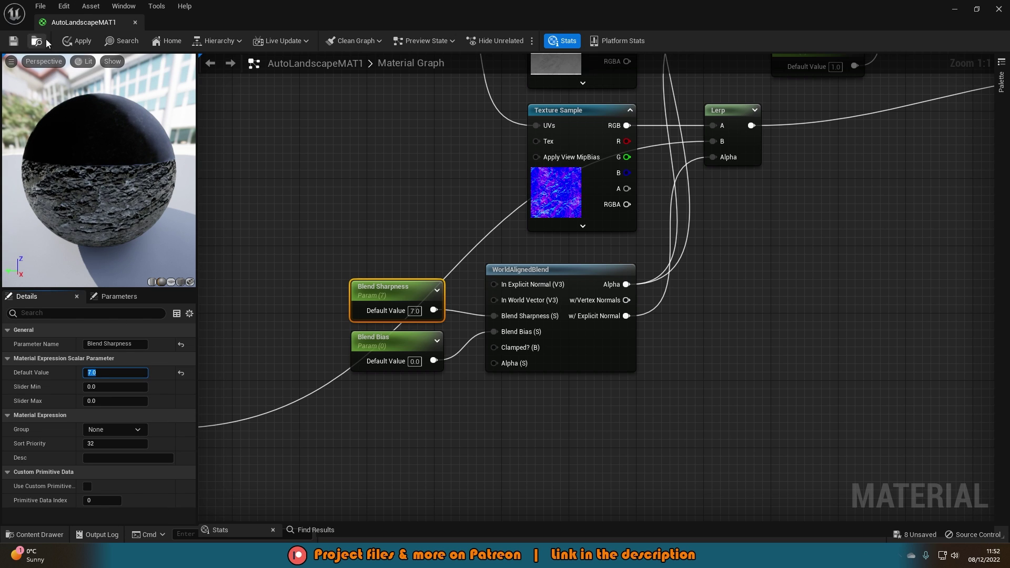
- Set the Blend Bias parameter's slider minimum to 0 and default value to -2.2, and apply and save the material
left_click(387, 363)
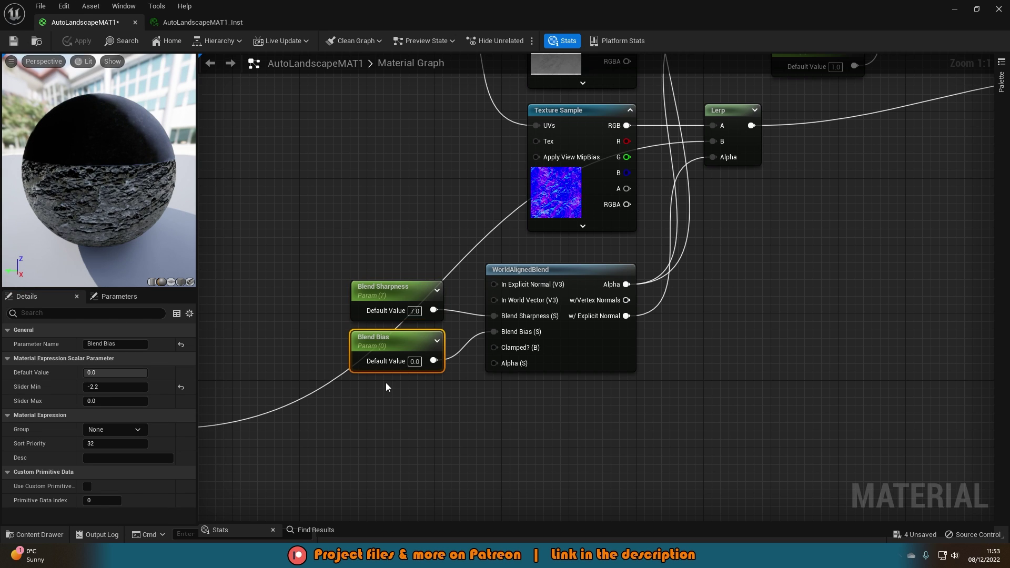
left_click(105, 388)
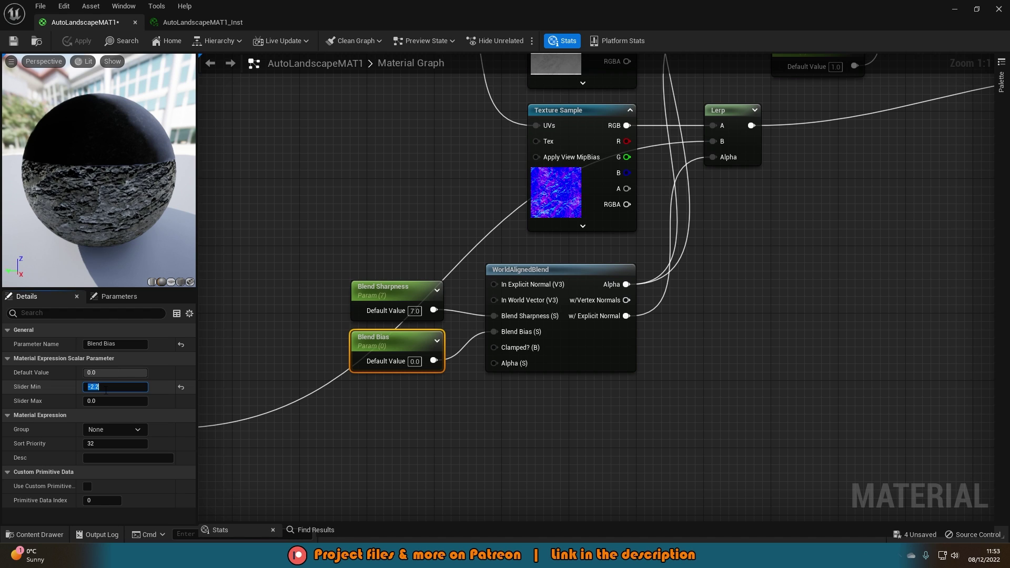
type("0")
key("Return")
left_click(108, 374)
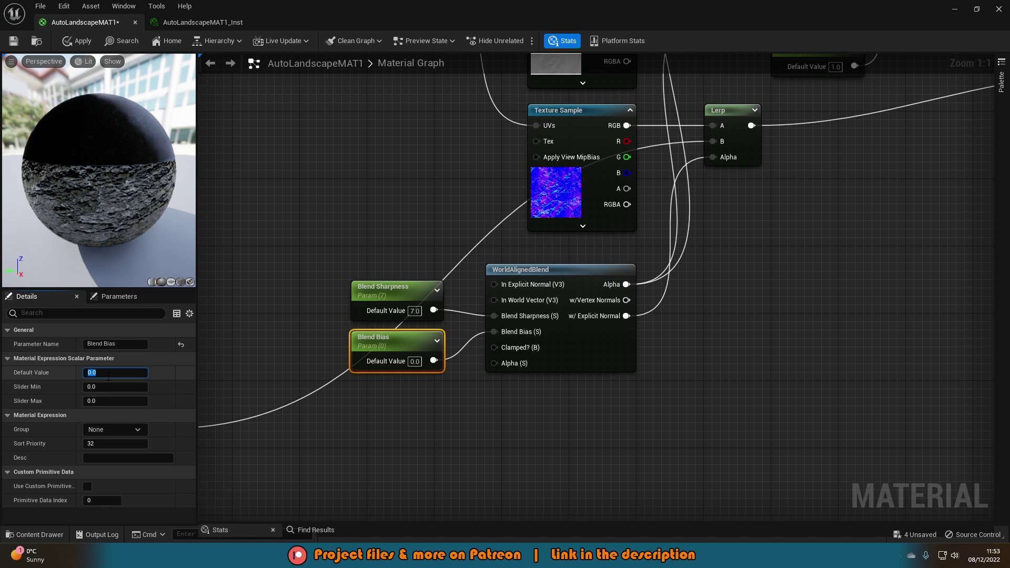
type("-2.2")
key("Return")
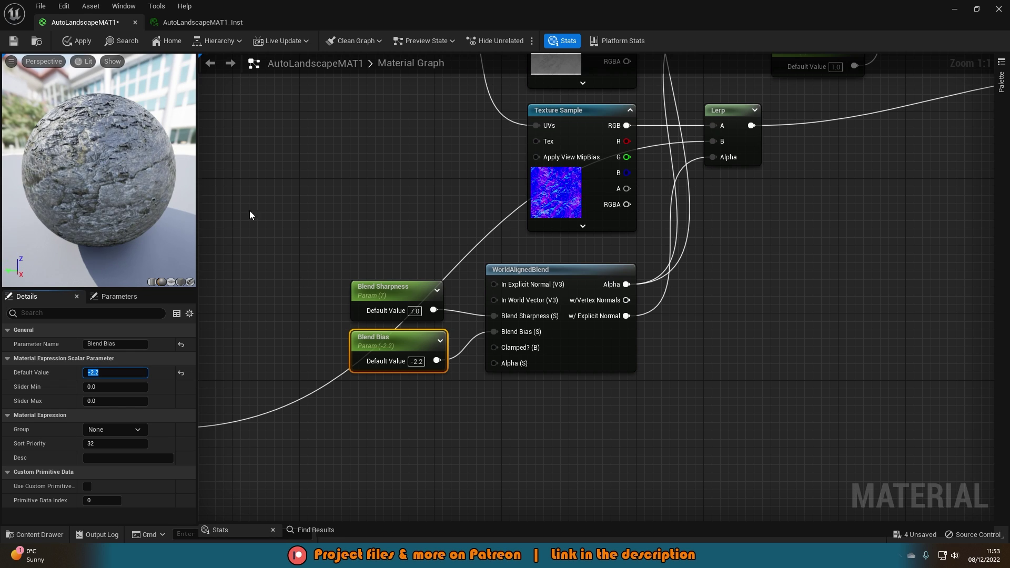
left_click(82, 41)
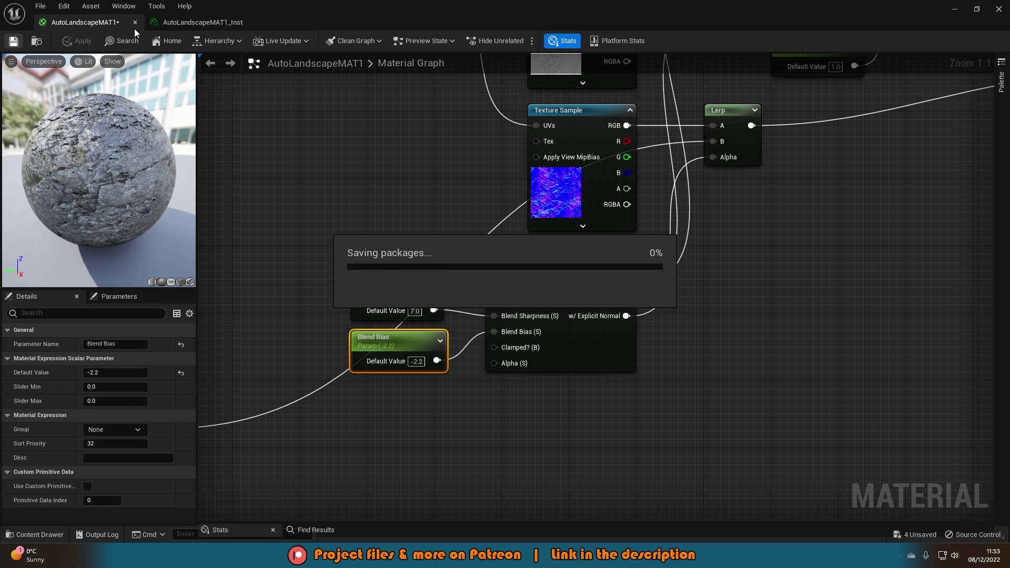
- Turn off the Blend Bias and Blend Sharpness overrides in AutoLandscapeMAT1_Inst, and save the instance
left_click(173, 21)
left_click(732, 124)
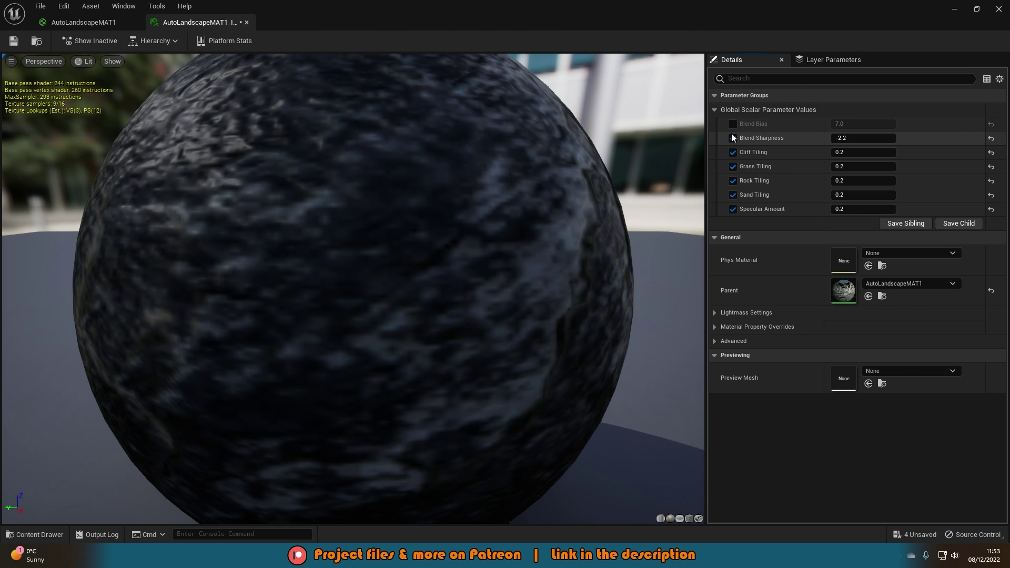
left_click(732, 139)
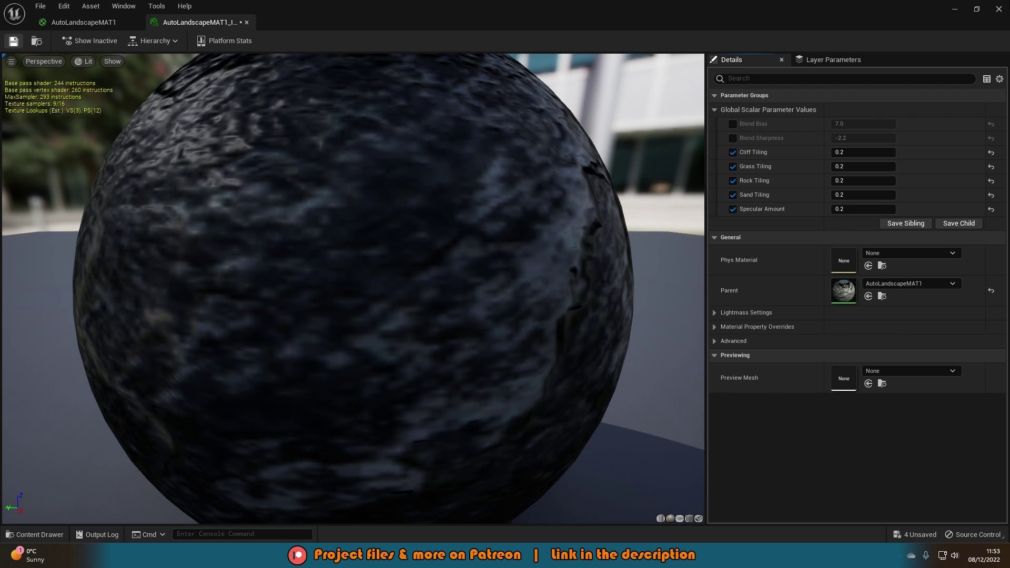
left_click(955, 9)
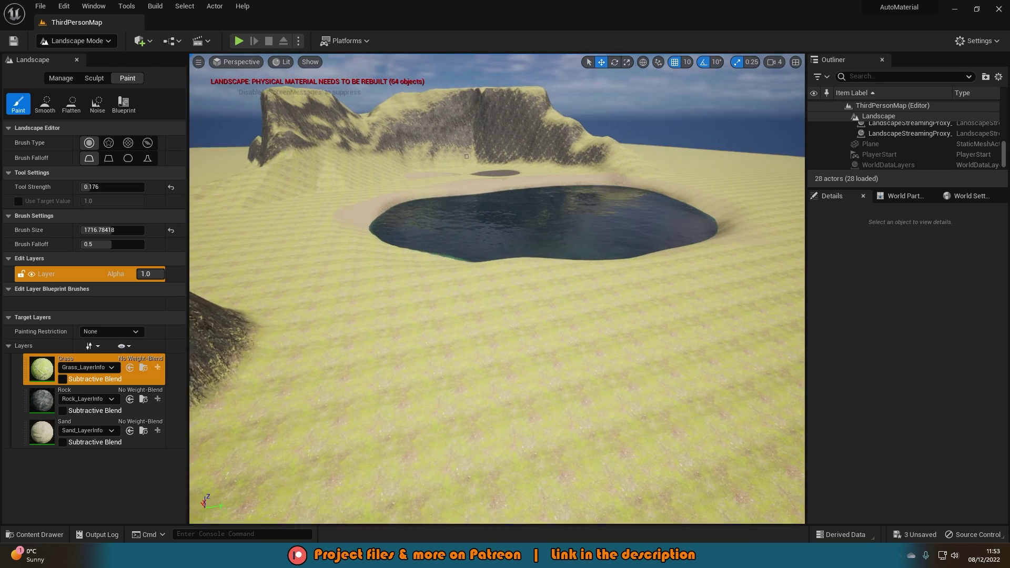
- Sculpt another tall, steep peak on the flat ground and compare the slope blending with the cliffs beyond the lake
right_click_drag(265, 57, 266, 56)
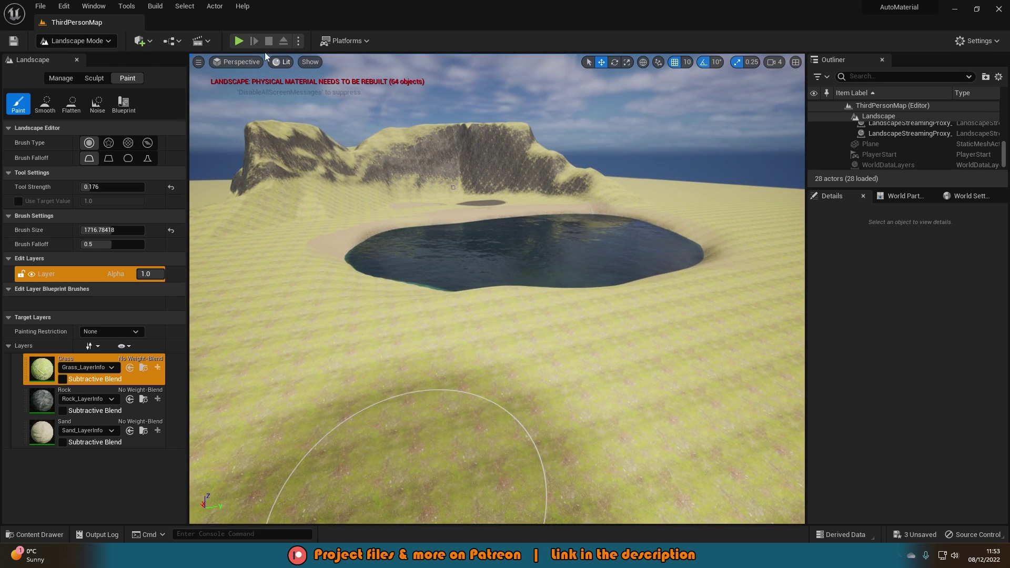
right_click_drag(531, 164, 337, 210)
left_click_drag(446, 212, 461, 208)
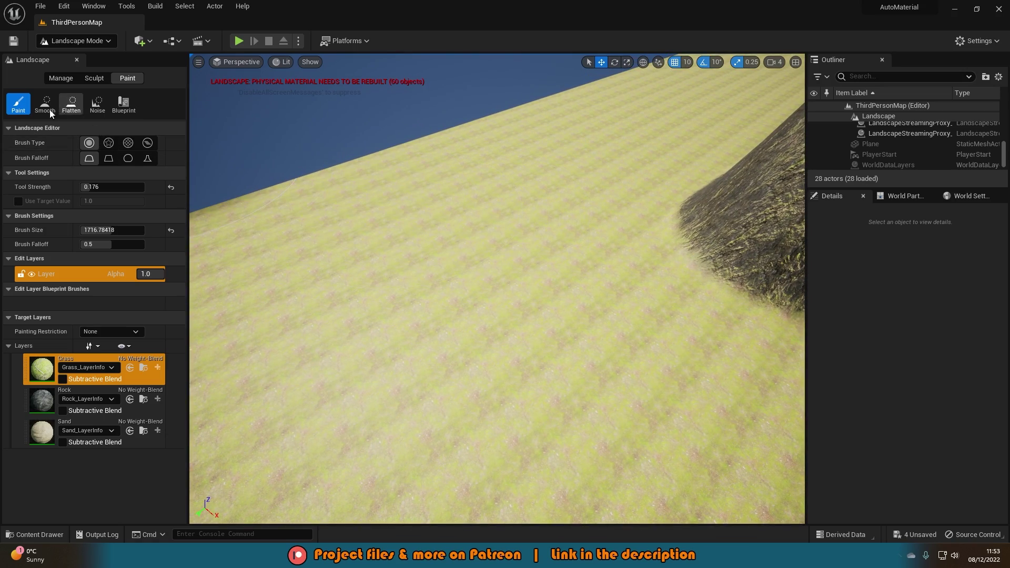
left_click(90, 78)
mouse_move(353, 192)
left_mouse_down()
mouse_move(343, 198)
mouse_move(431, 202)
mouse_move(358, 206)
left_mouse_up()
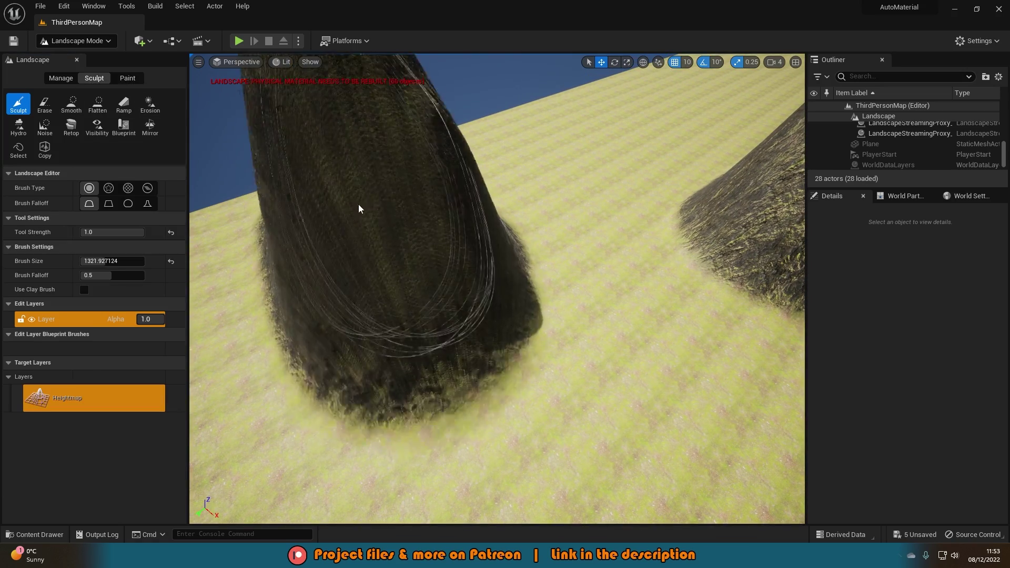
right_click_drag(358, 206, 263, 206)
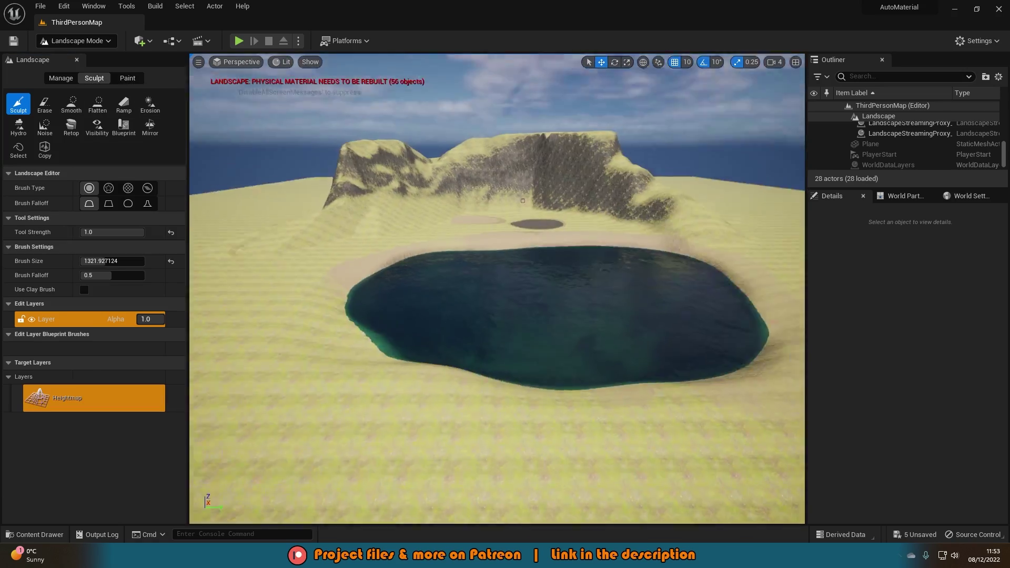
- Switch the level editor from Landscape Mode to Selection Mode
right_click_drag(498, 289, 494, 289)
left_click(73, 42)
left_click(73, 55)
- Examine the automatic slope blending on the cliffs, the painted ground patches, the lake shore and the distant peaks
right_click_drag(425, 165, 424, 165)
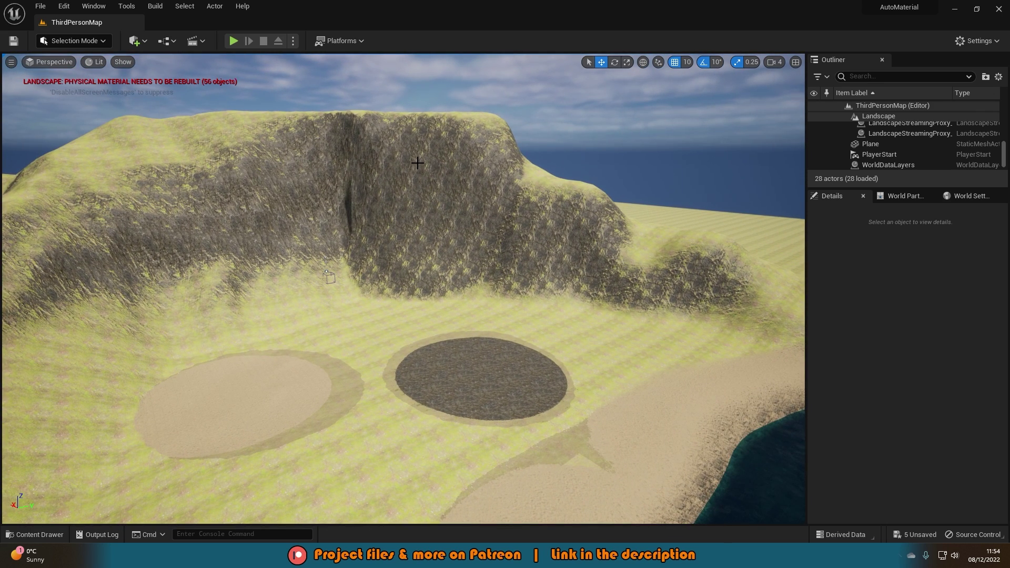
right_click_drag(438, 189, 437, 188)
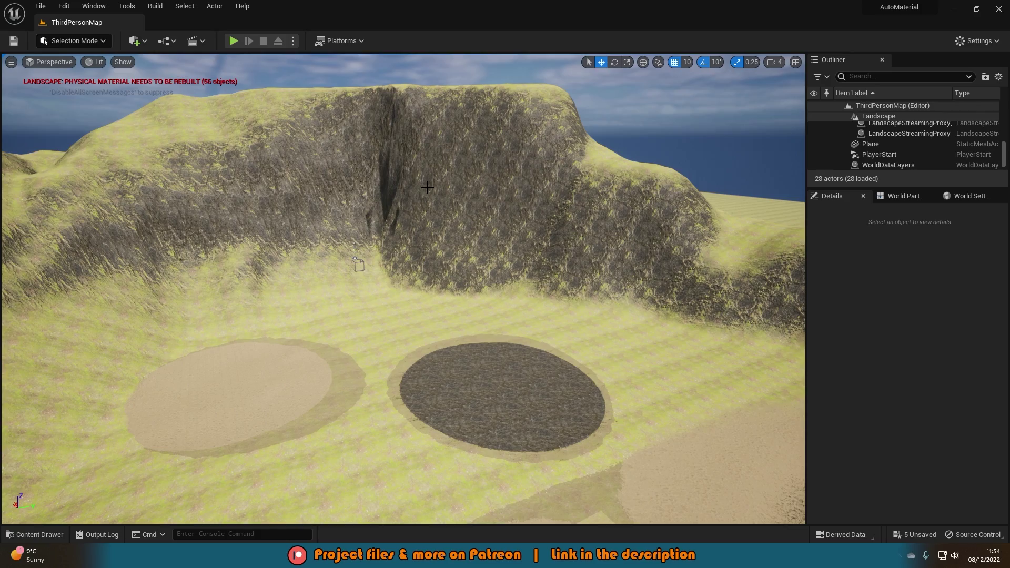
right_click_drag(427, 188, 427, 187)
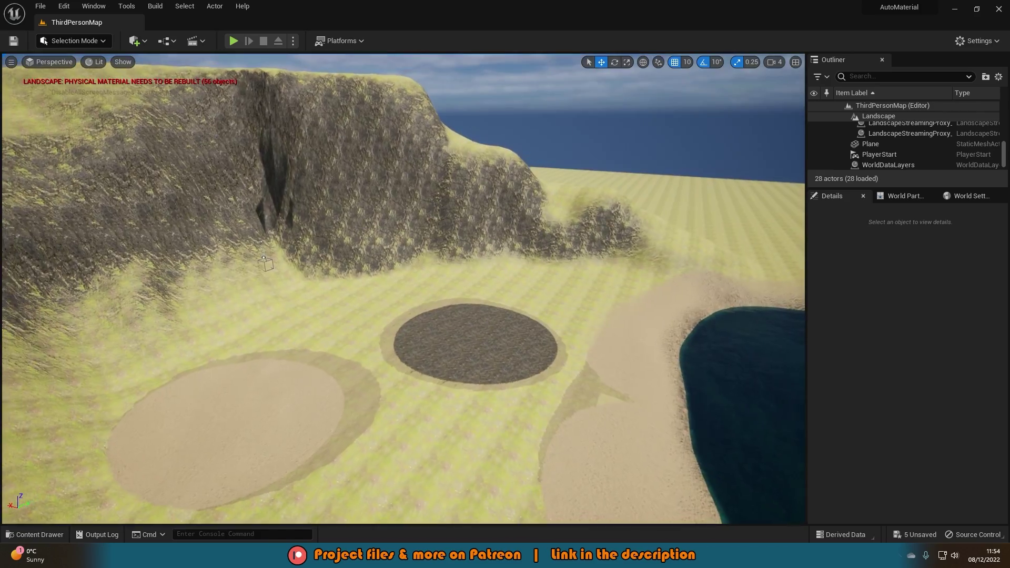
right_click_drag(401, 226, 402, 226)
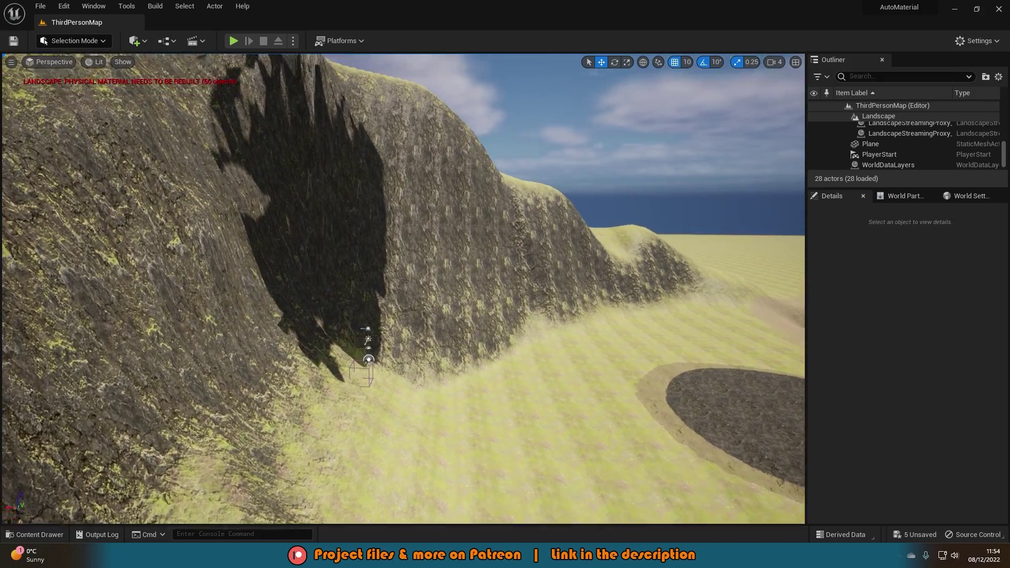
right_click_drag(245, 181, 245, 181)
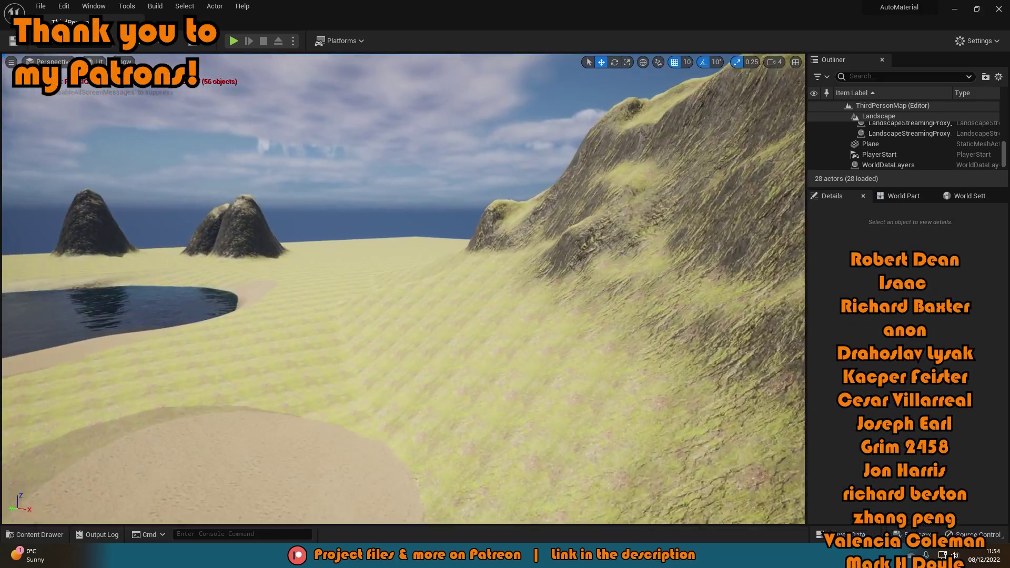
right_click_drag(198, 259, 198, 259)
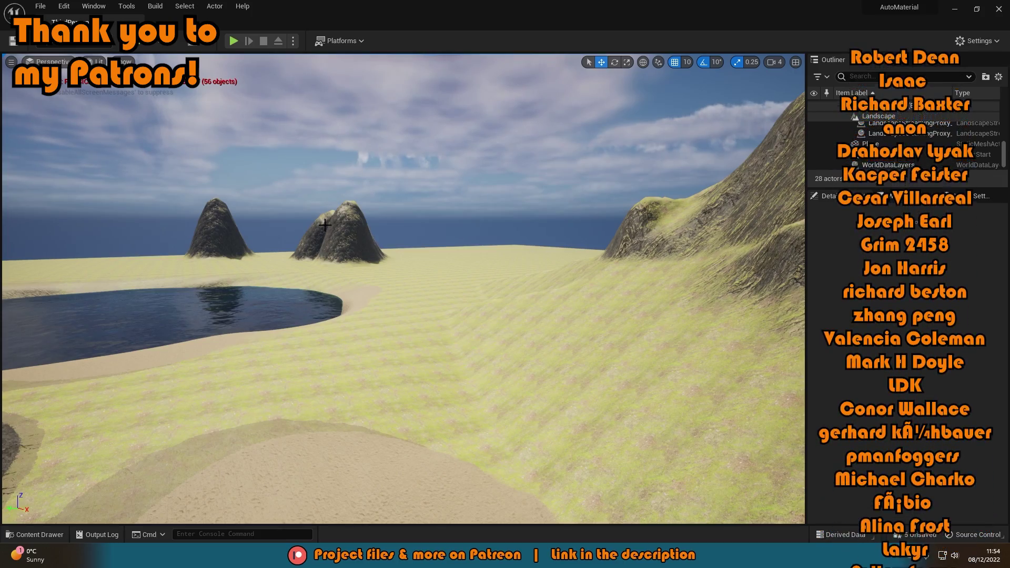